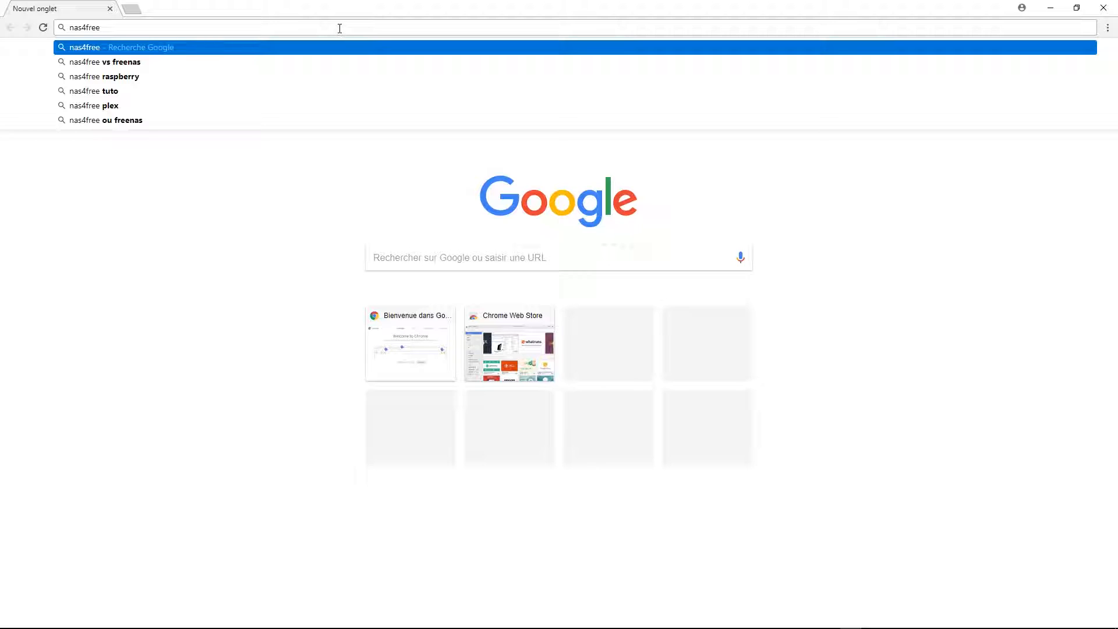
Enter nas4free.org in Chrome's address bar to load the site.
text(.org)
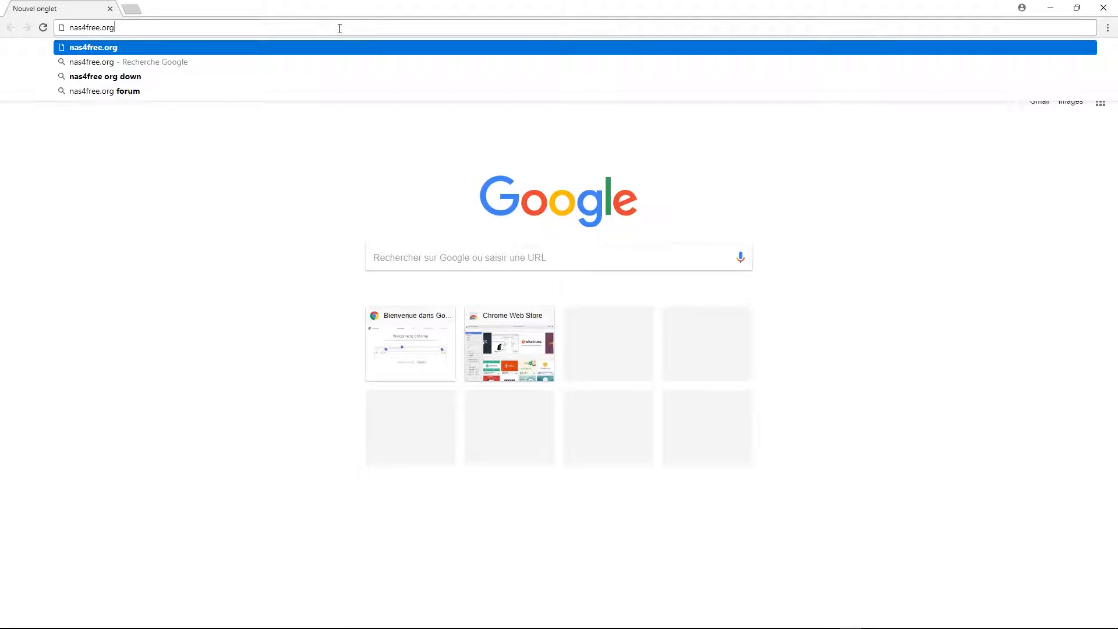
key(Return)
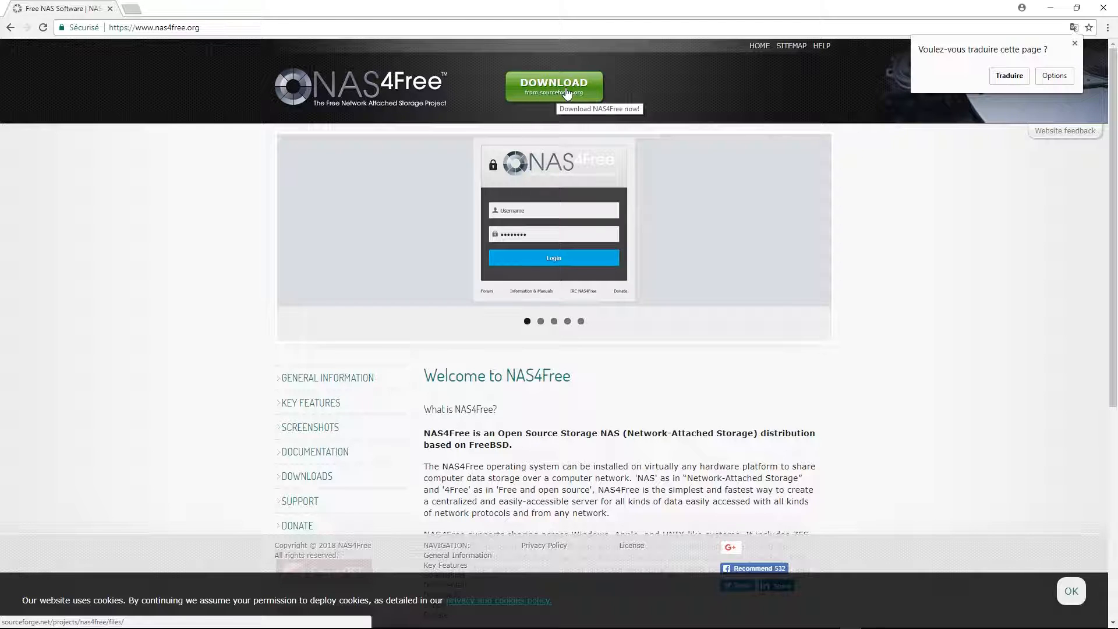
From SourceForge's NAS4Free-11.1.0.4/11.1.0.4.5279 folder, download NAS4Free-x64-LiveCD-11.1.0.4.5279.iso.
click(544, 89)
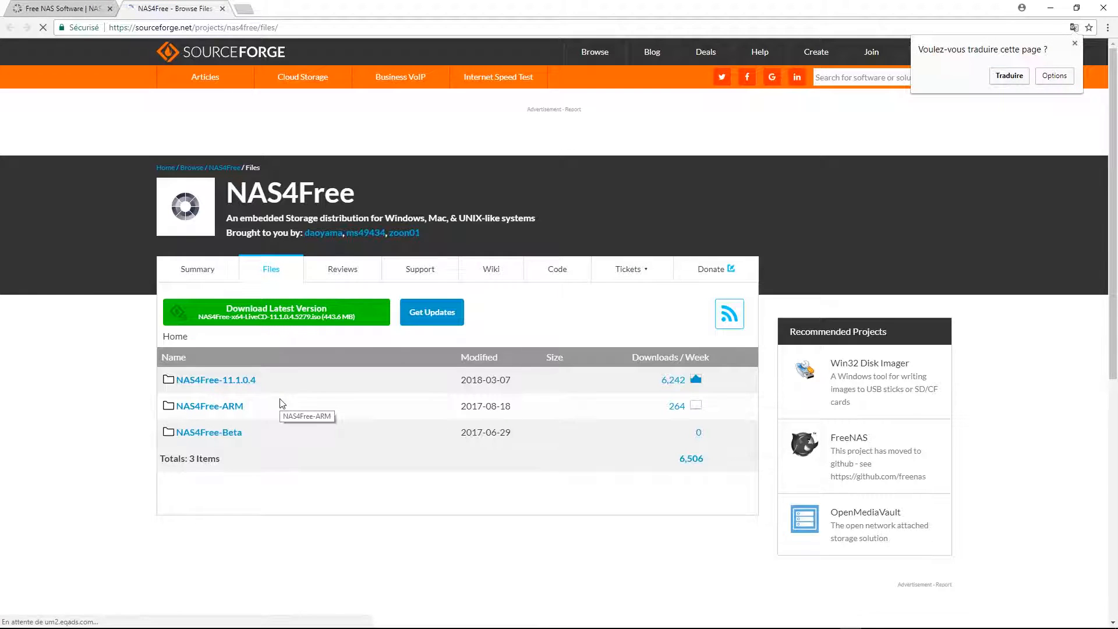
click(236, 384)
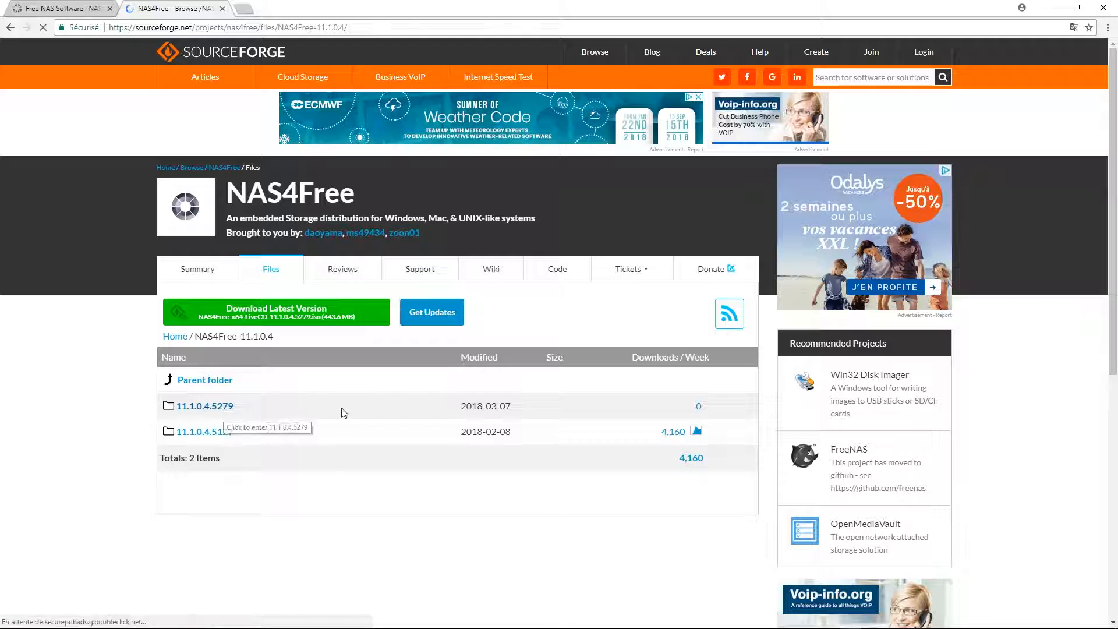
click(314, 416)
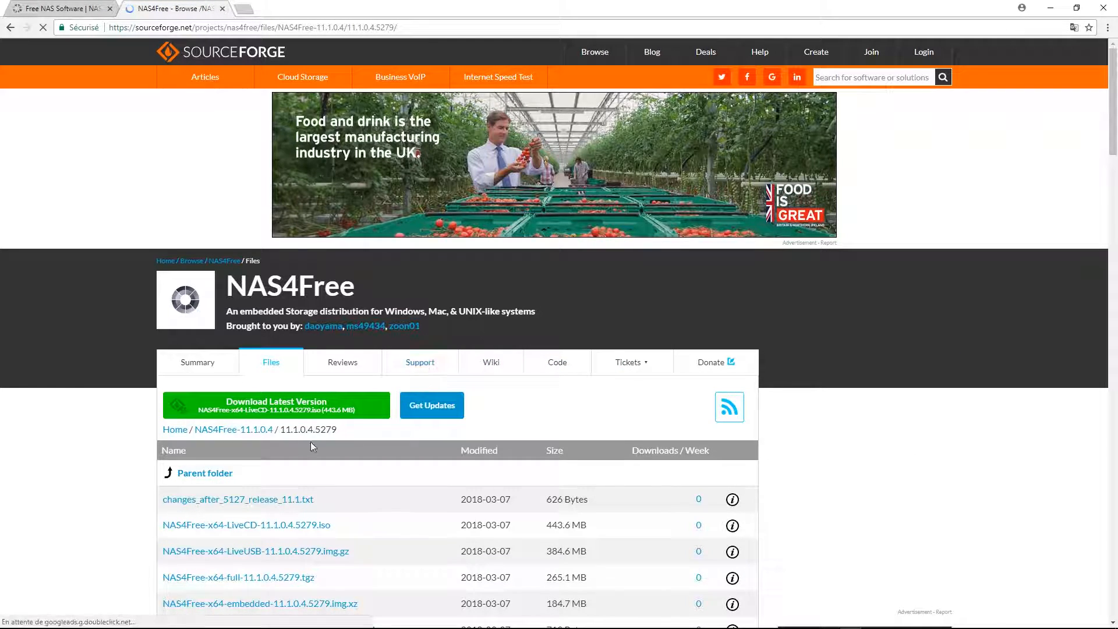
scroll(335, 407, down, 2)
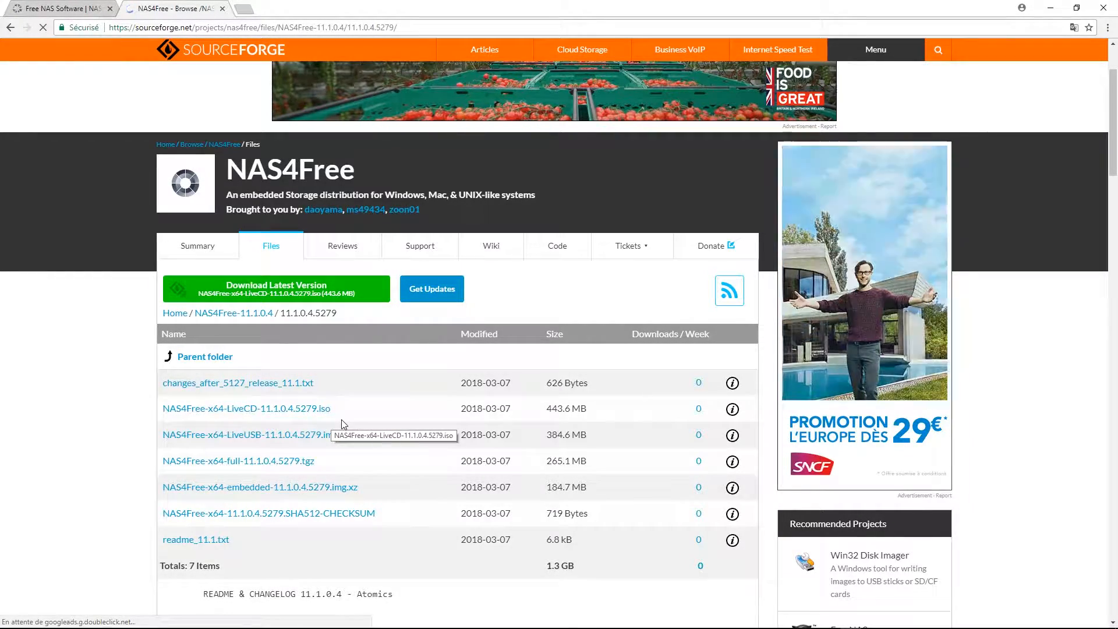
click(305, 411)
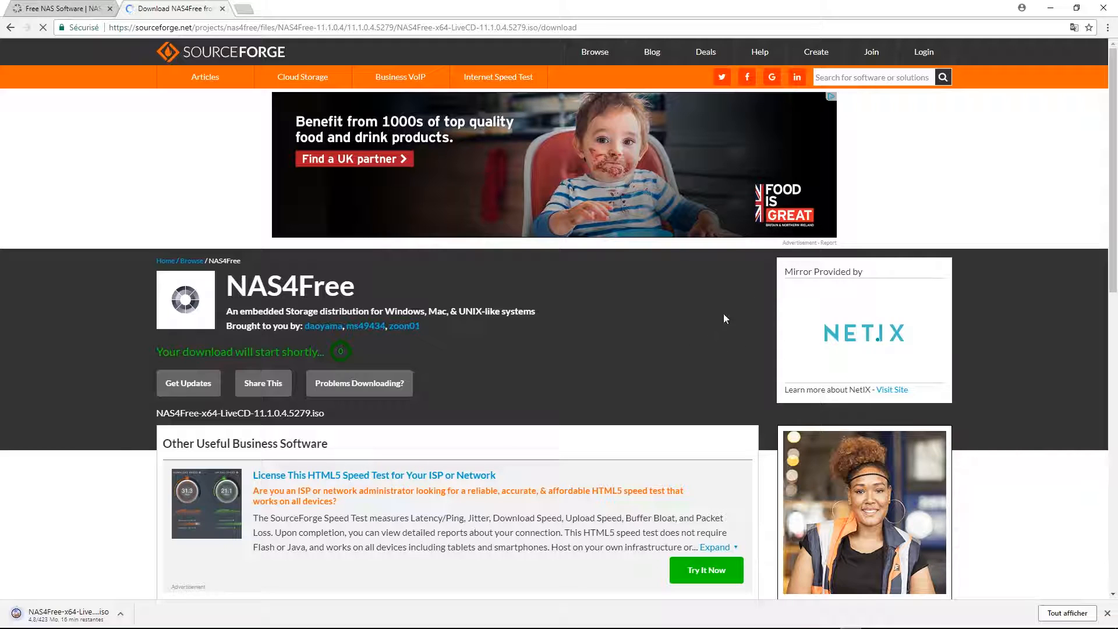
Cancel the NAS4Free ISO download on Chrome's downloads page and remove its entry.
click(1062, 612)
click(489, 182)
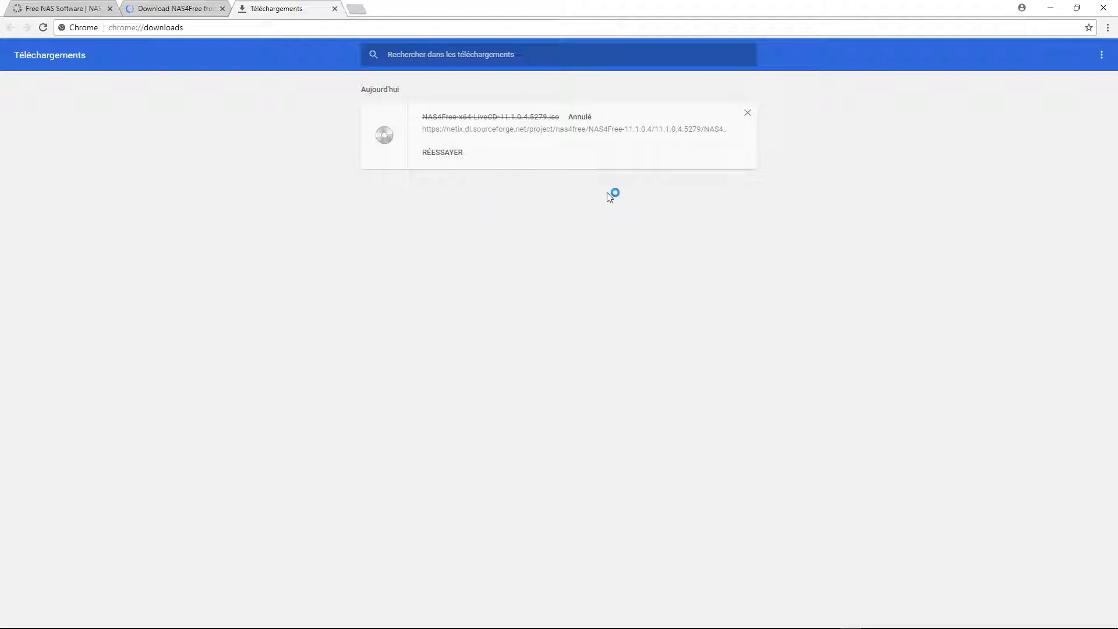
click(747, 113)
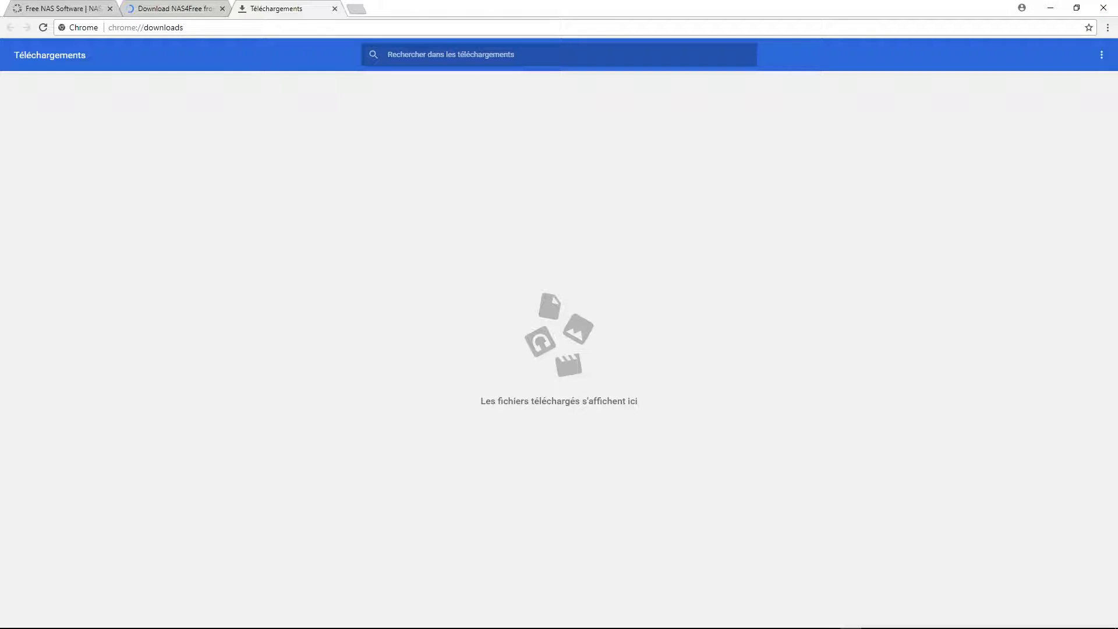
Mount NAS4Free-x64-LiveCD-11.1.0.4.5279.iso in Serveur NAS4Free's empty optical drive, save, and start it.
click(1051, 8)
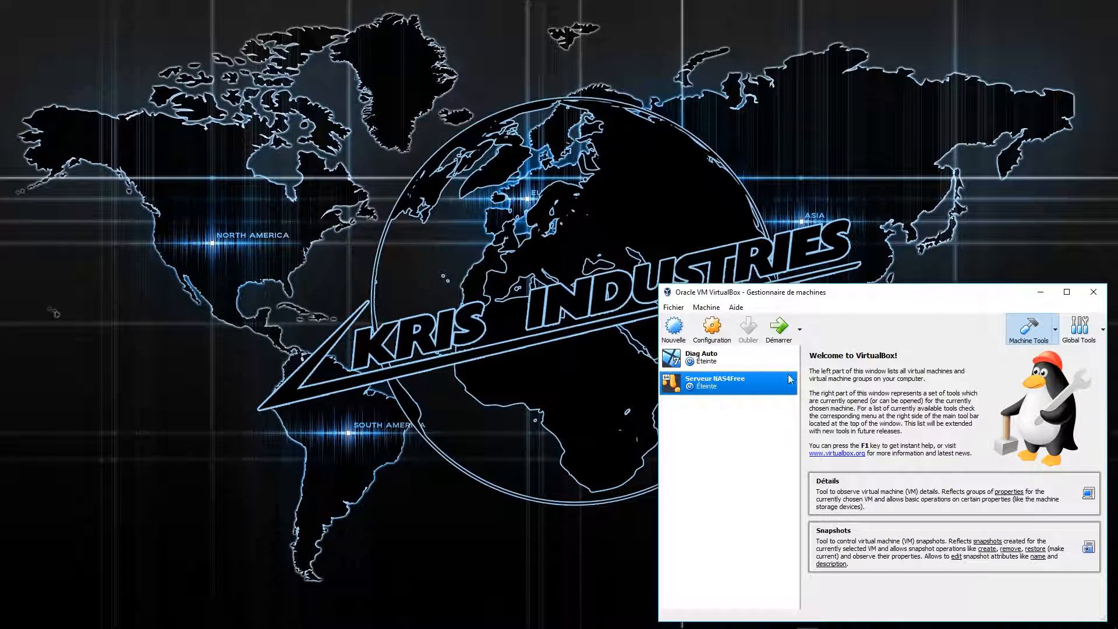
click(712, 336)
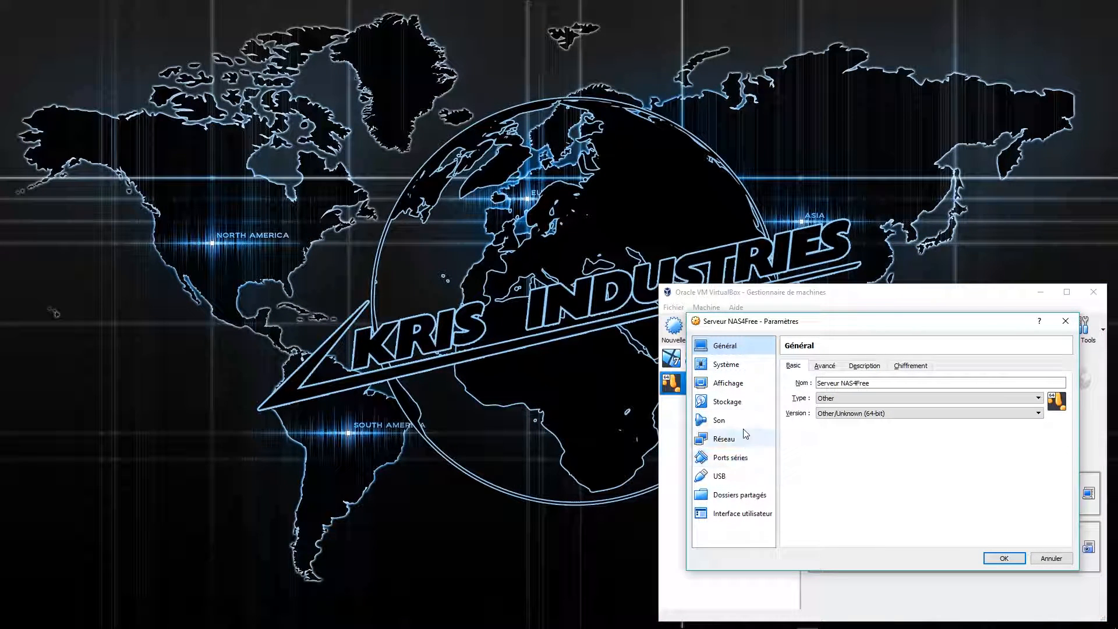
click(735, 401)
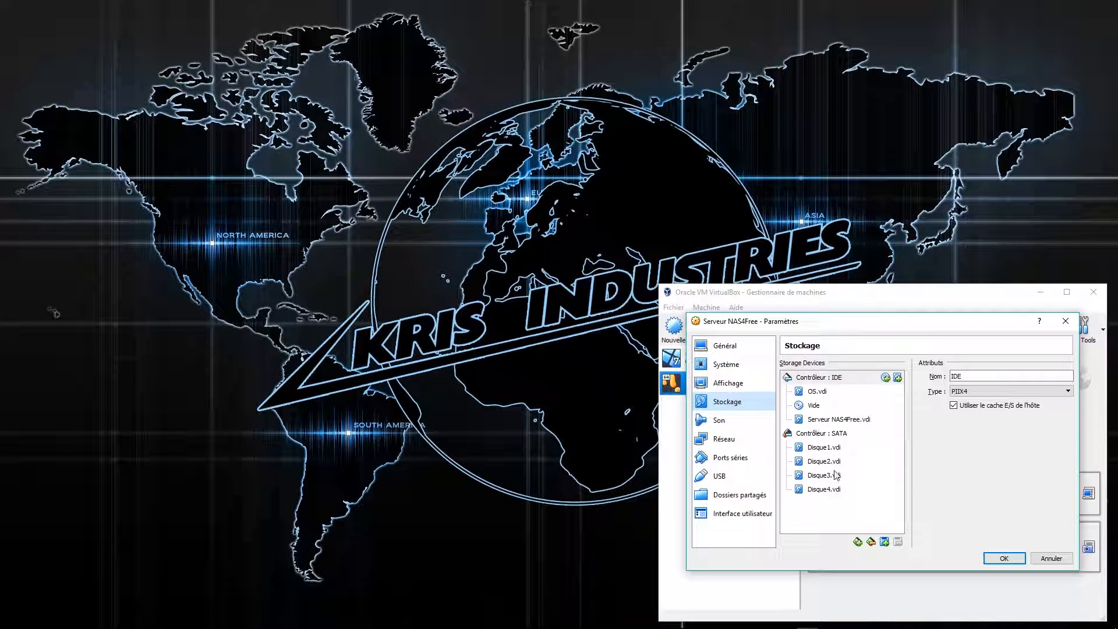
click(822, 410)
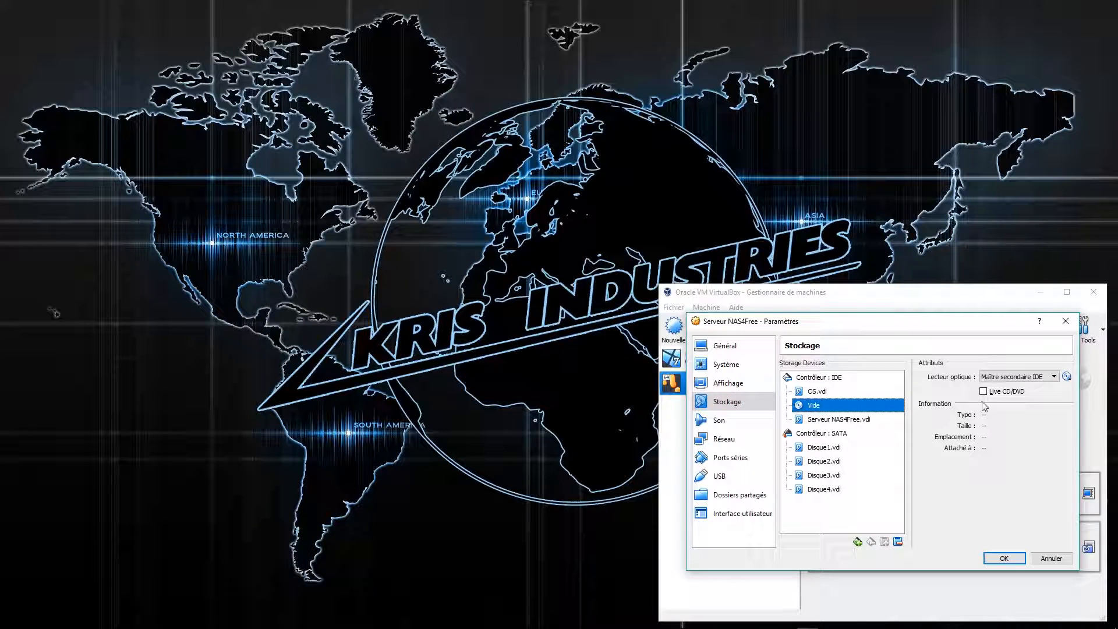
click(1067, 378)
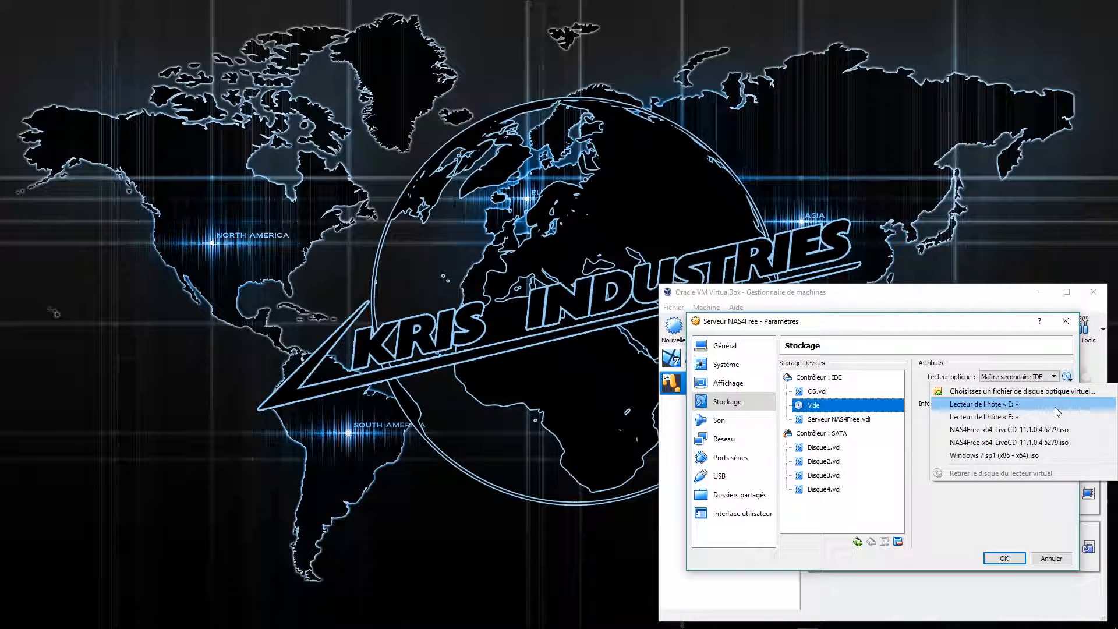
click(1043, 394)
scroll(757, 460, down, 5)
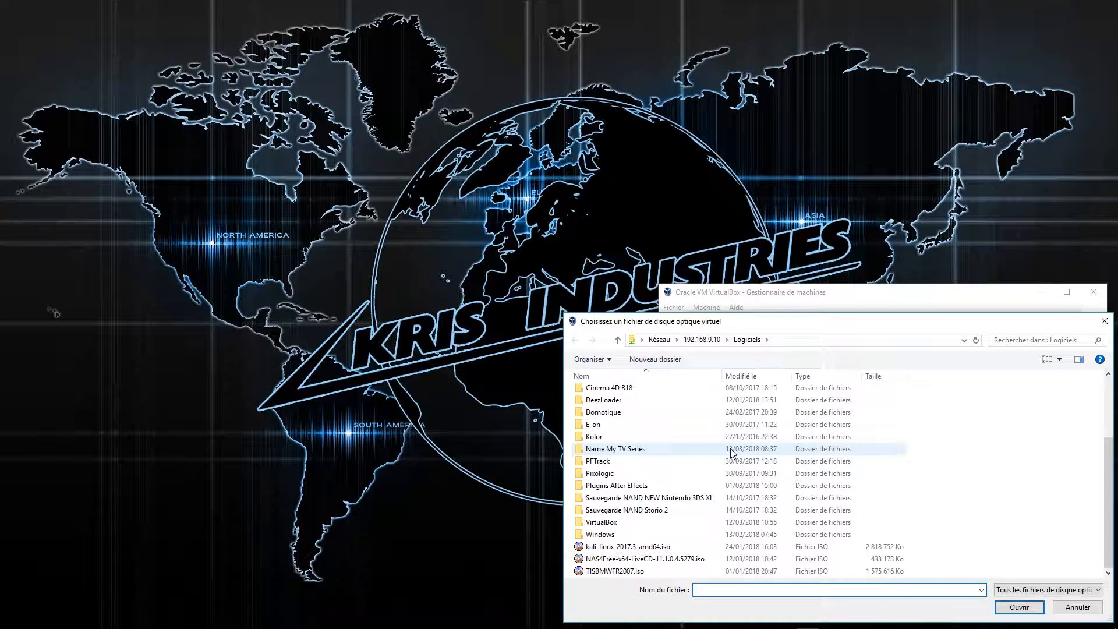
click(628, 562)
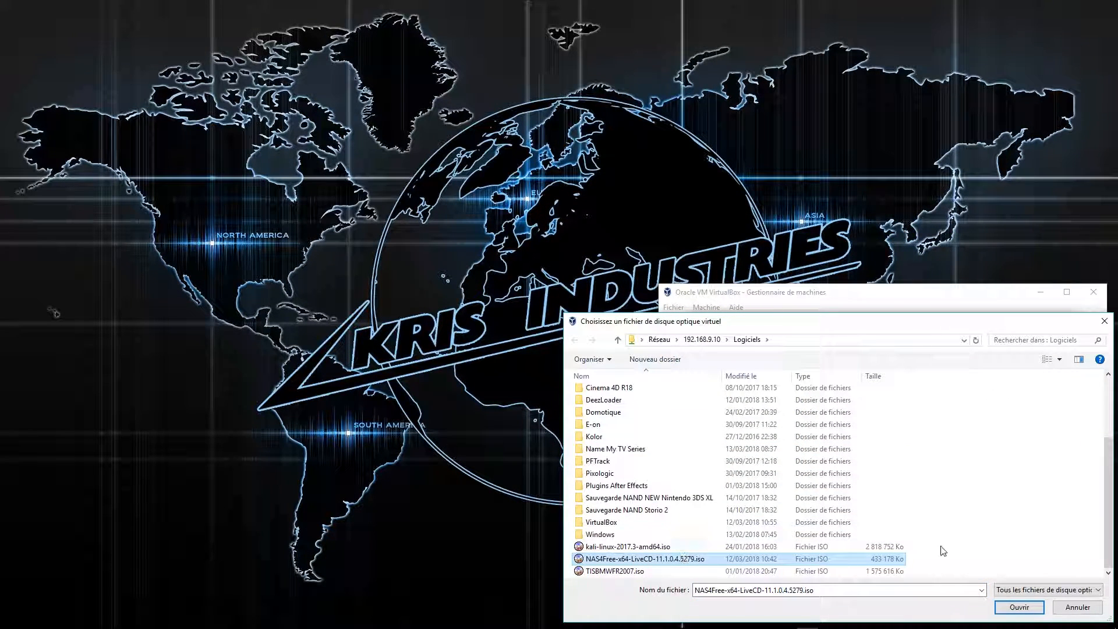
click(1019, 606)
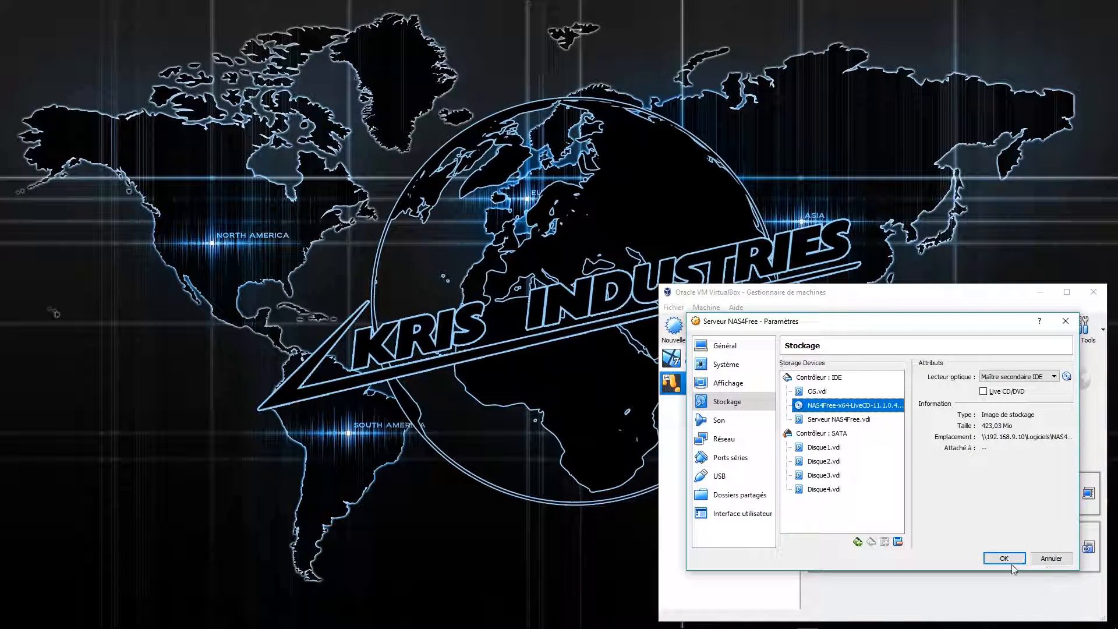
click(1010, 561)
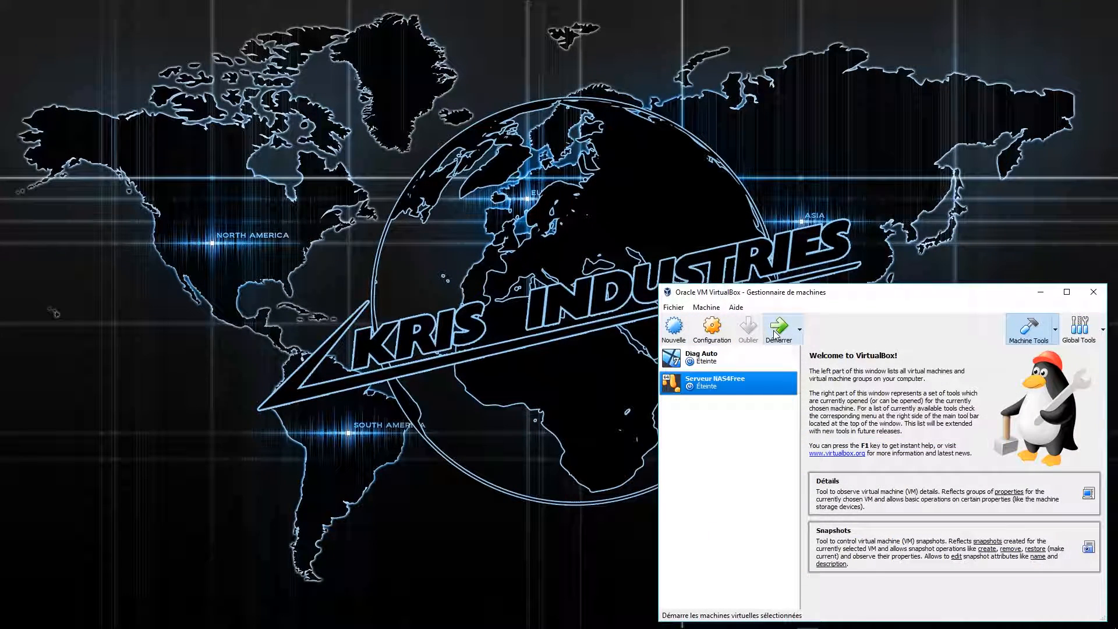
click(774, 333)
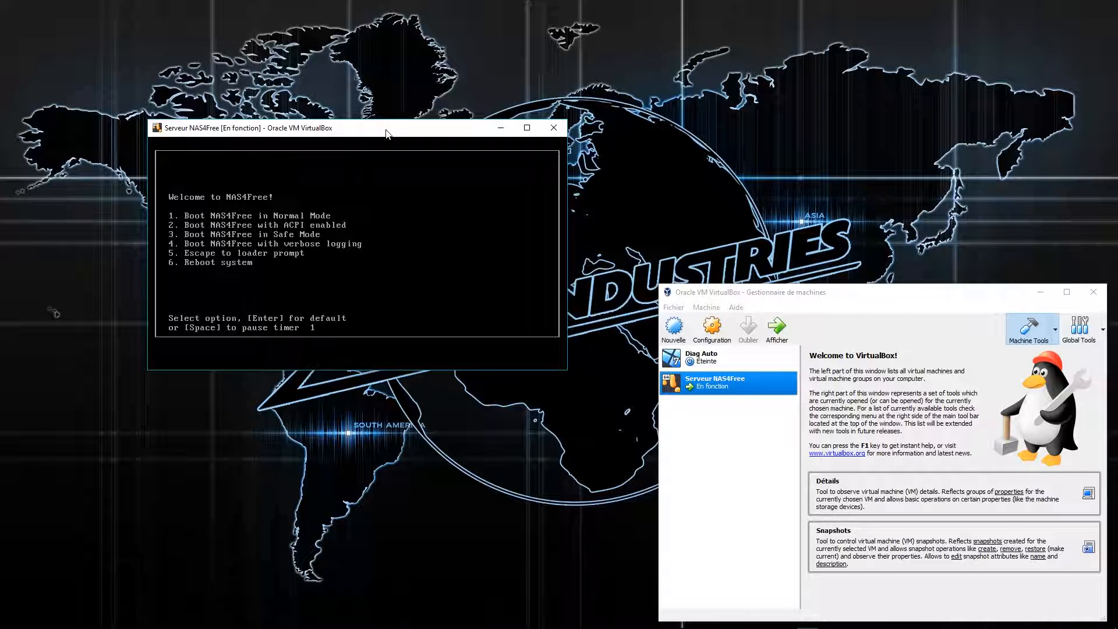
Reposition the VM window while NAS4Free boots to its welcome console menu.
drag(387, 133, 401, 129)
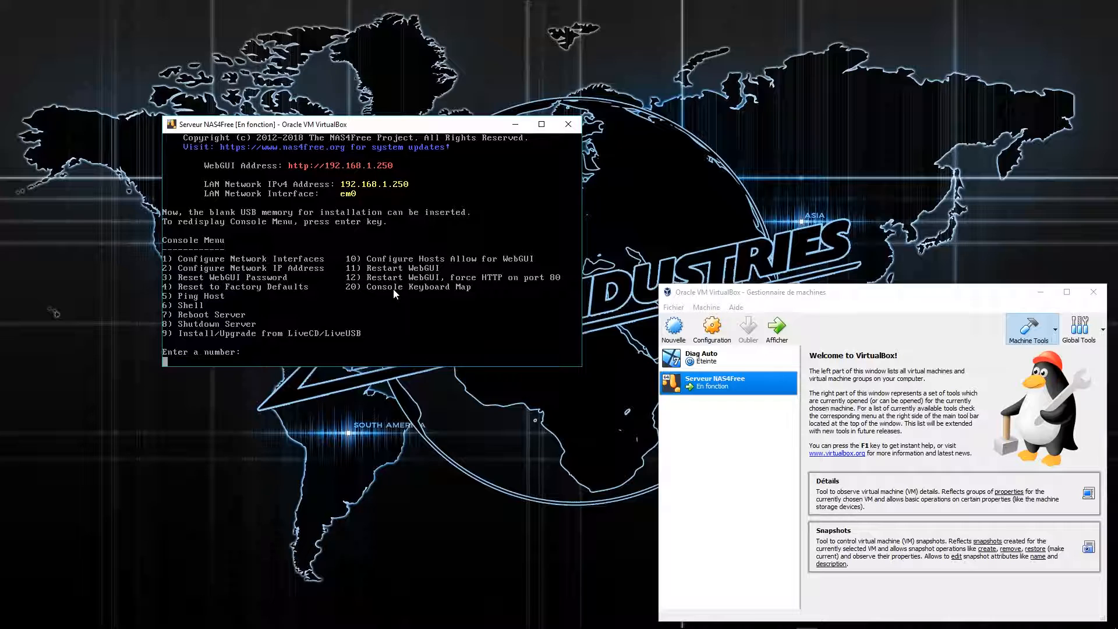
Choose console option 9, then the full OS install on HDD/SSD using GPT.
text(9)
key(Return)
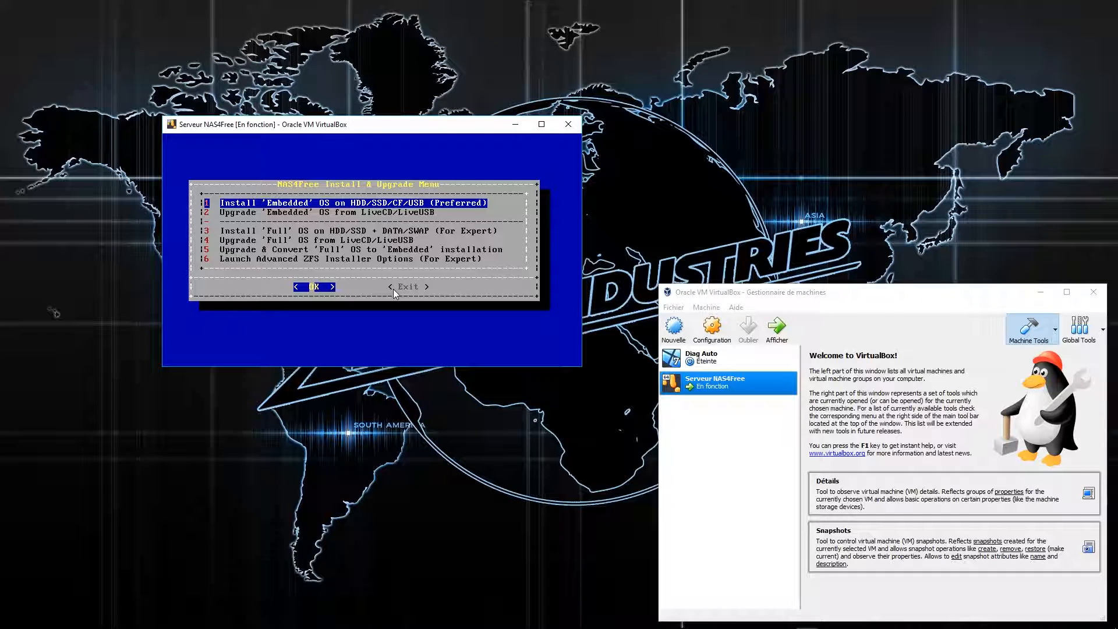
key(Down)
key(Down)
key(Down)
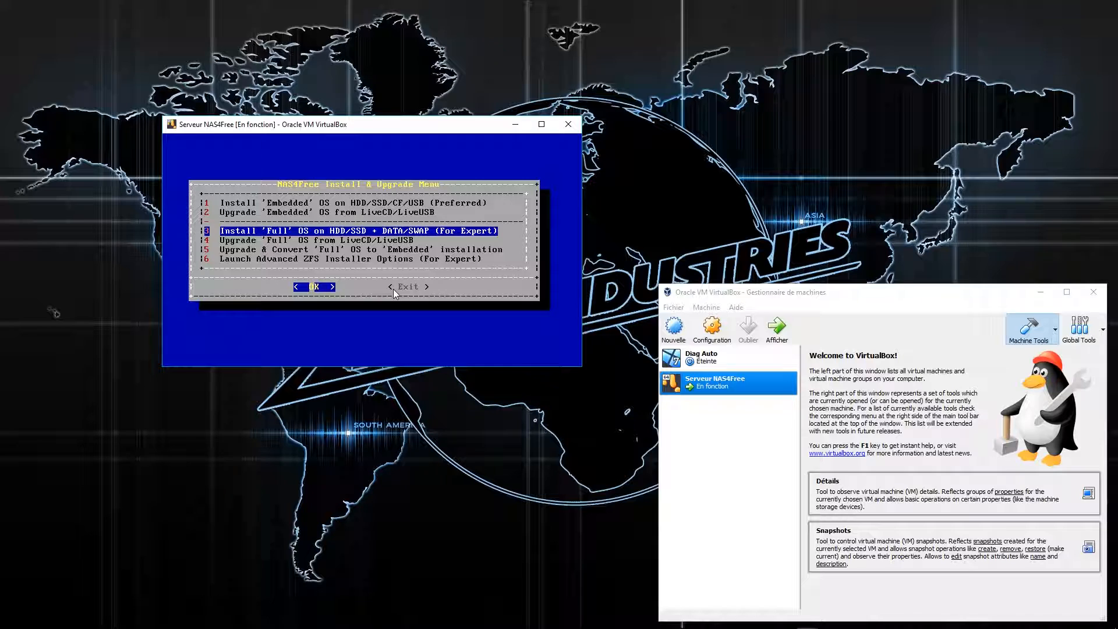
key(Up)
key(Up)
key(Up)
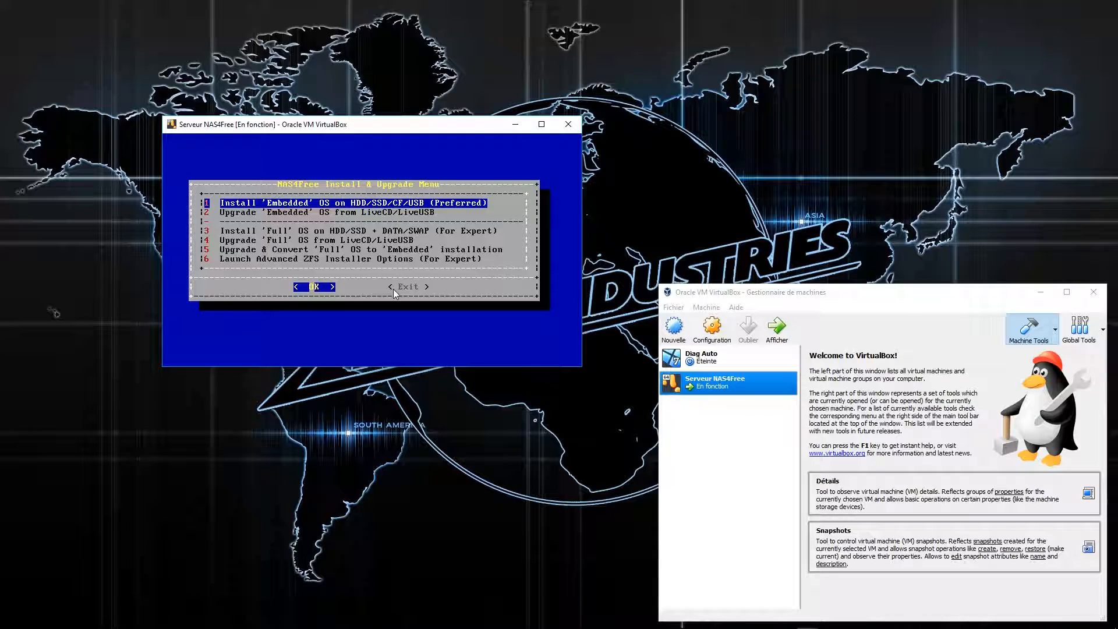
key(Down)
key(Down)
key(Down)
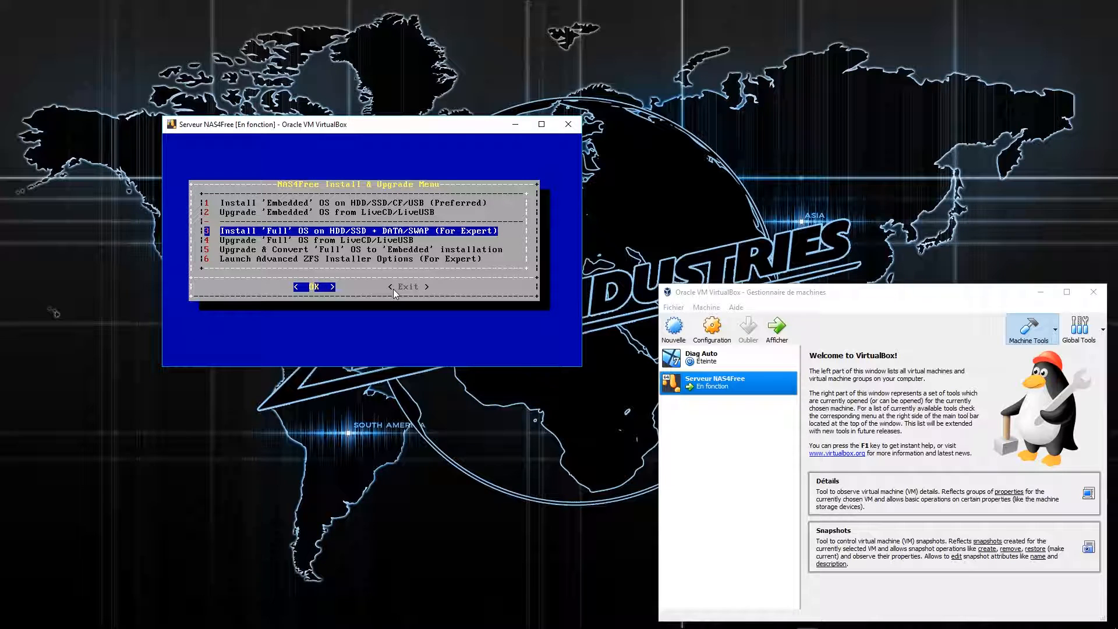
key(Return)
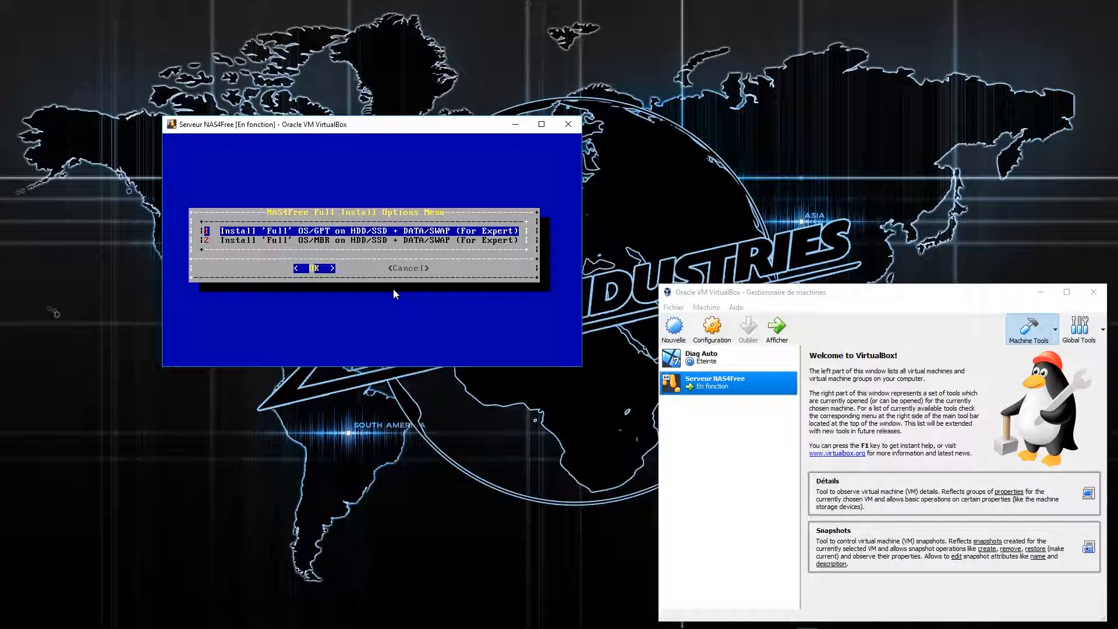
key(Down)
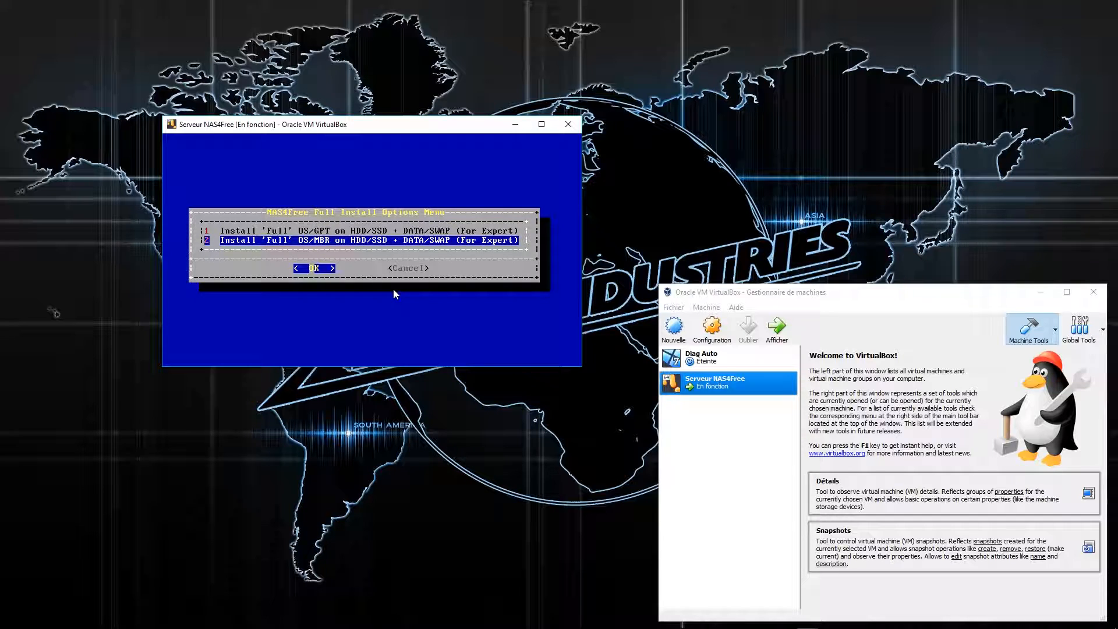
key(Up)
key(Return)
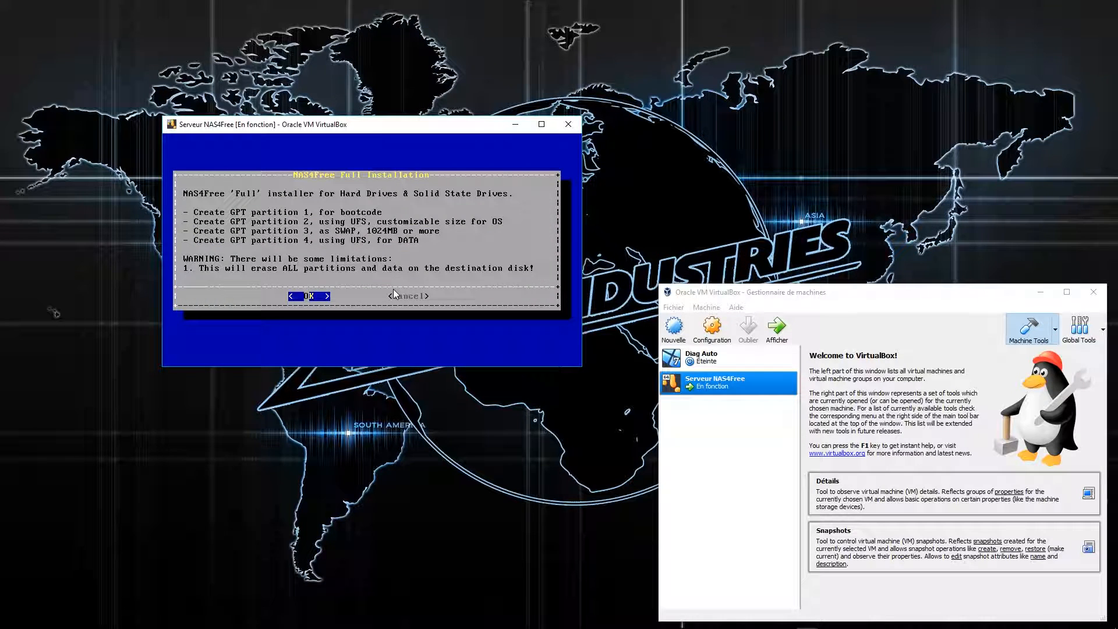
Install from the CD-ROM onto ada0 with a 3072 MB OS partition and 16384 MB swap.
key(Return)
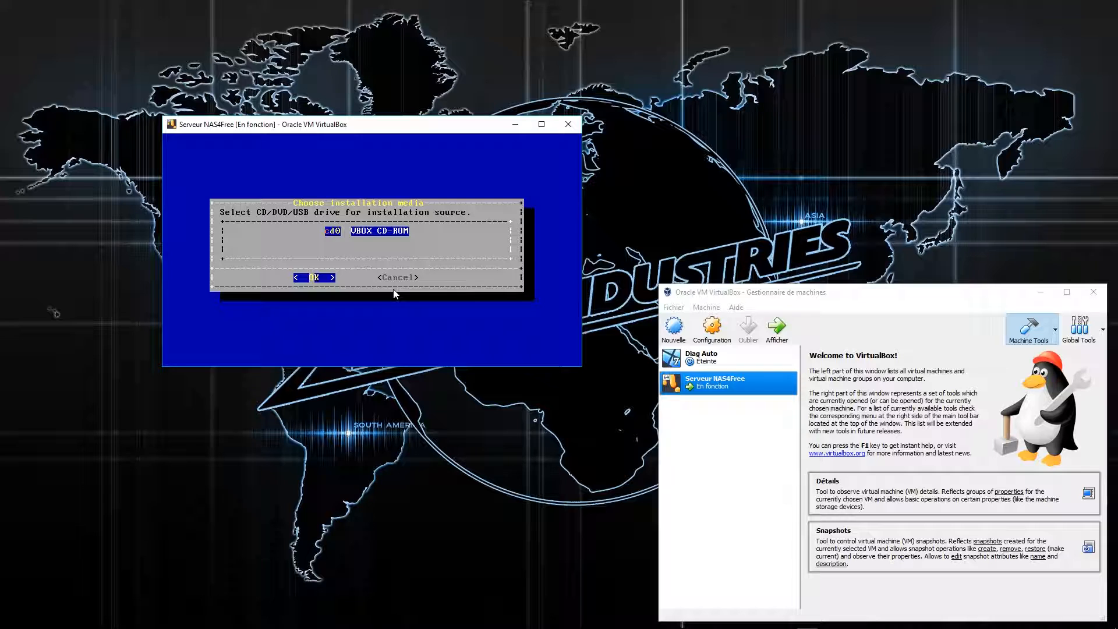
key(Return)
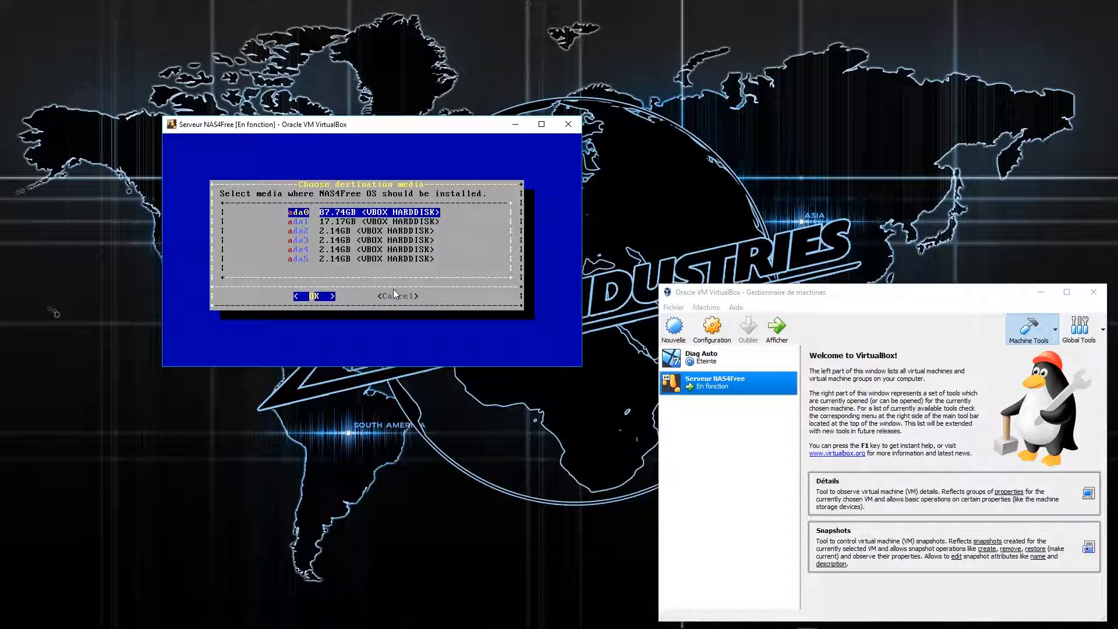
key(Down)
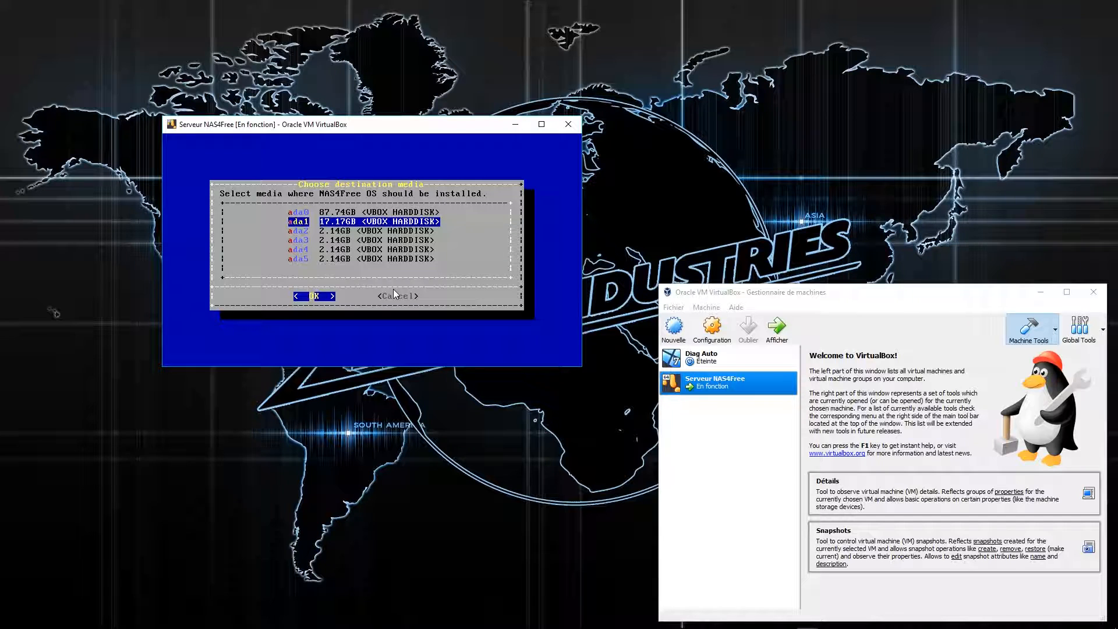
key(Up)
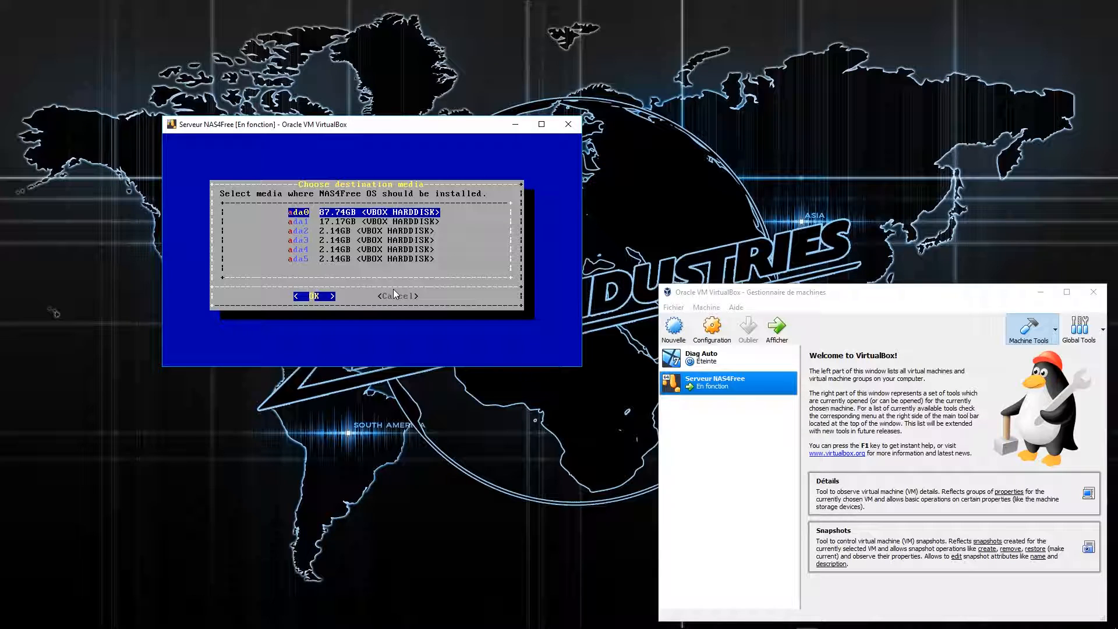
key(Return)
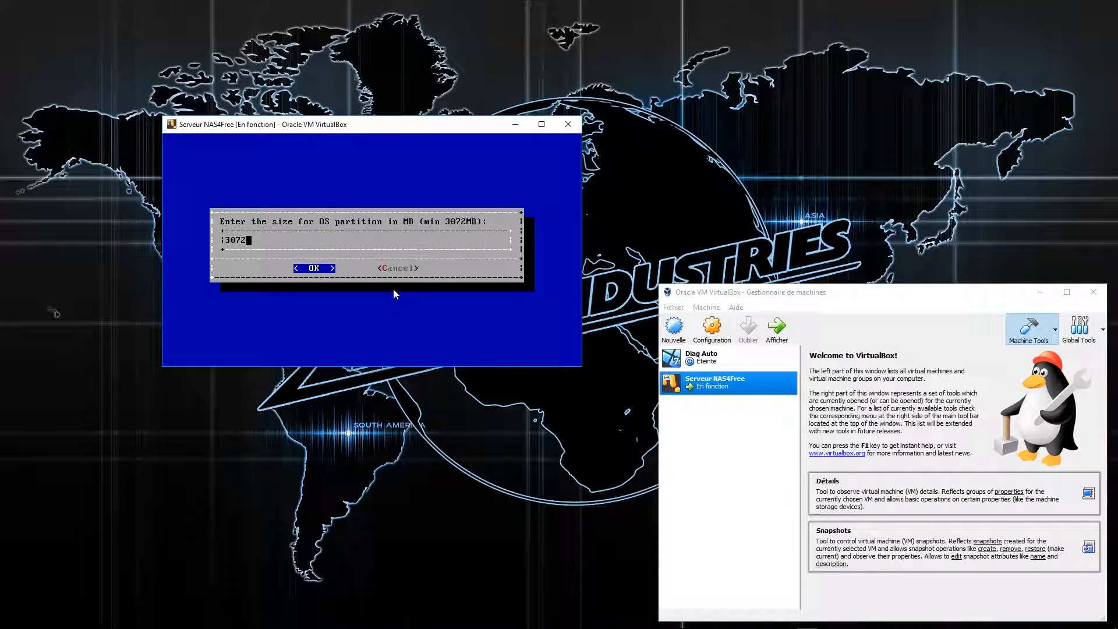
key(Return)
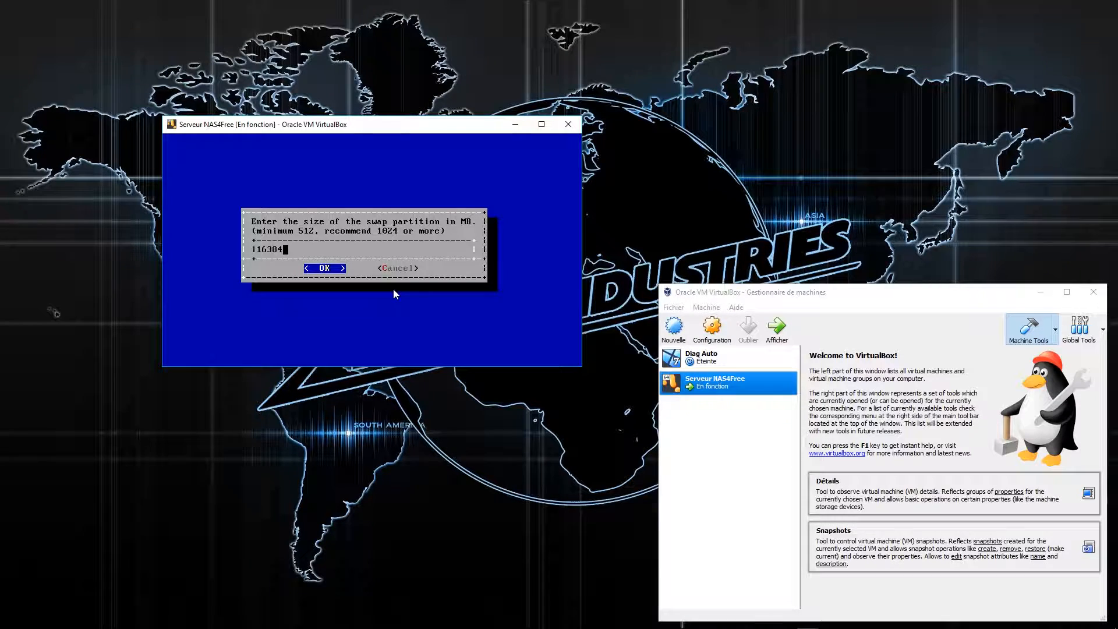
key(Return)
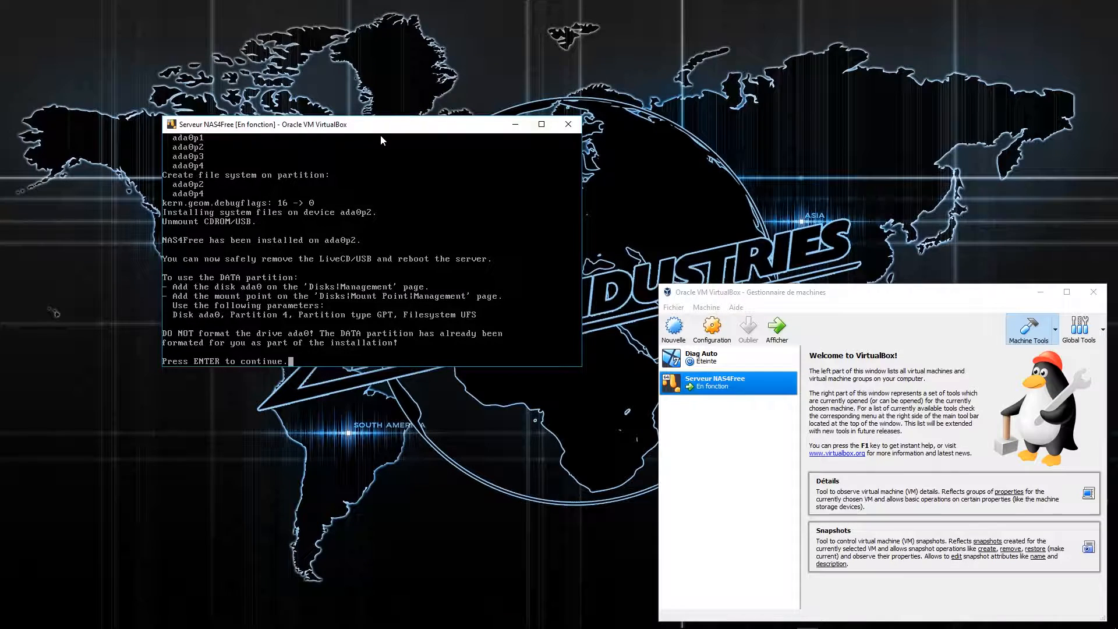
Exit the installer and shut the server down with console option 8.
key(Return)
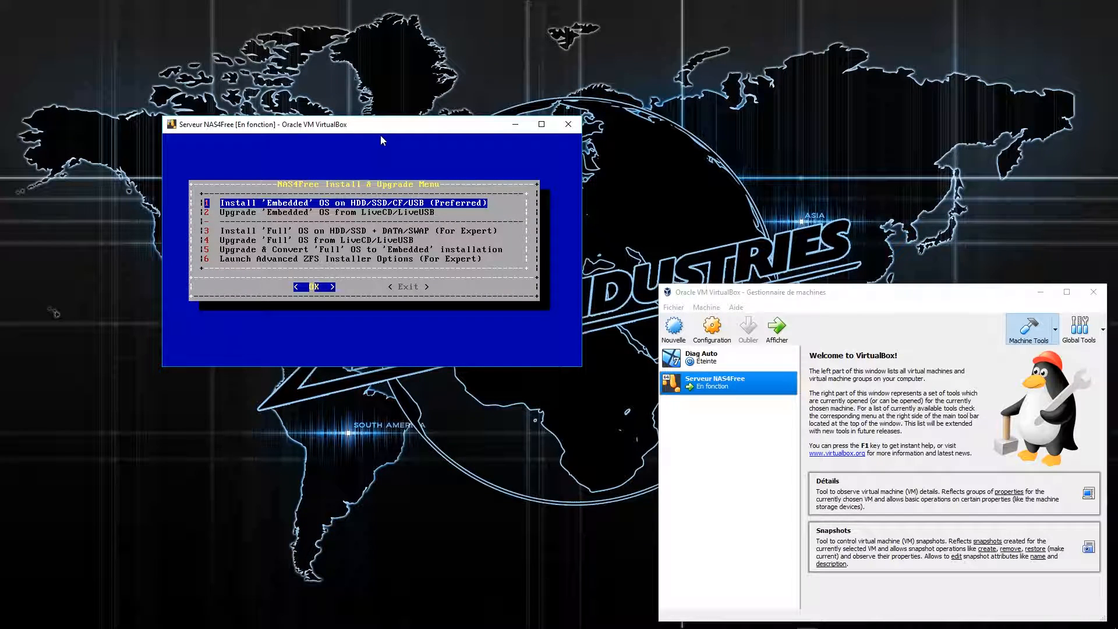
key(Tab)
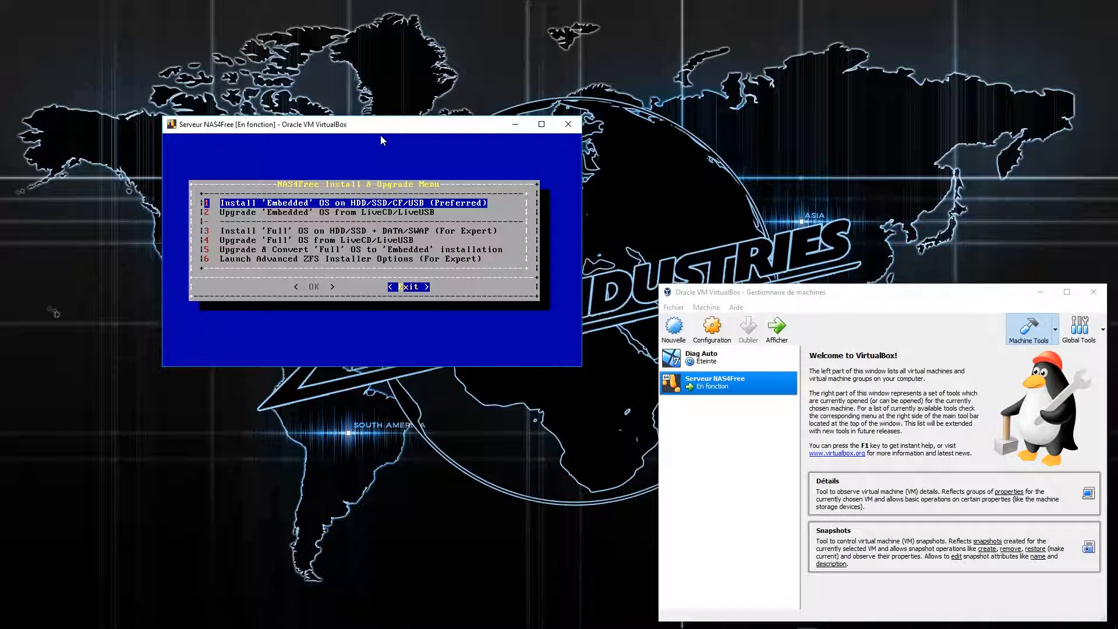
key(Return)
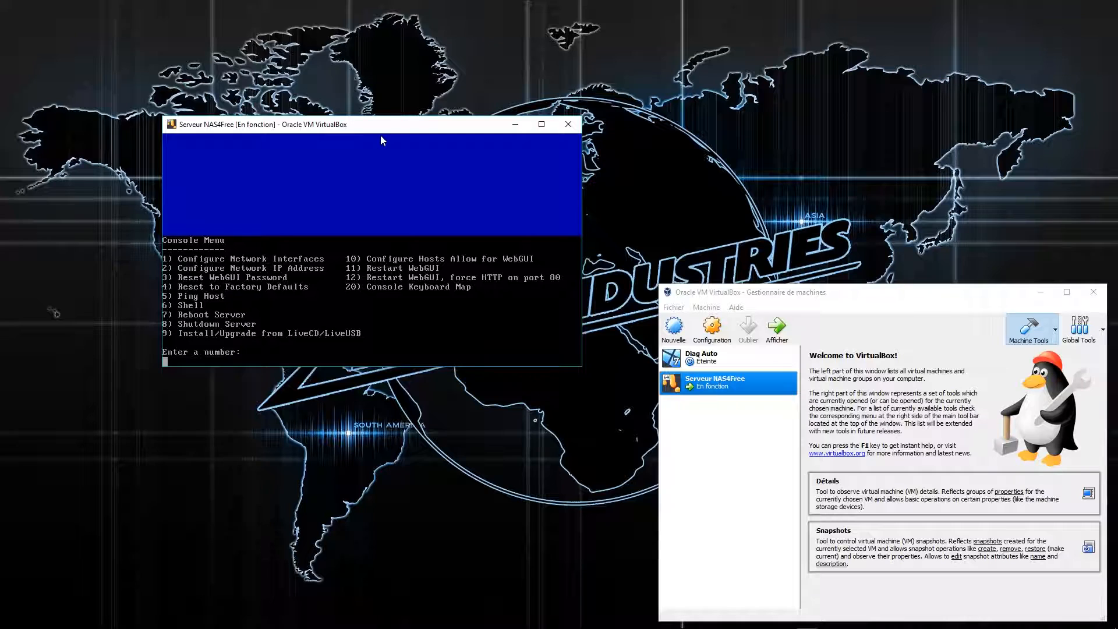
text(8)
key(Return)
key(Return)
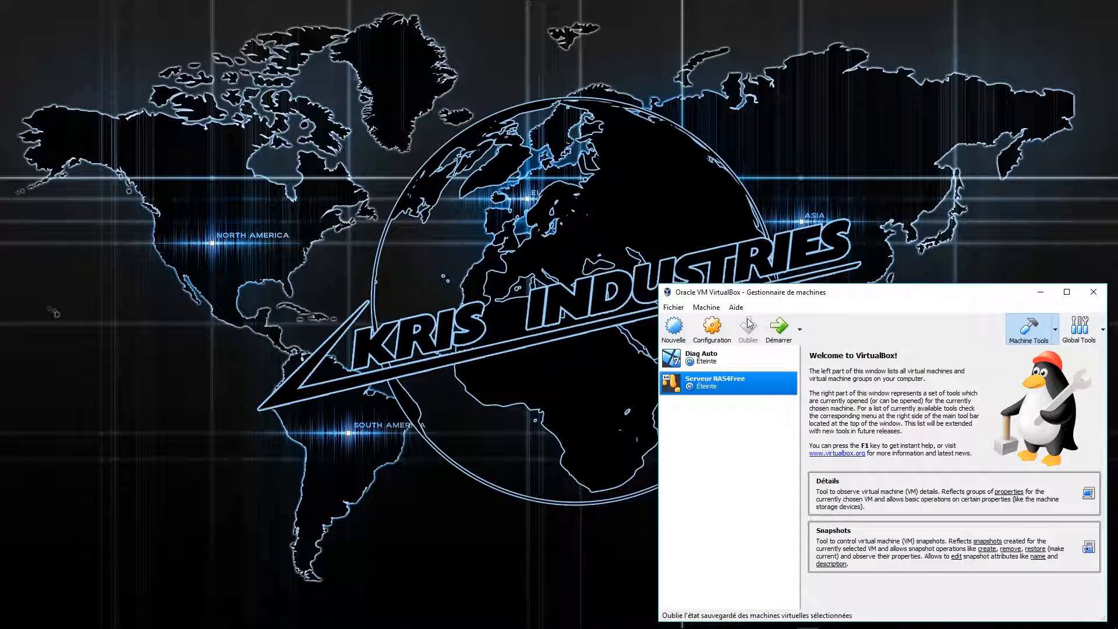
Remove the LiveCD from Serveur NAS4Free's optical drive, save, and start the VM.
click(711, 332)
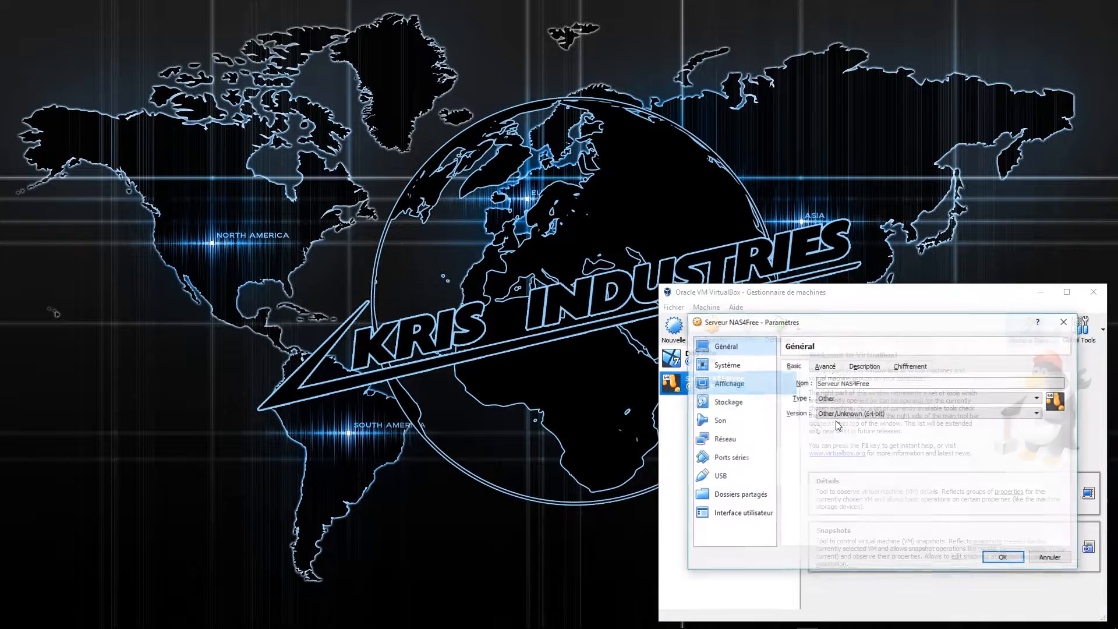
click(732, 407)
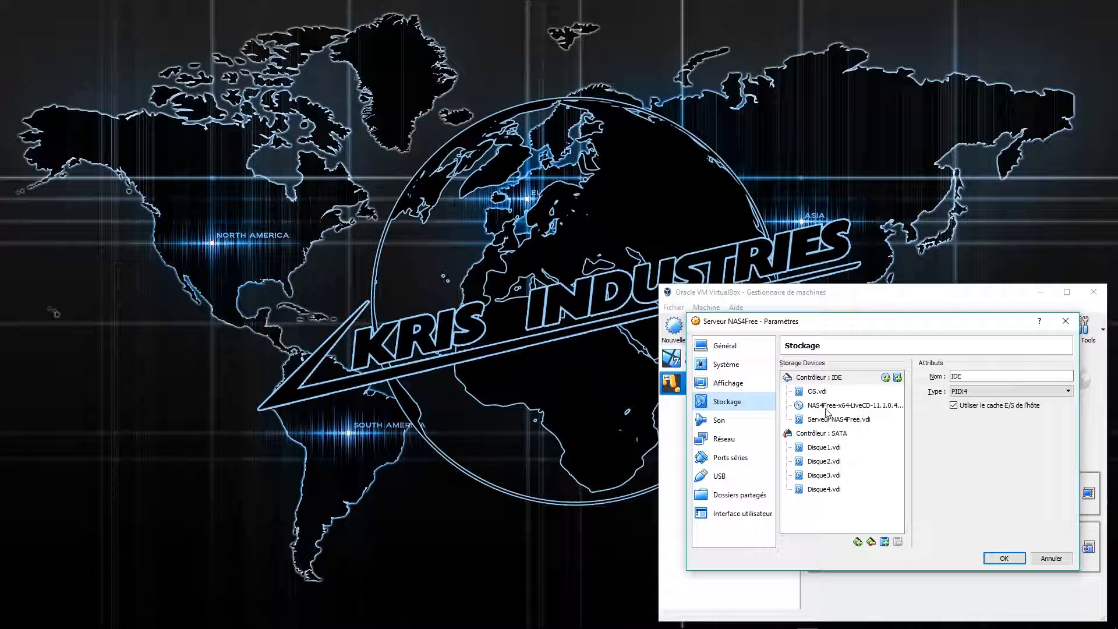
click(839, 410)
click(1067, 376)
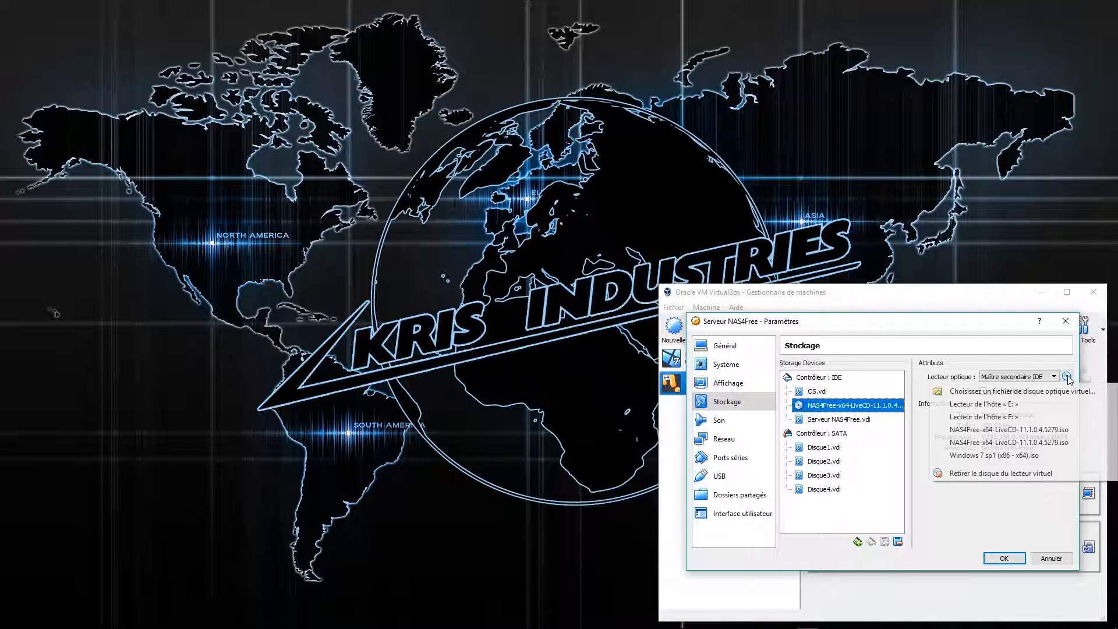
click(1025, 476)
click(1003, 557)
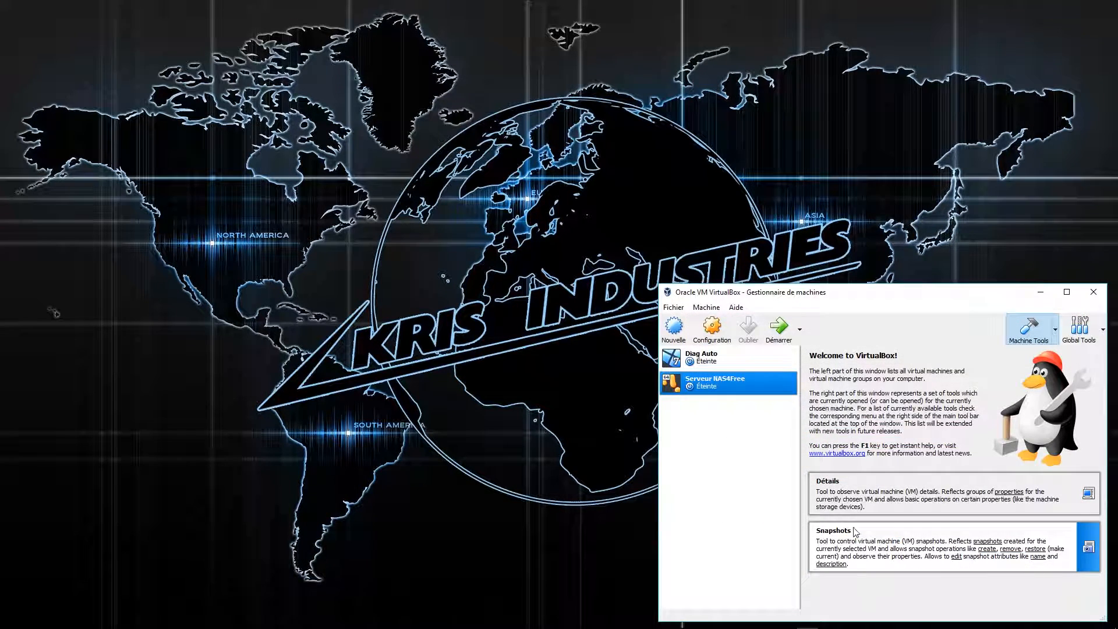
click(778, 326)
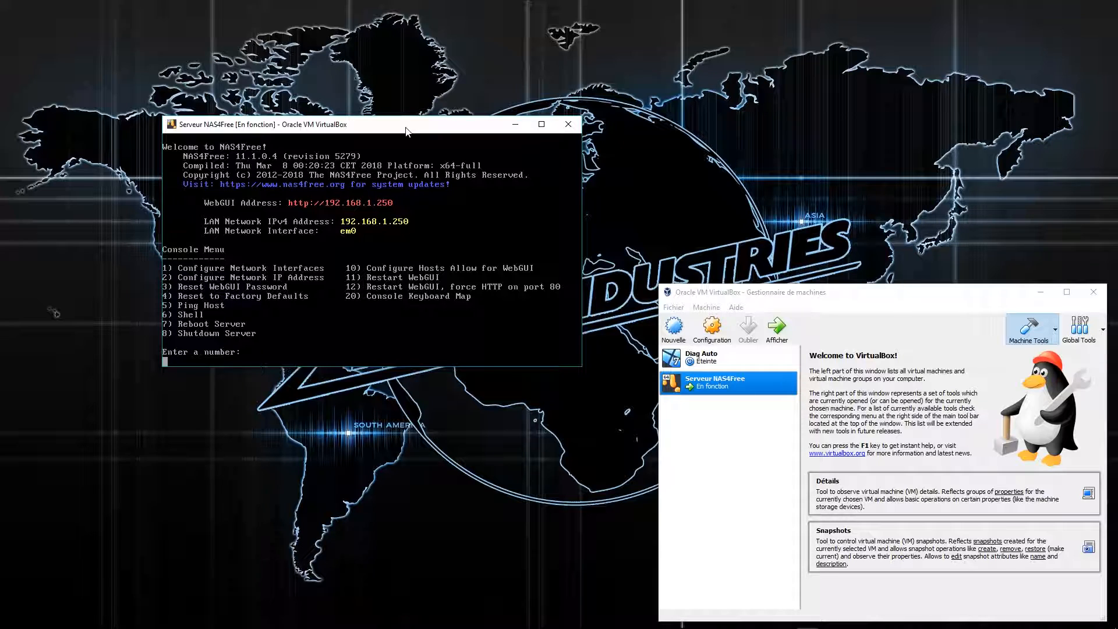
Via console option 2, decline DHCP and set LAN address 192.168.9.60 with a /24 mask.
text(2)
key(Return)
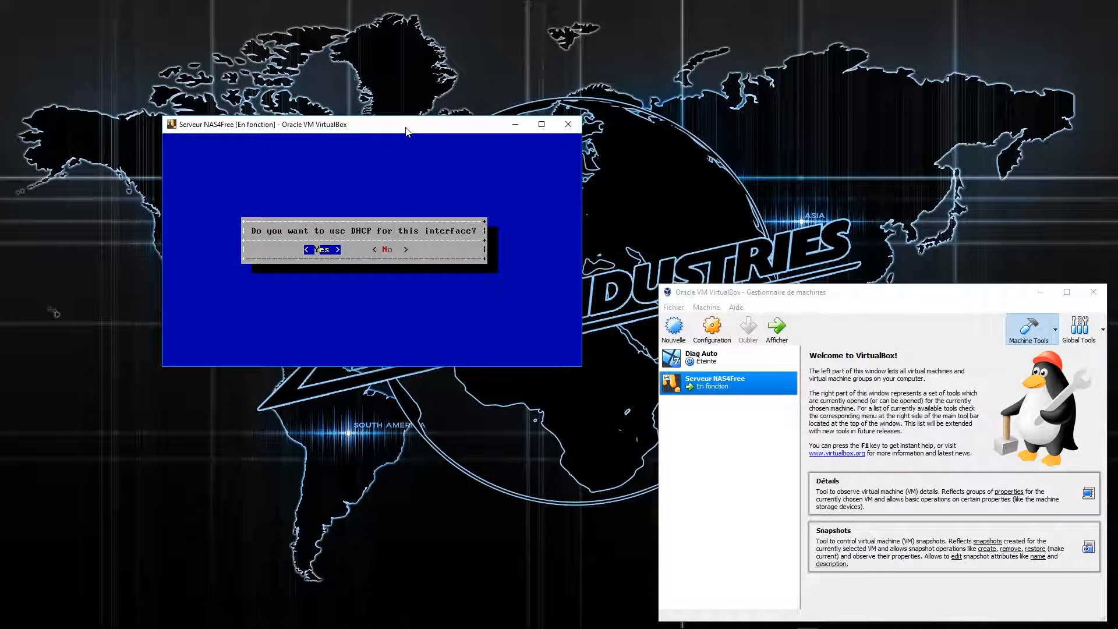
key(Right)
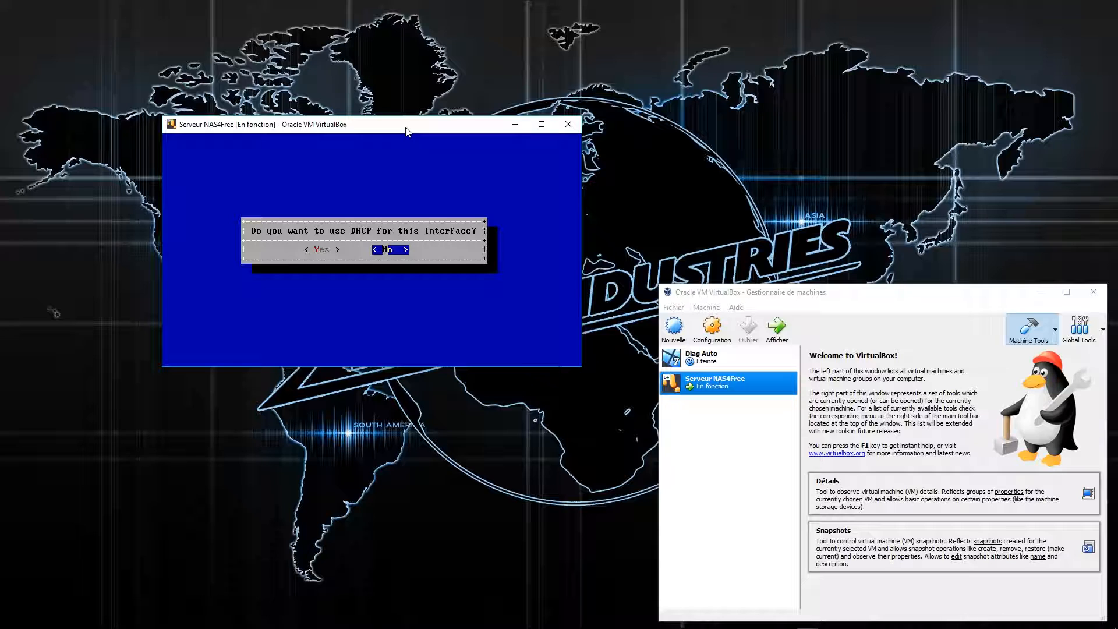
key(Return)
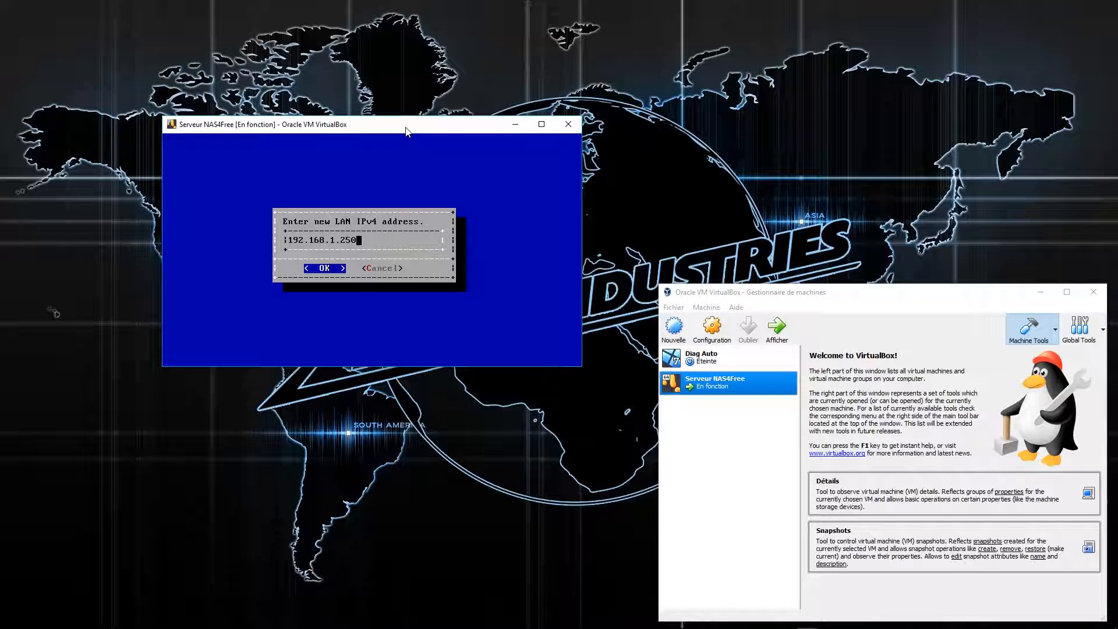
key(BackSpace)
key(BackSpace)
key(BackSpace)
key(BackSpace)
key(BackSpace)
text(9.60)
key(Return)
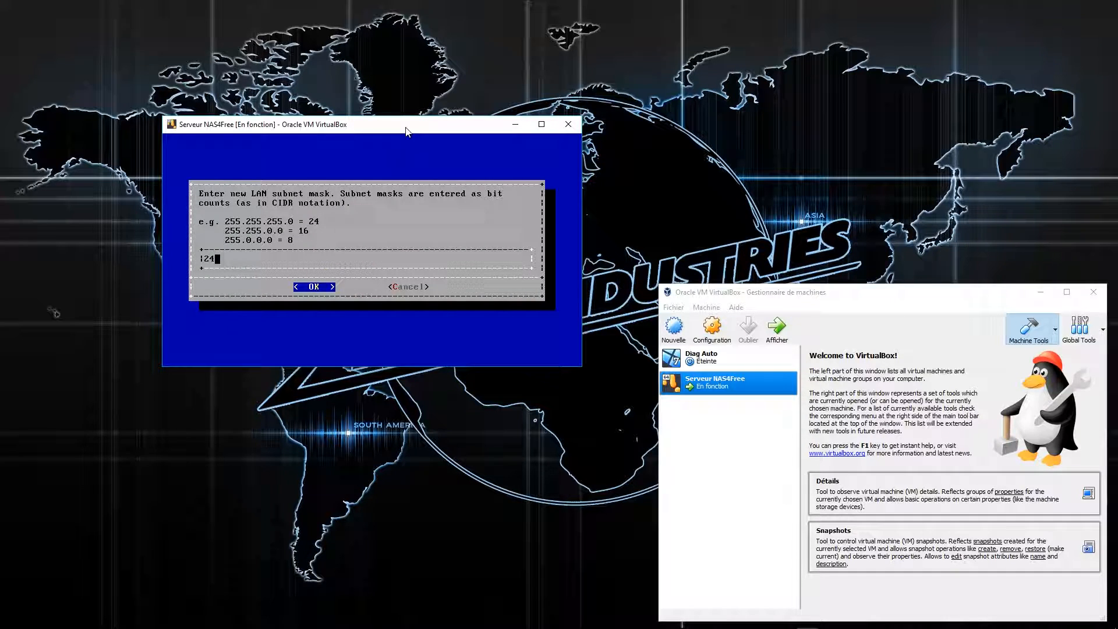
key(Return)
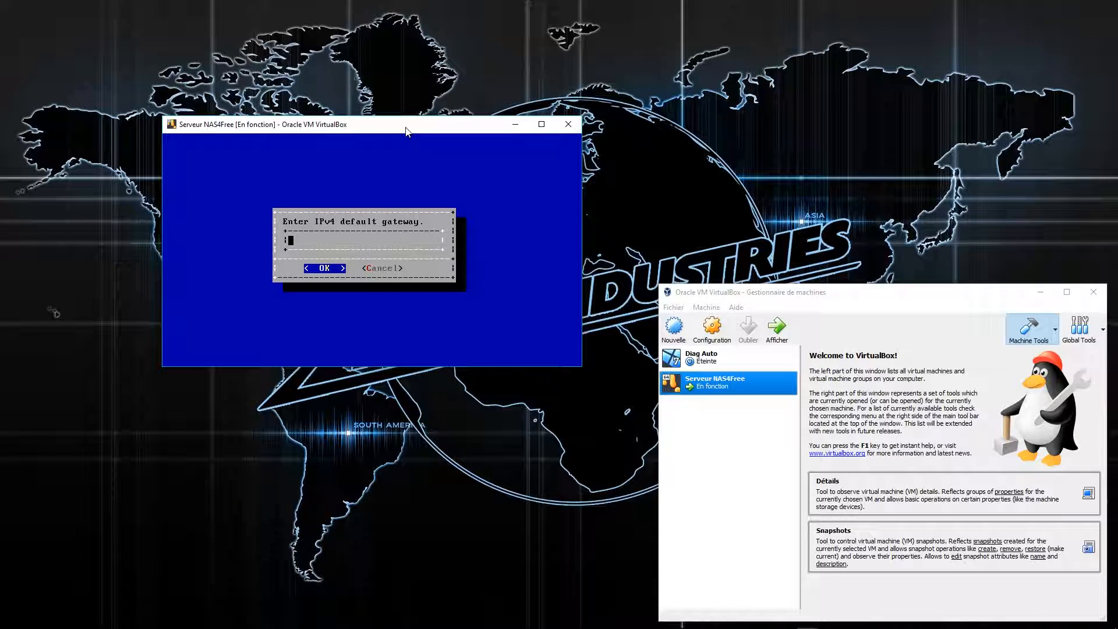
Set gateway 192.168.9.254 and DNS 8.8.8.8, decline IPv6, and return to the console menu.
text(8.8.8.8)
key(BackSpace)
key(BackSpace)
key(BackSpace)
key(BackSpace)
key(BackSpace)
key(BackSpace)
key(BackSpace)
text(192.168.254)
key(Left)
key(Left)
key(Left)
key(Left)
text(9)
key(Left)
text(.)
key(Return)
text(8.8.8.8)
key(Return)
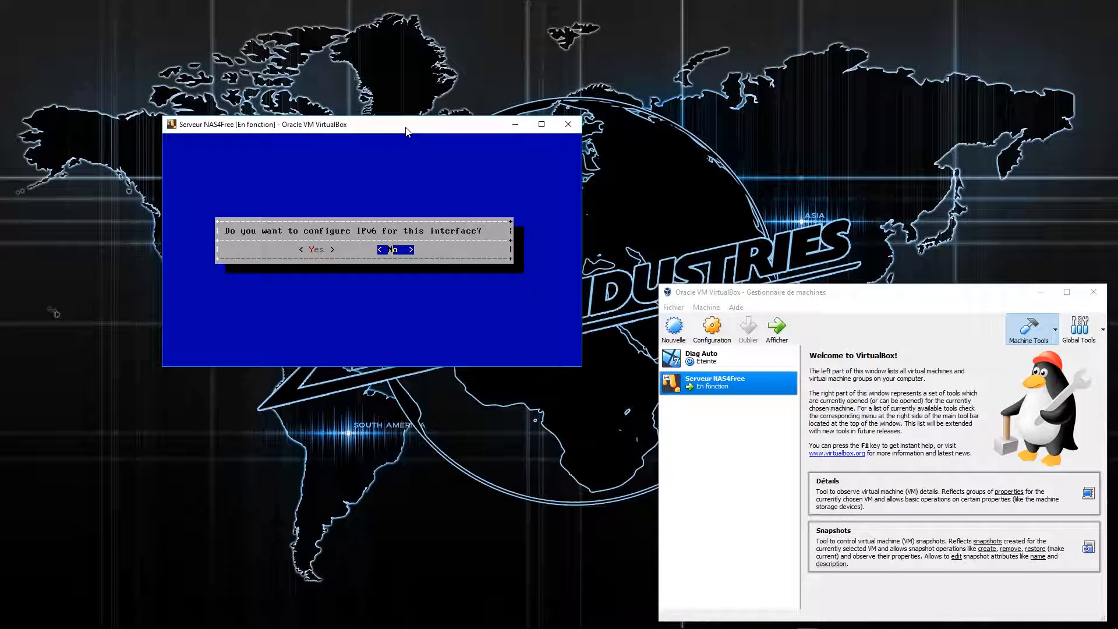
key(Return)
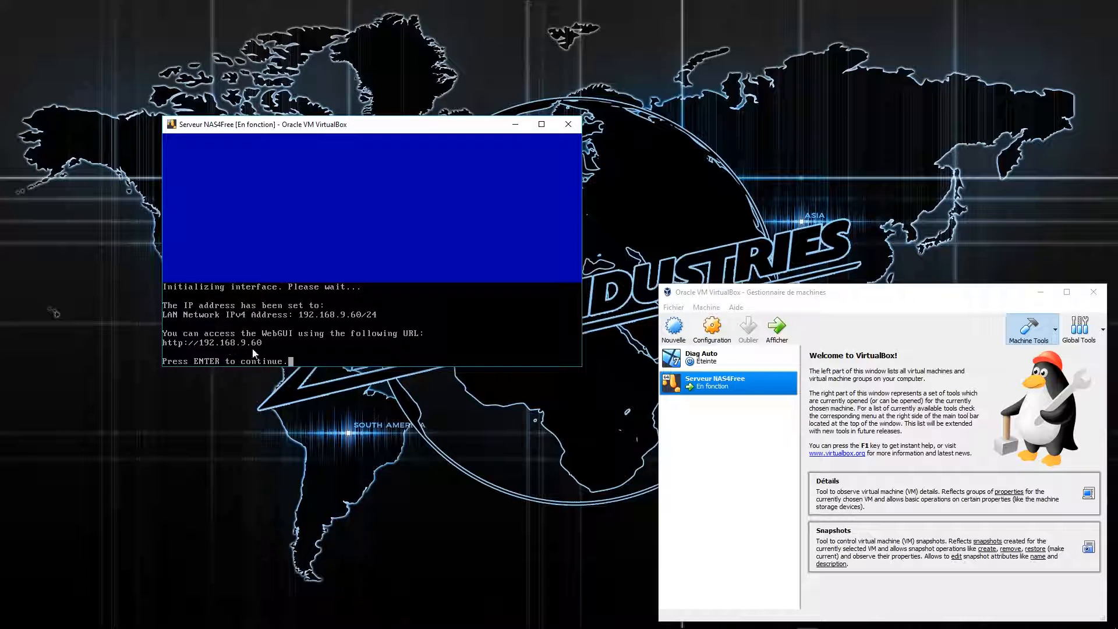
key(Return)
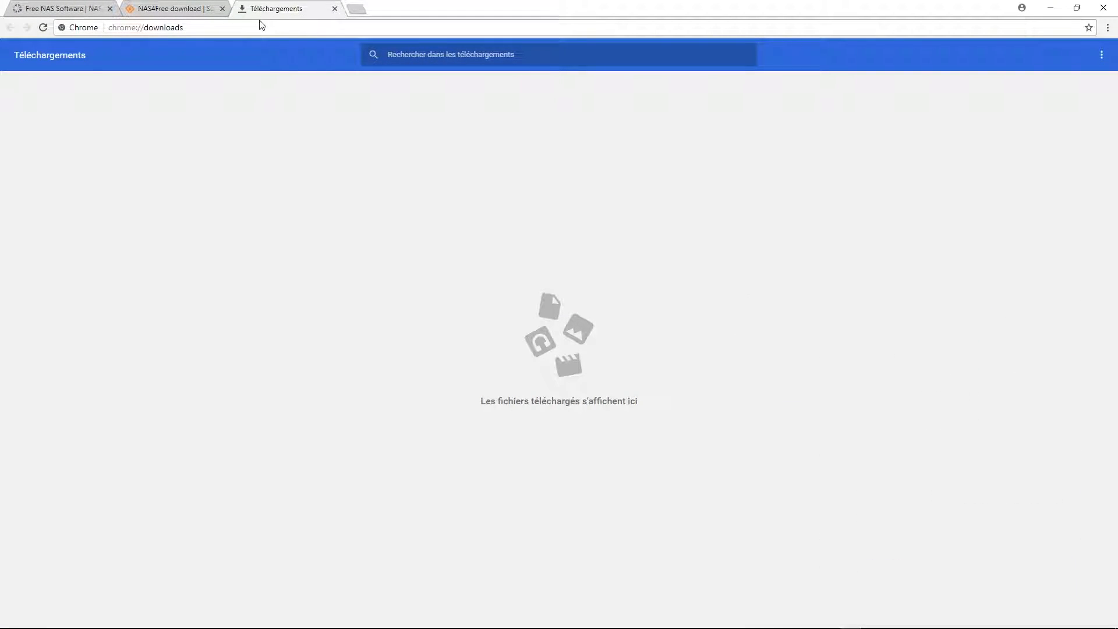
Close the downloads and SourceForge tabs and load 192.168.9.60 in Chrome.
click(335, 9)
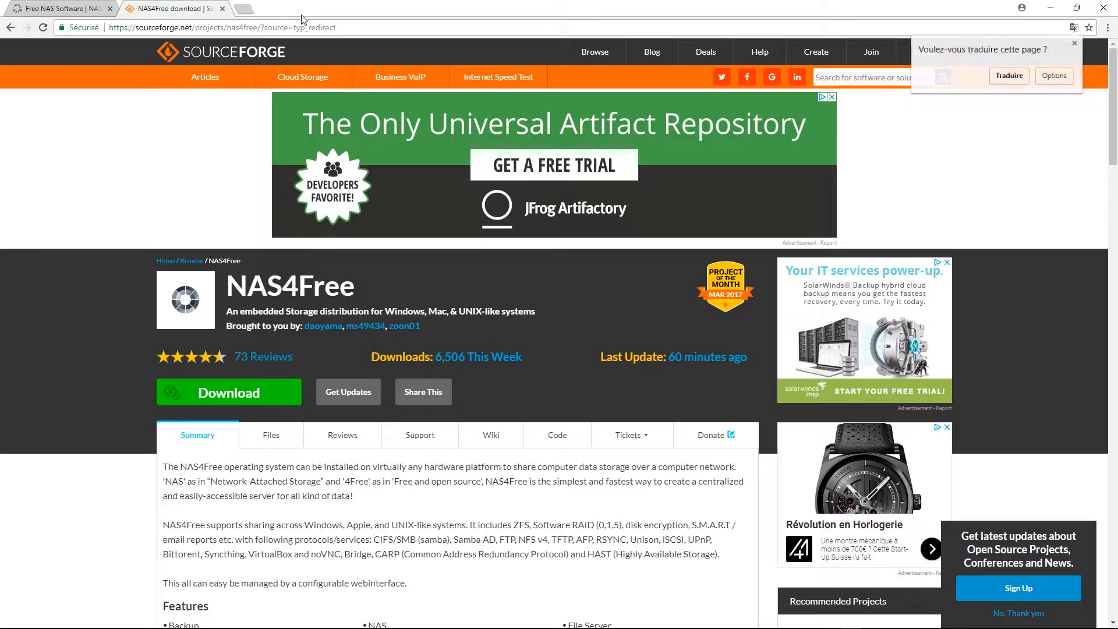
click(222, 9)
click(87, 29)
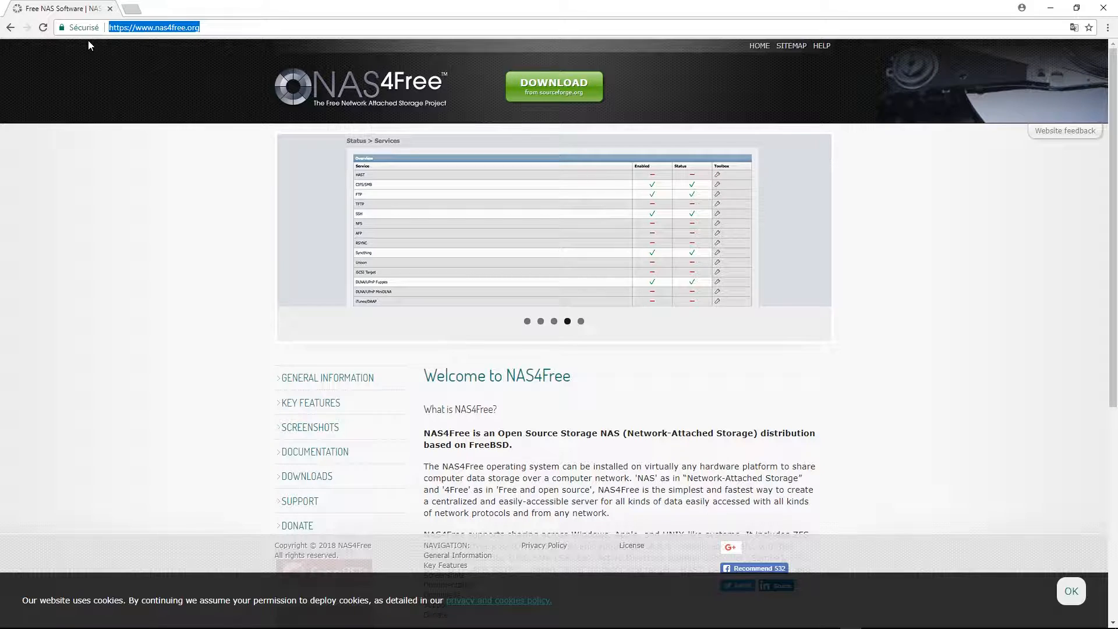
text(192.168.9.60)
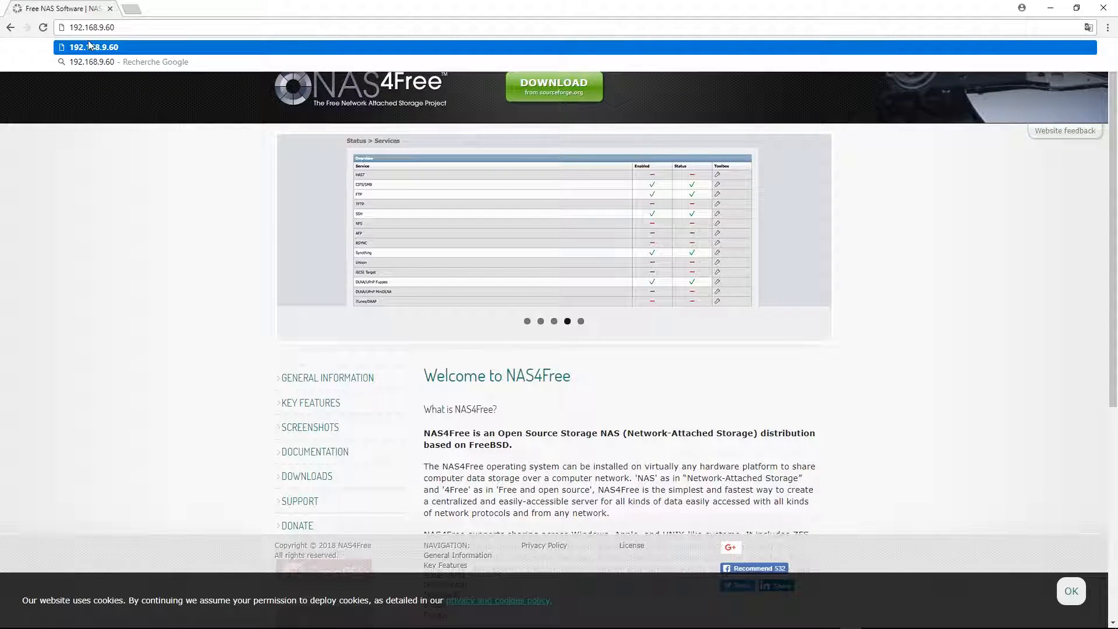
key(Return)
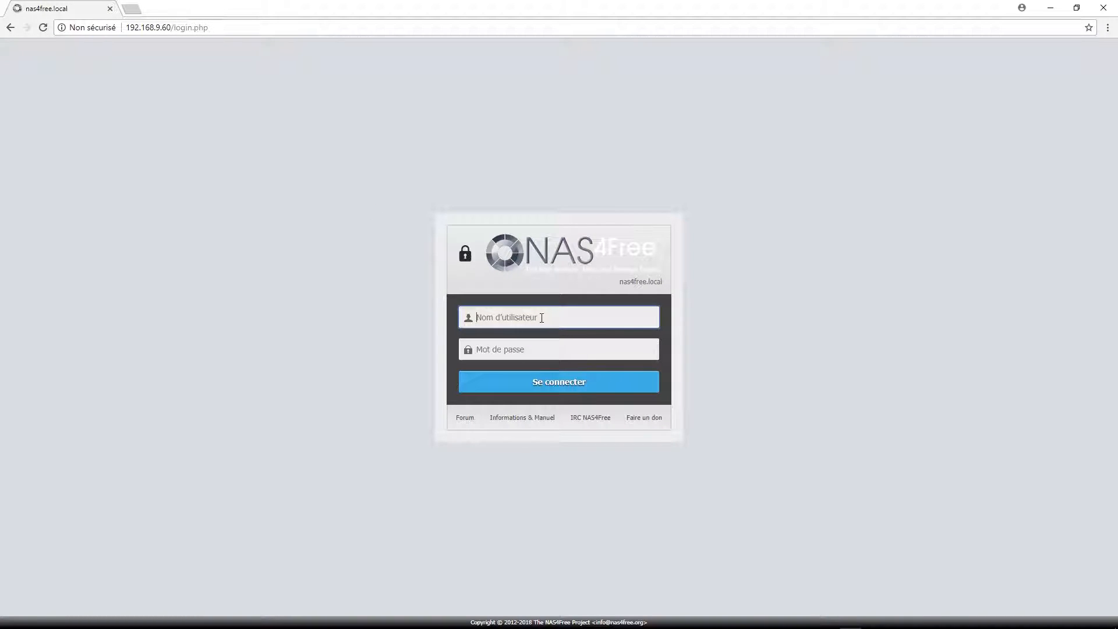
Log in to the WebGUI as admin with the account password, declining to save it.
text(admin)
key(Tab)
text(nas4)
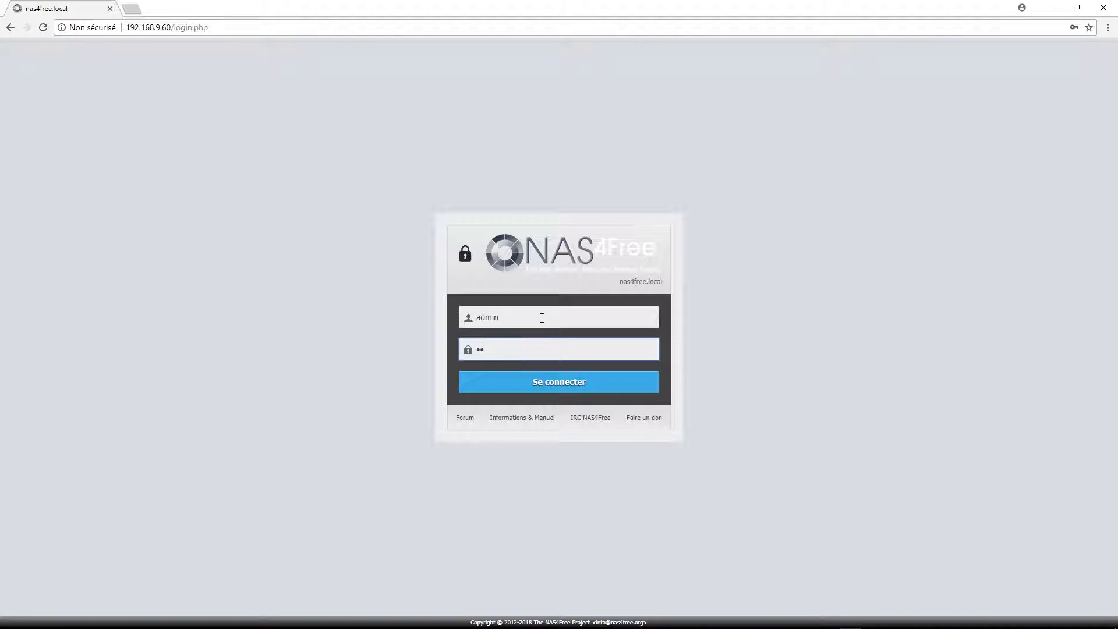
text(free)
key(Return)
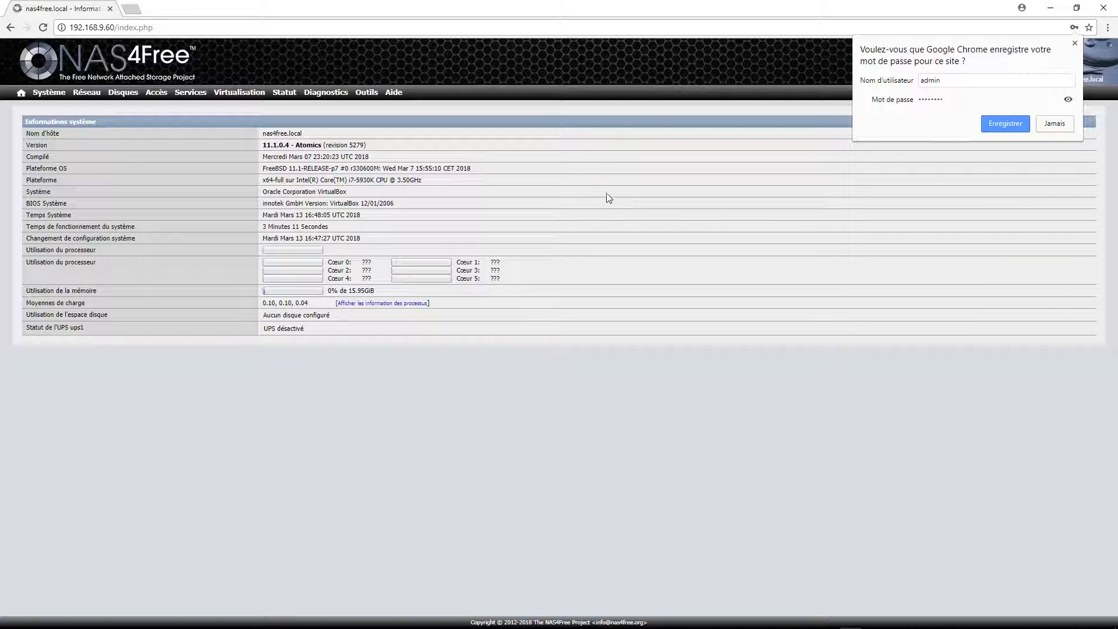
click(1074, 43)
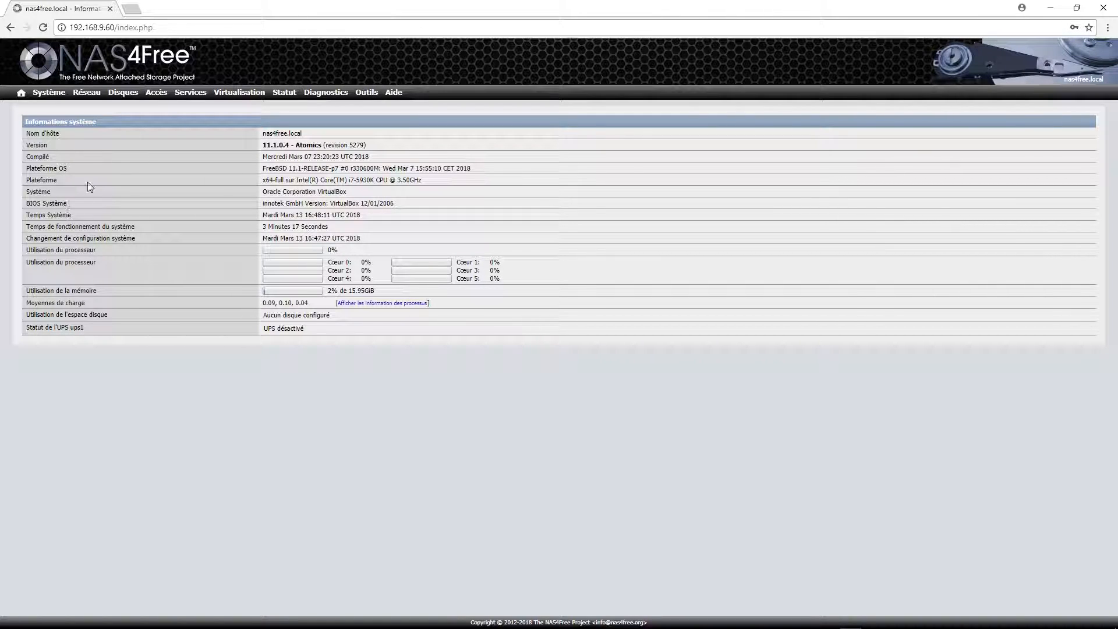
On the Système > Général page, set the interface language to français.
mouse_move(49, 92)
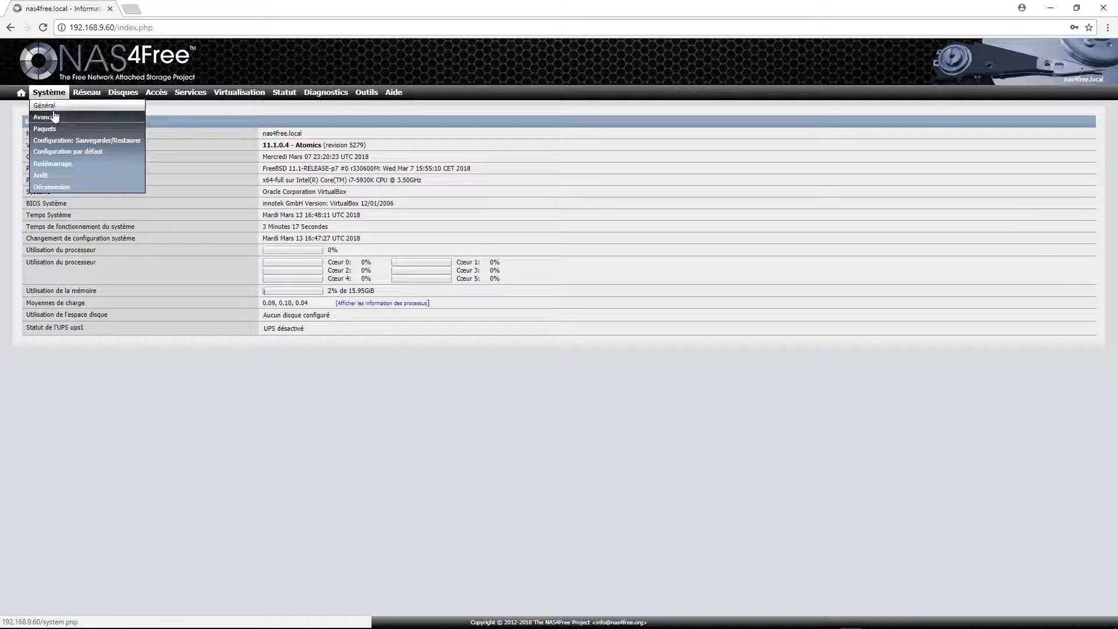
click(46, 106)
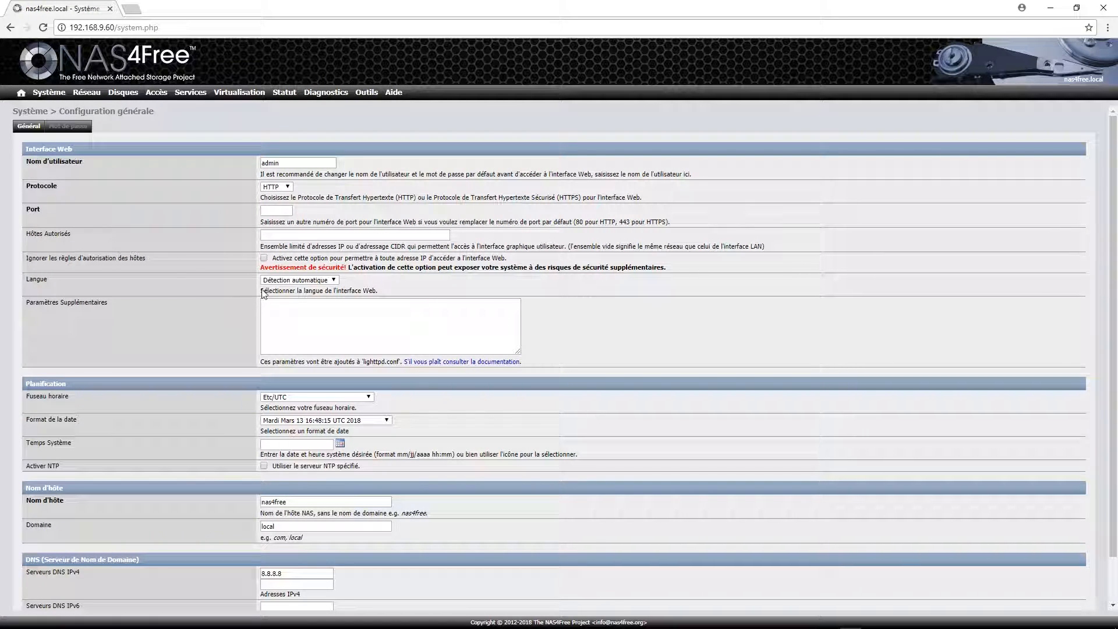
drag(297, 291, 368, 291)
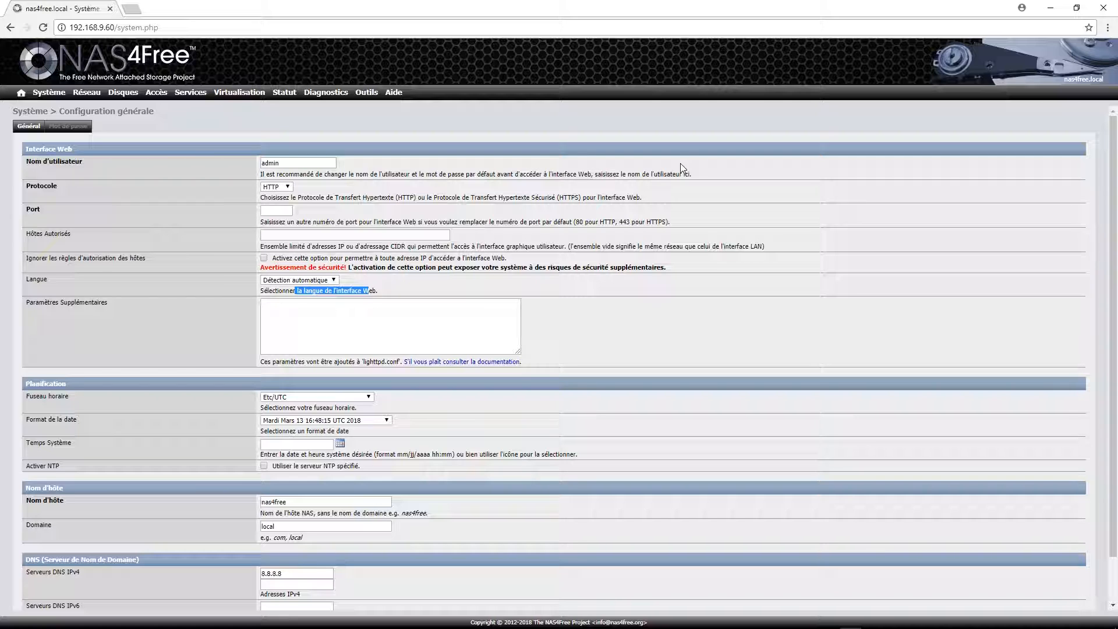
click(328, 281)
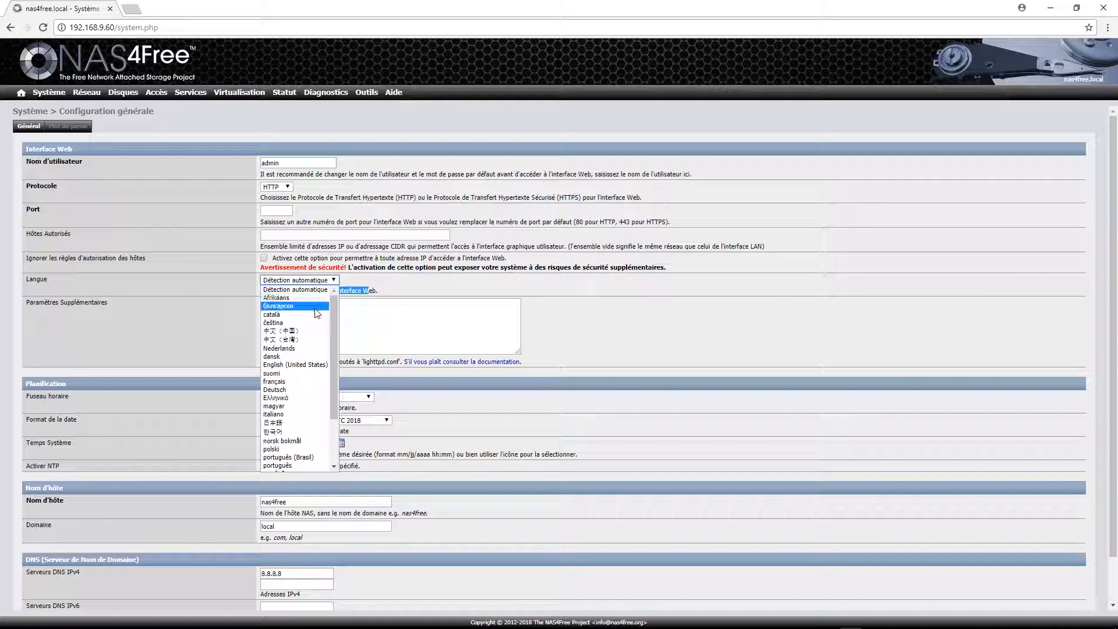
click(296, 381)
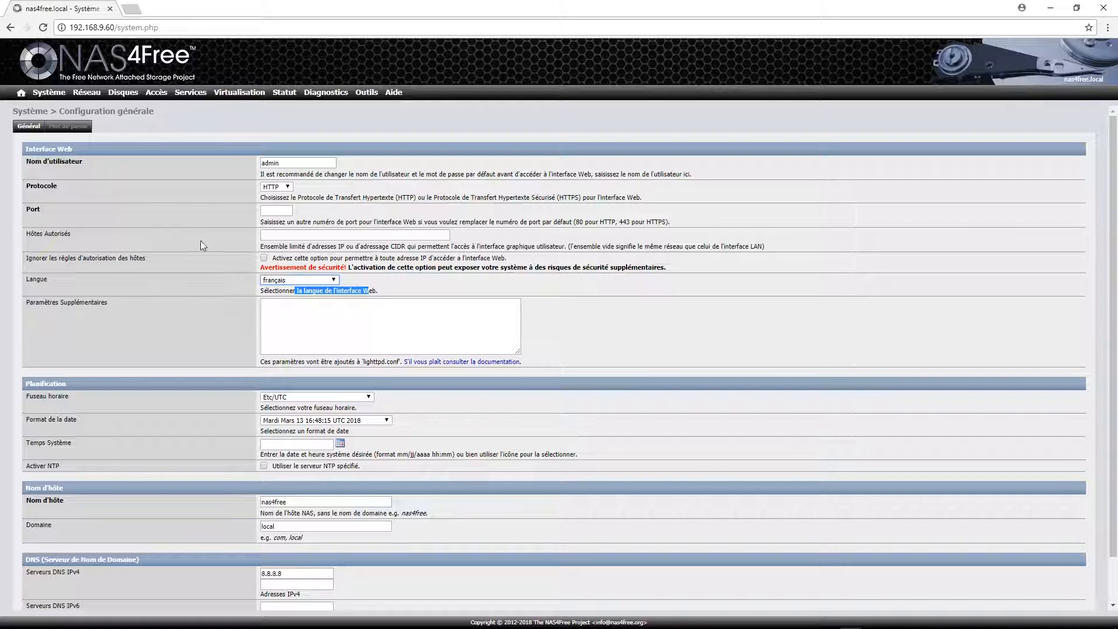
Replace the default admin user name with a new user name.
click(260, 162)
double_click(260, 162)
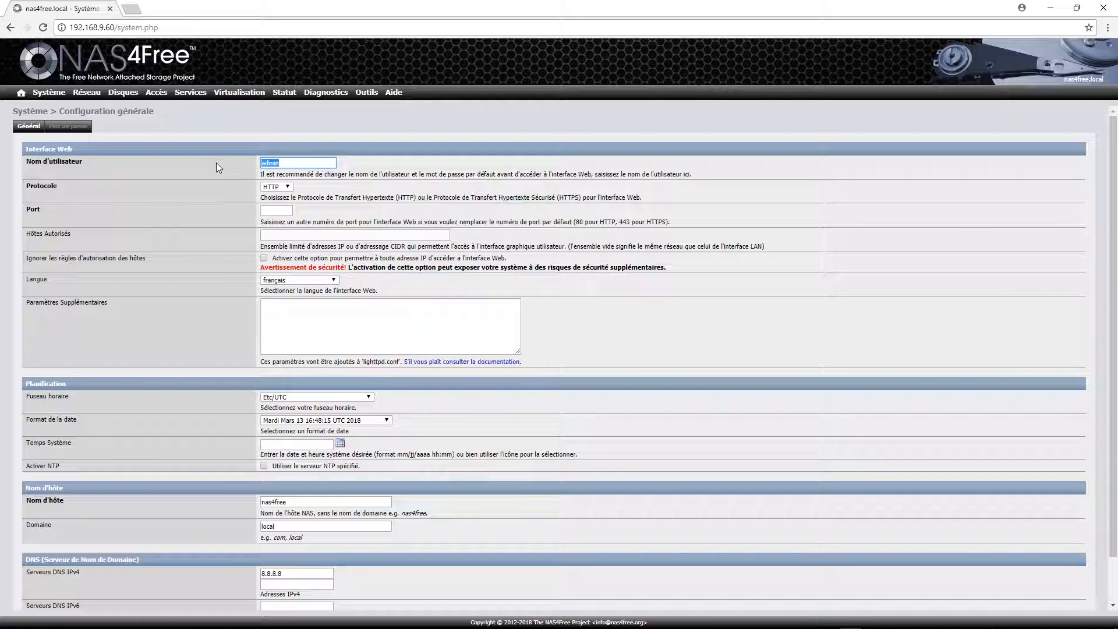
text(Ki)
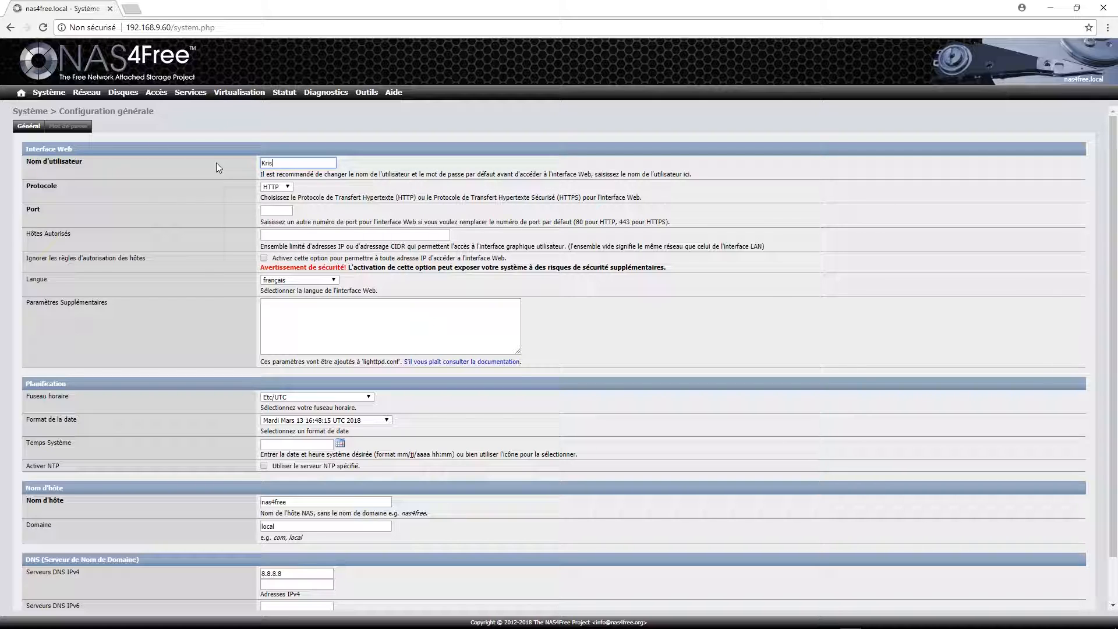
Switch the web interface protocol to HTTPS and check the certificate and private key fields.
click(276, 186)
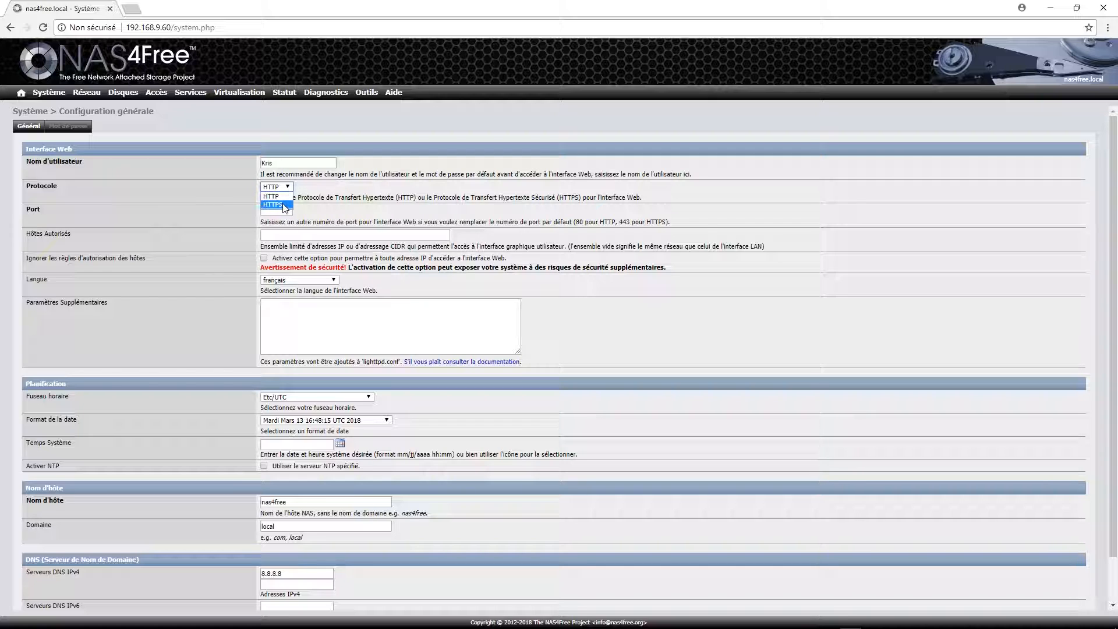
click(285, 204)
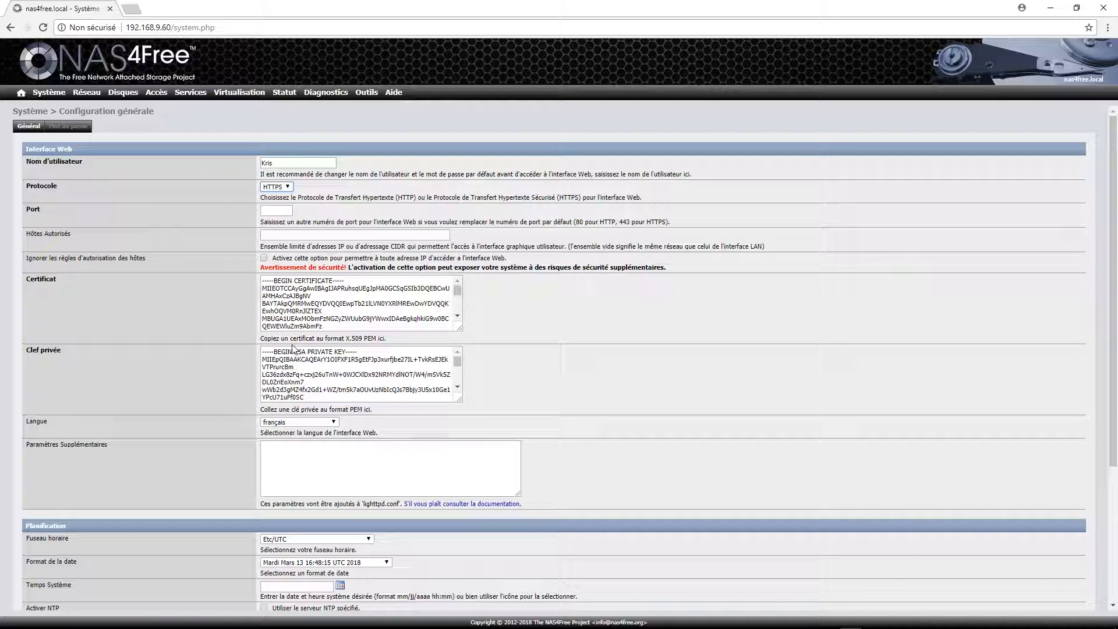
click(296, 302)
click(299, 374)
click(387, 296)
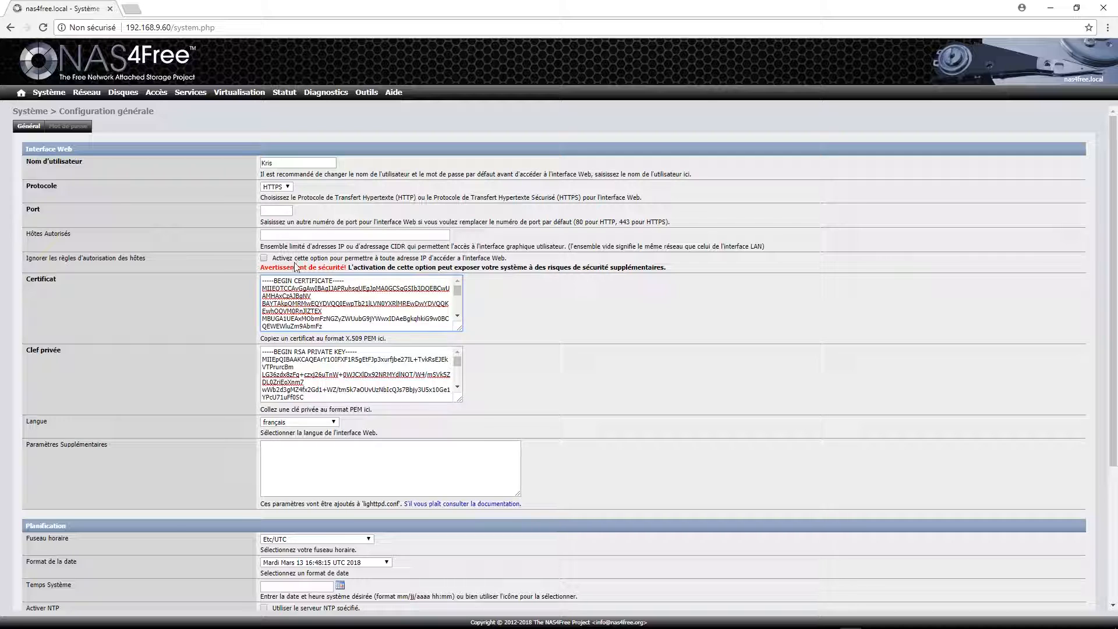
Set time zone Europe/Paris and date format 'Mardi 13 Mars 2018 16:48:15'.
scroll(522, 367, down, 2)
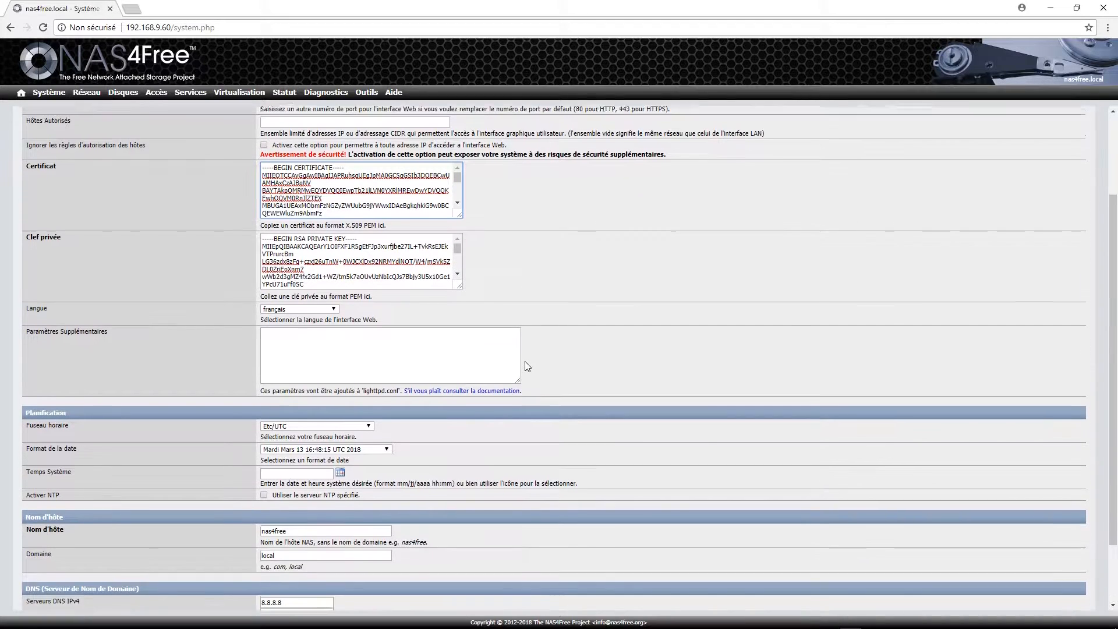
scroll(640, 268, down, 2)
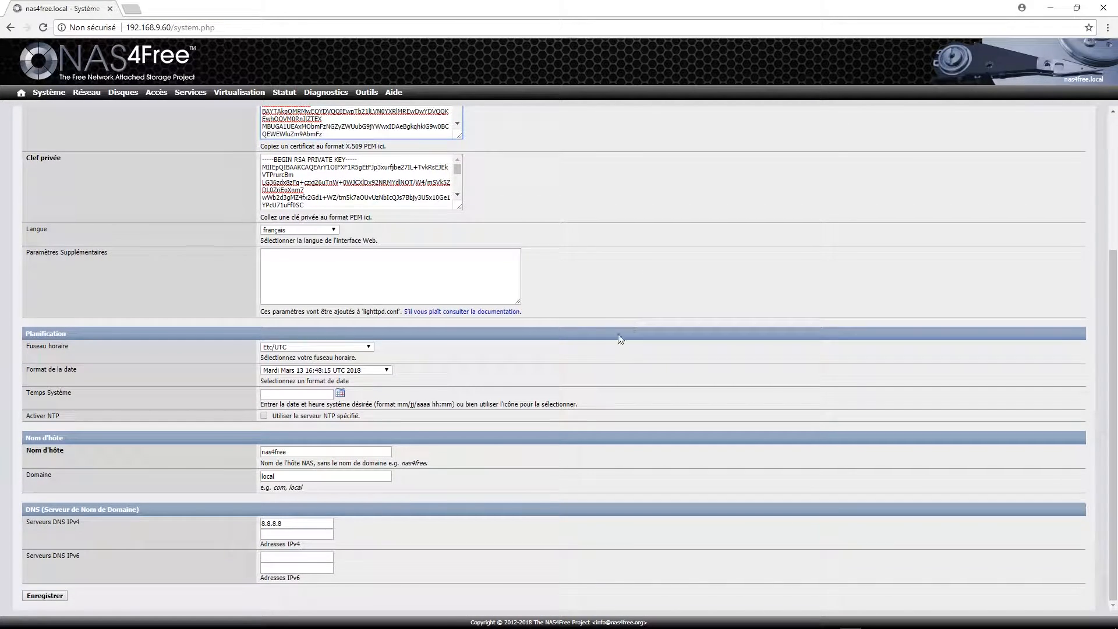
click(370, 347)
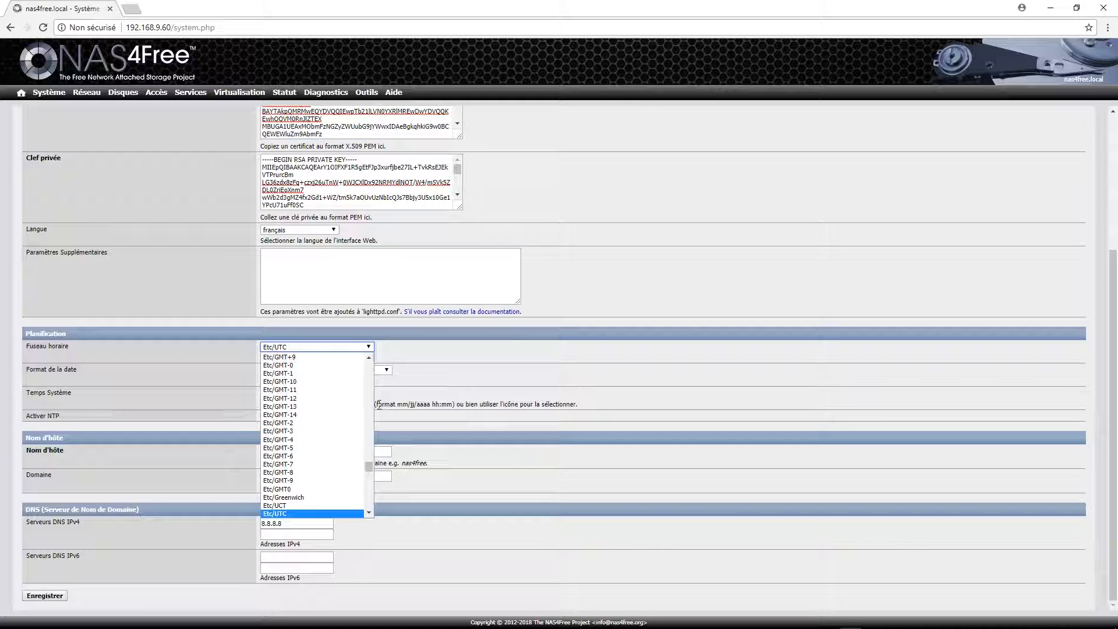
scroll(359, 437, down, 5)
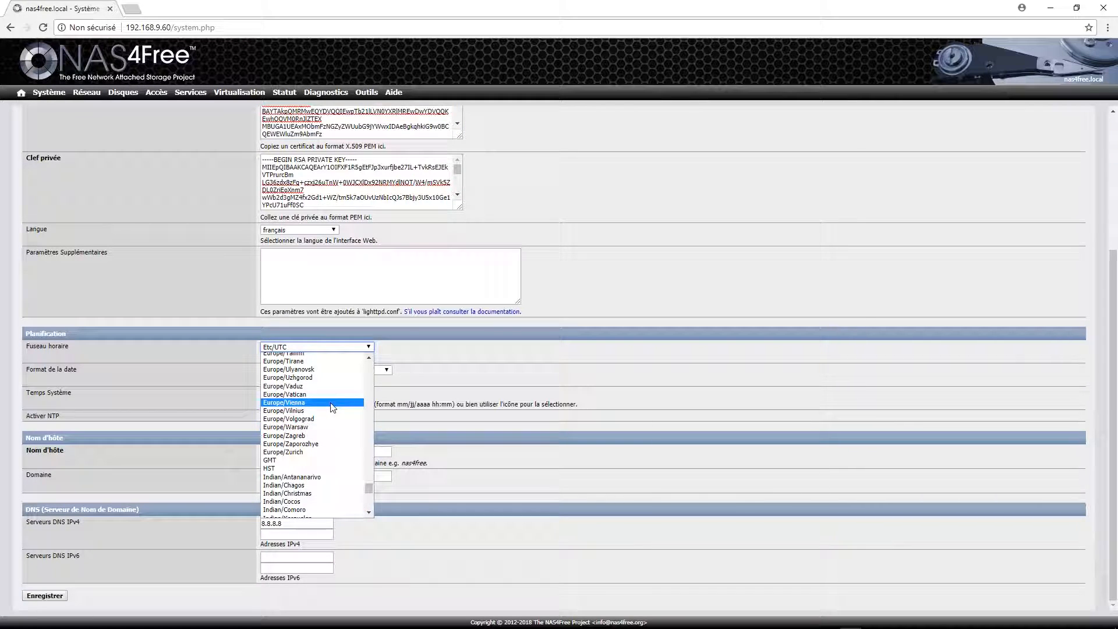
scroll(332, 415, up, 5)
scroll(314, 387, up, 5)
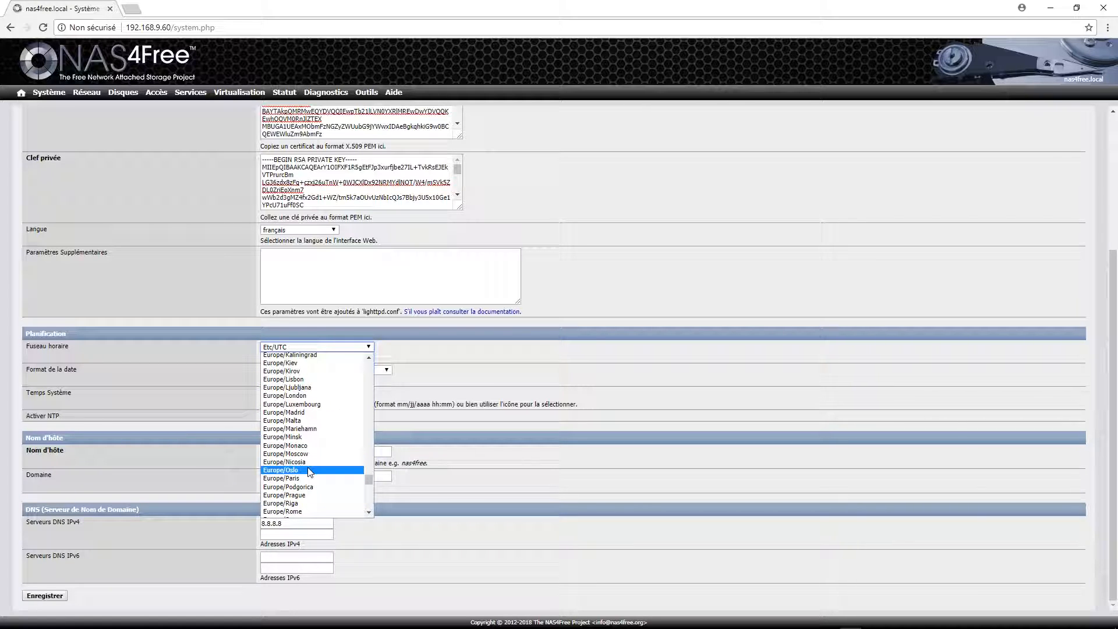
click(304, 477)
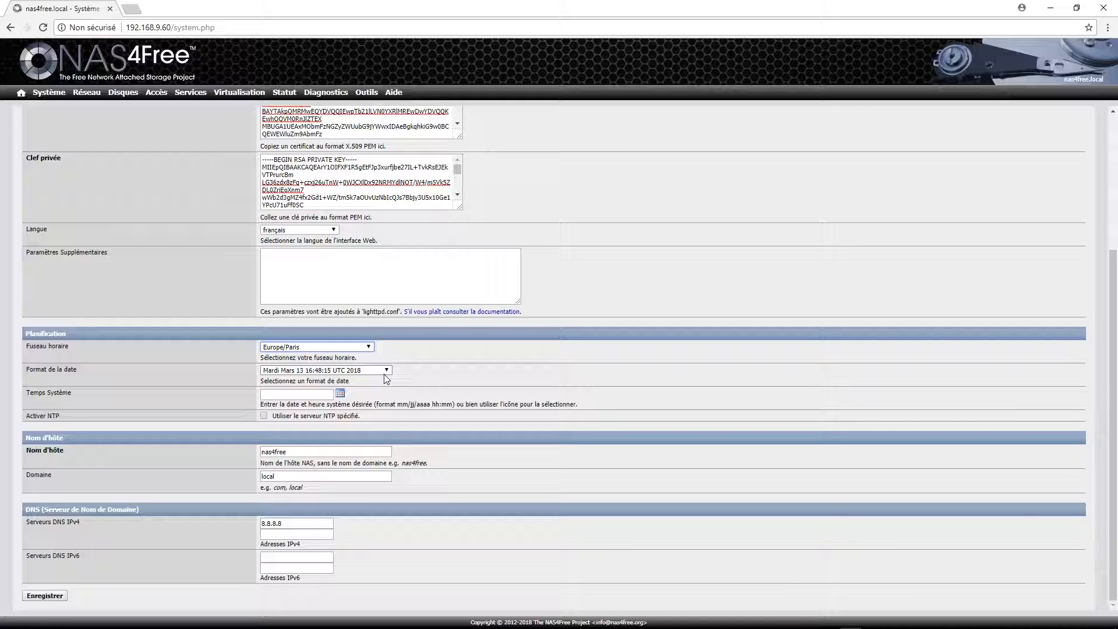
click(387, 370)
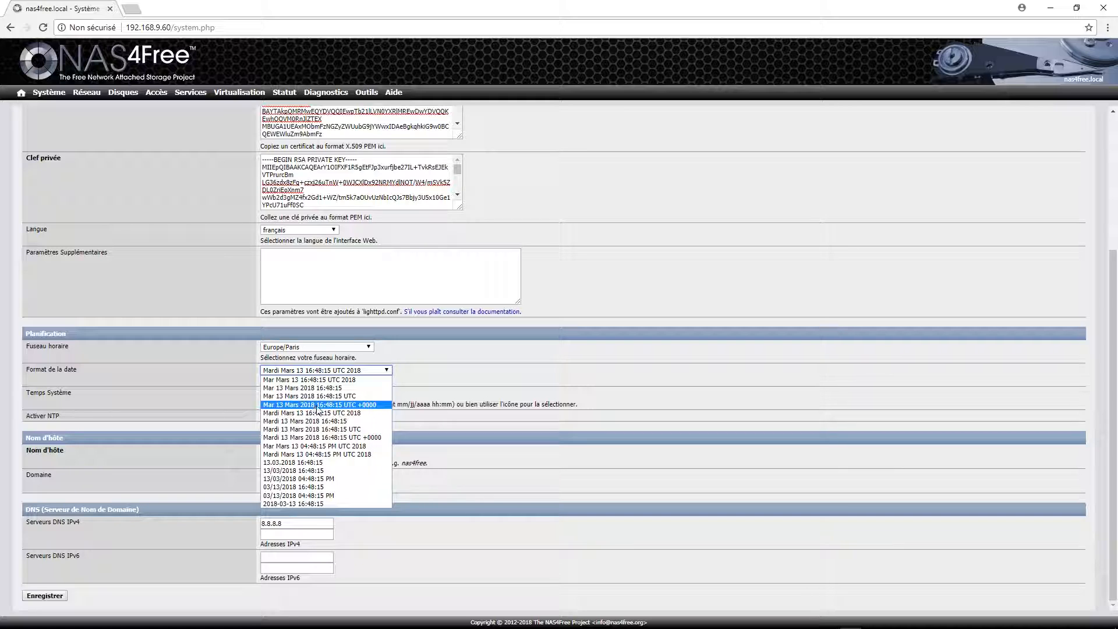
click(344, 423)
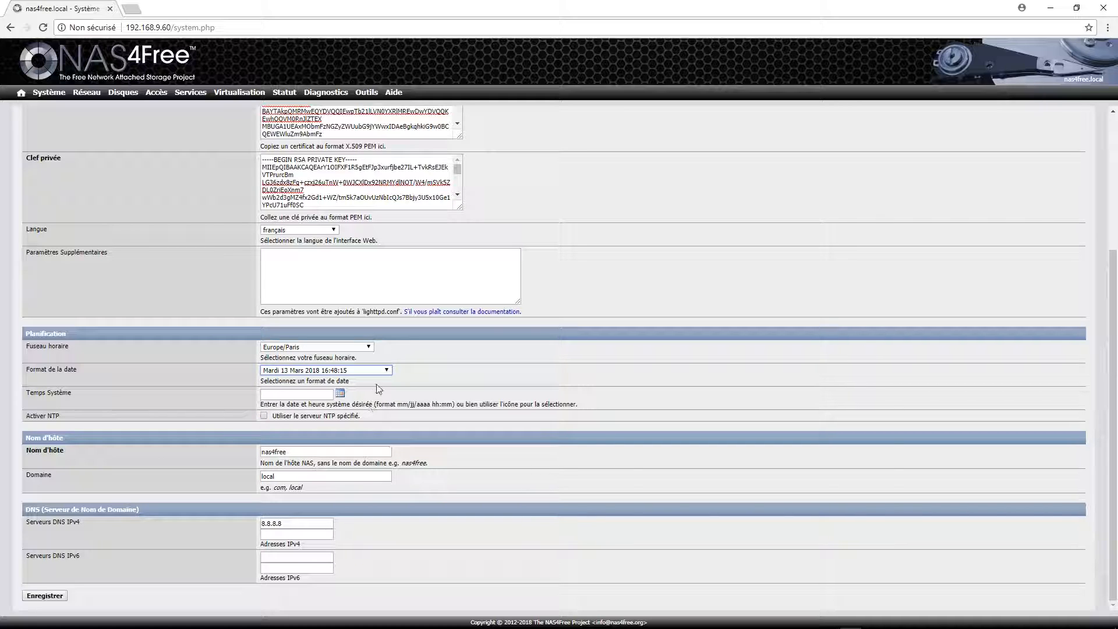
Enable NTP with server pool.ntp.org and copy the server address for a web lookup.
click(264, 416)
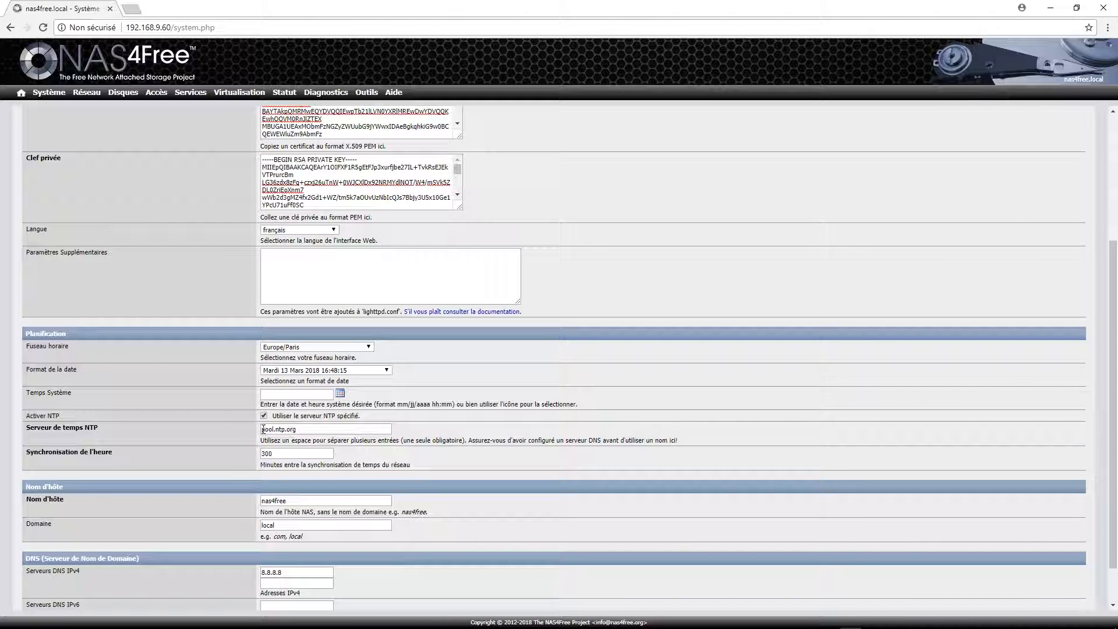
drag(310, 430, 252, 427)
key(ctrl+c)
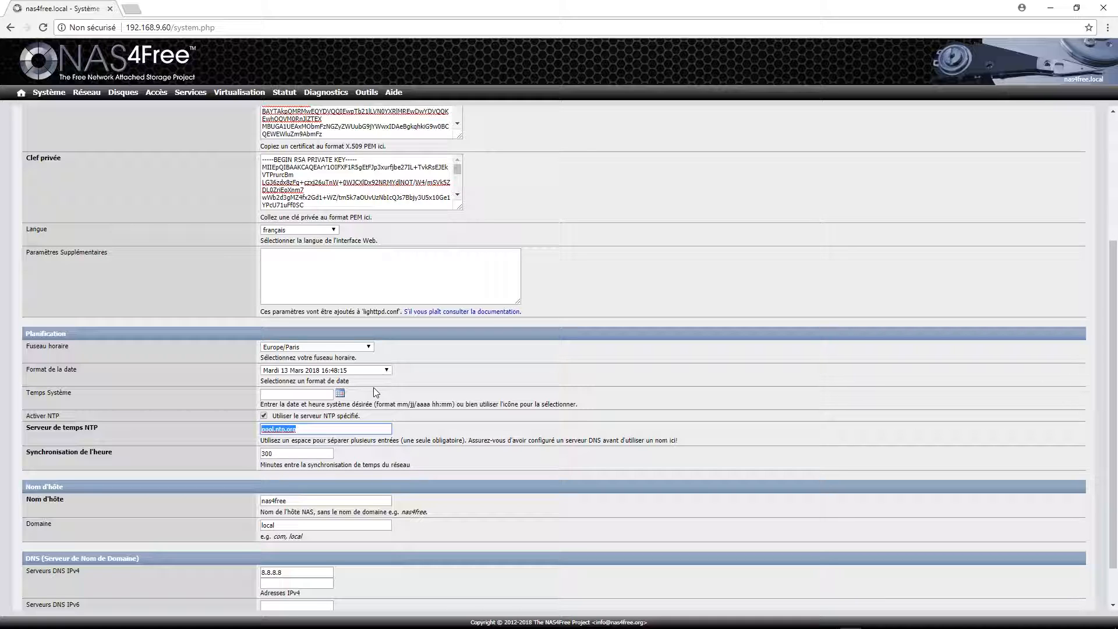
click(130, 8)
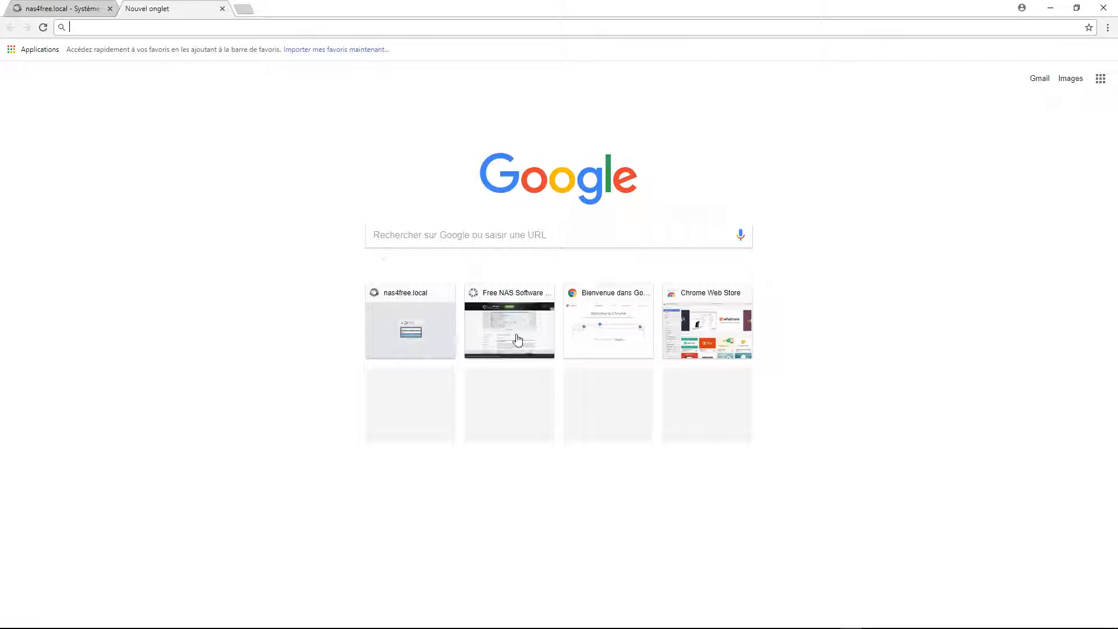
Search google.fr for pool.ntp.org and open the project's website.
click(511, 233)
key(ctrl+v)
key(Return)
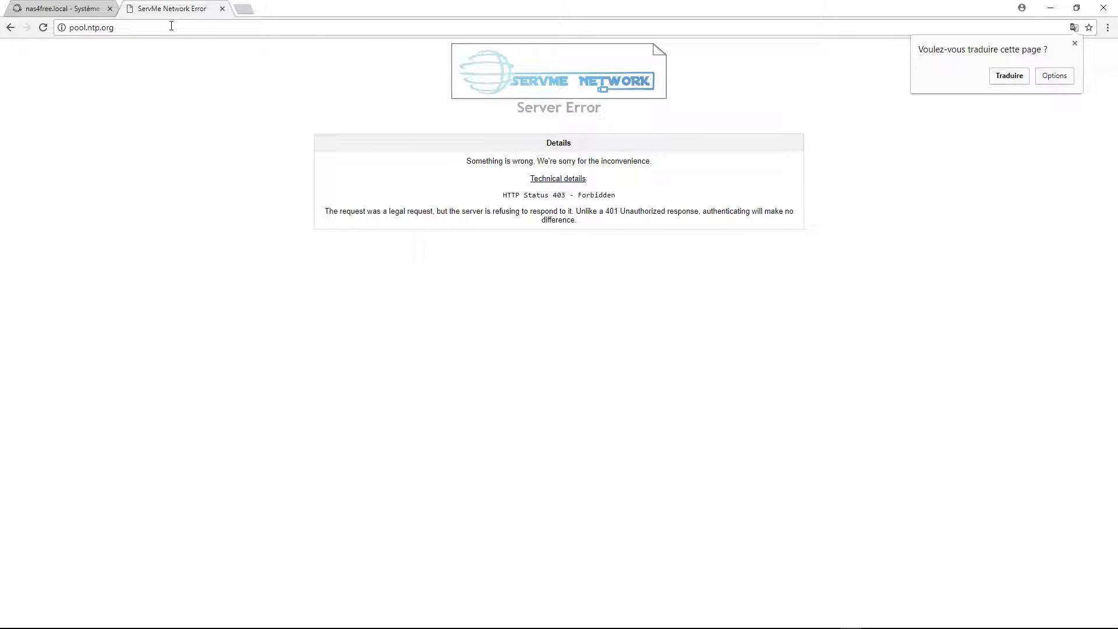
click(194, 31)
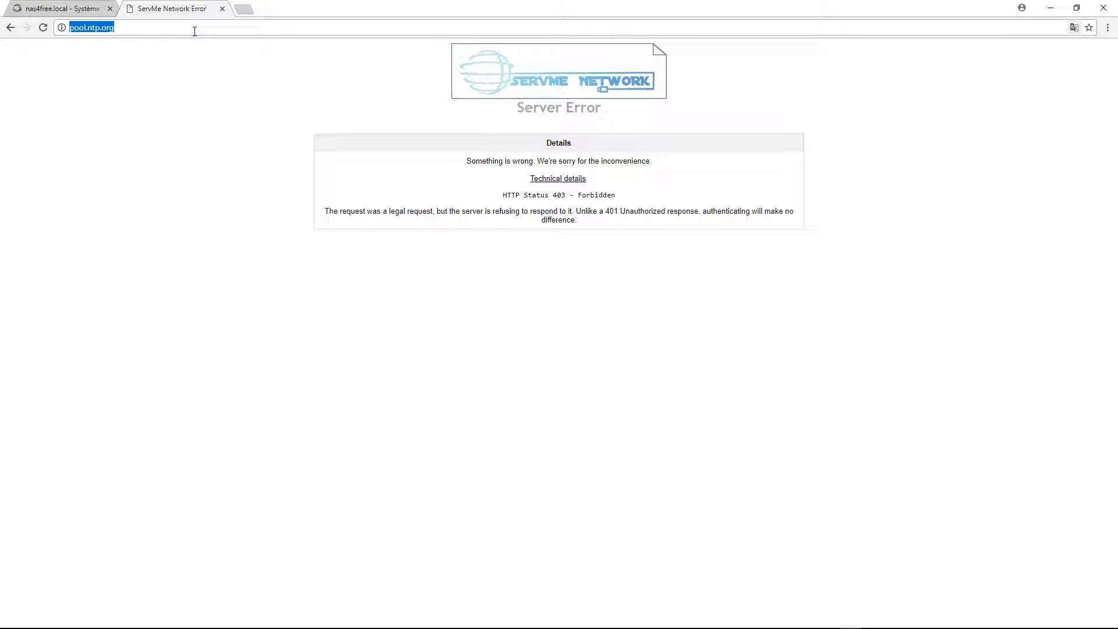
text(google.fr)
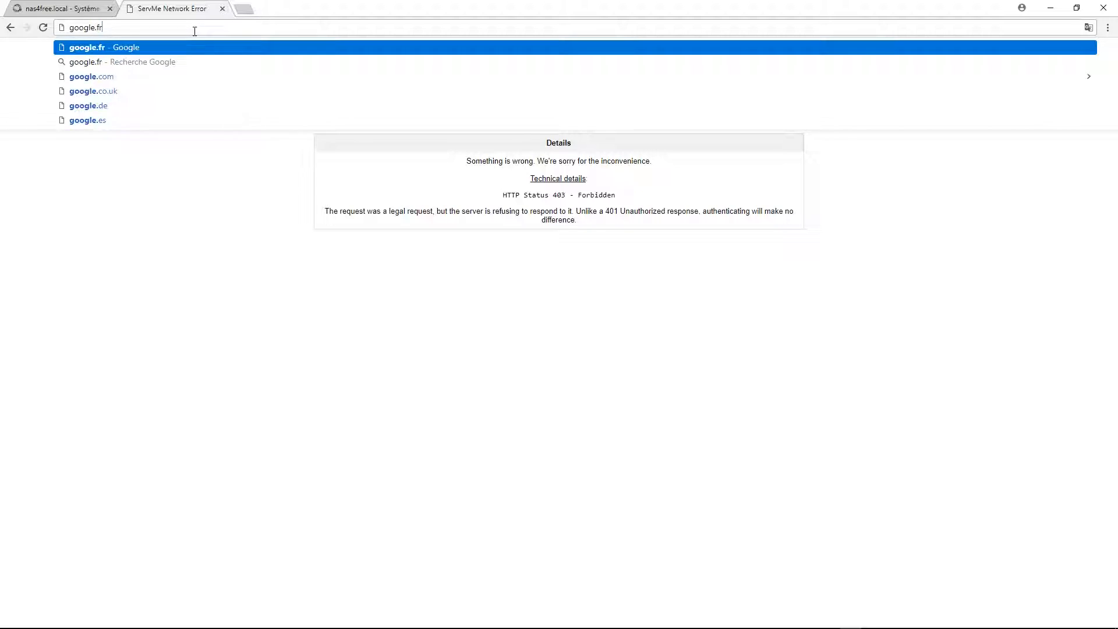
key(Return)
key(ctrl+v)
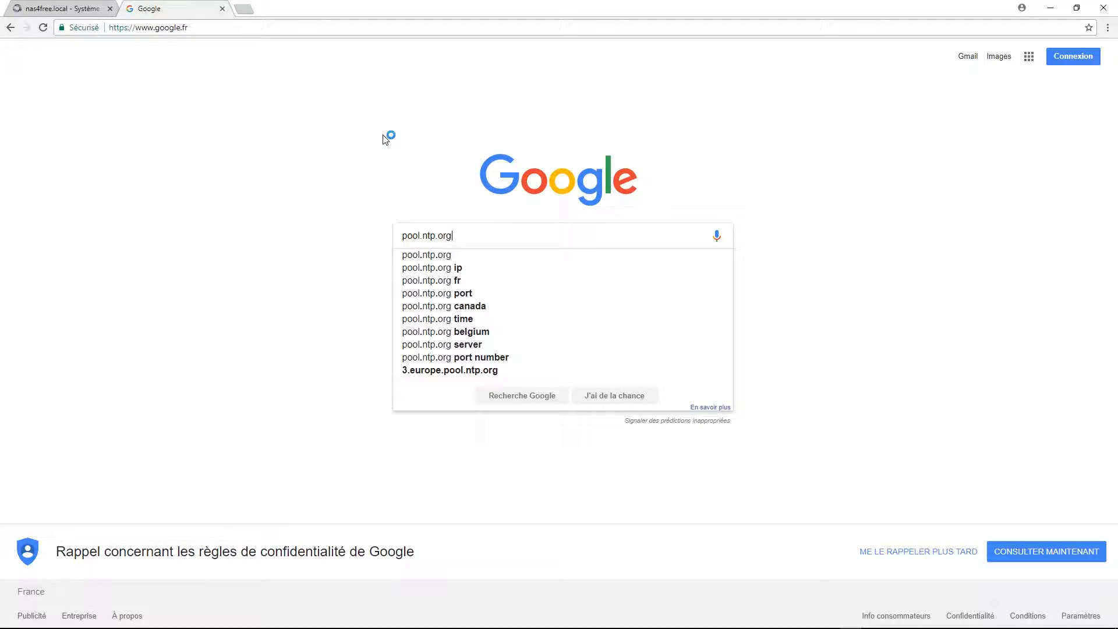
key(Return)
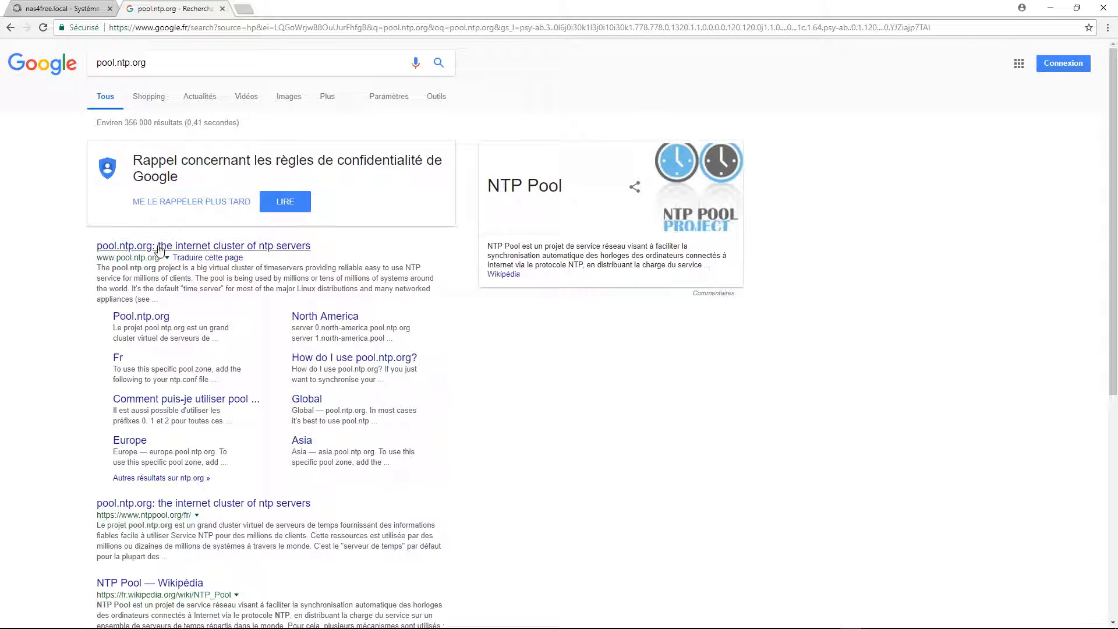
click(159, 247)
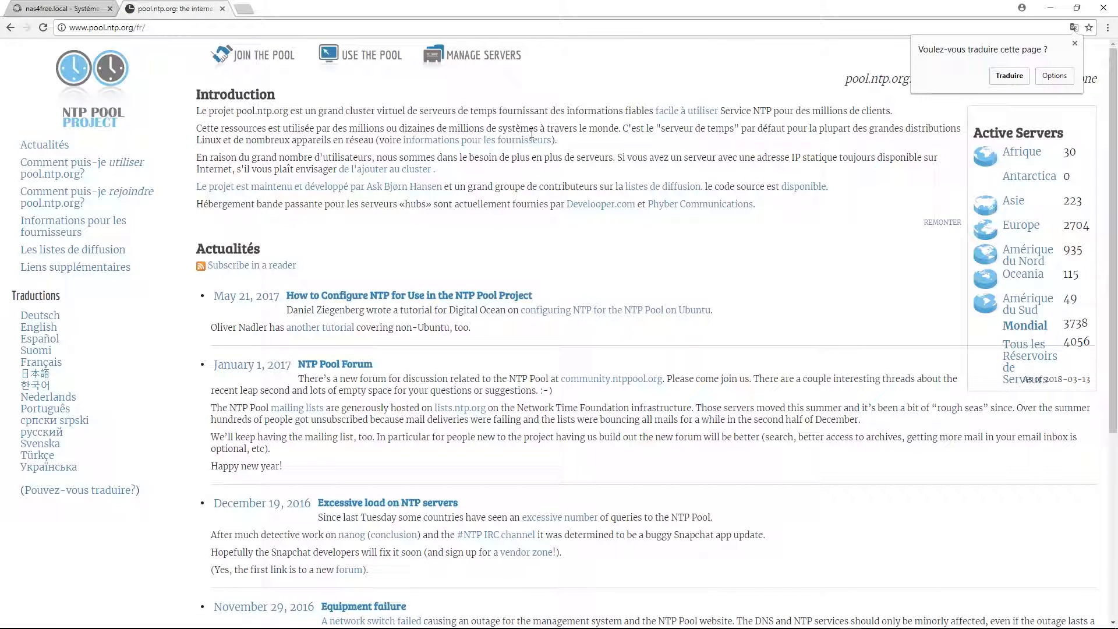
Highlight the pool.ntp.org introduction text, then close the NTP Pool tab.
drag(345, 128, 589, 128)
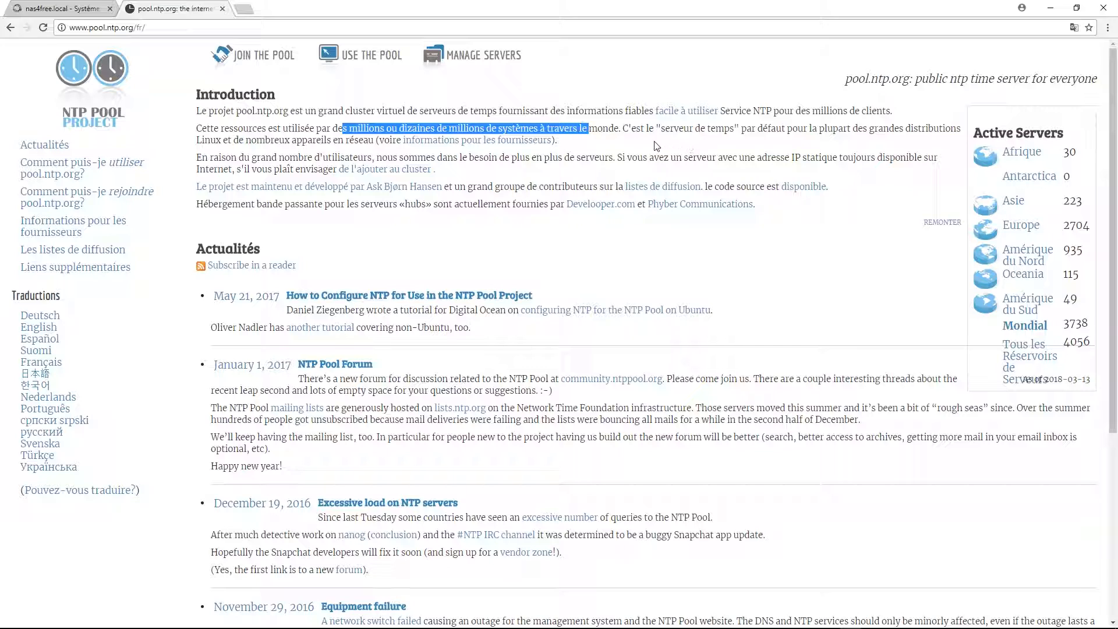
drag(660, 128, 215, 47)
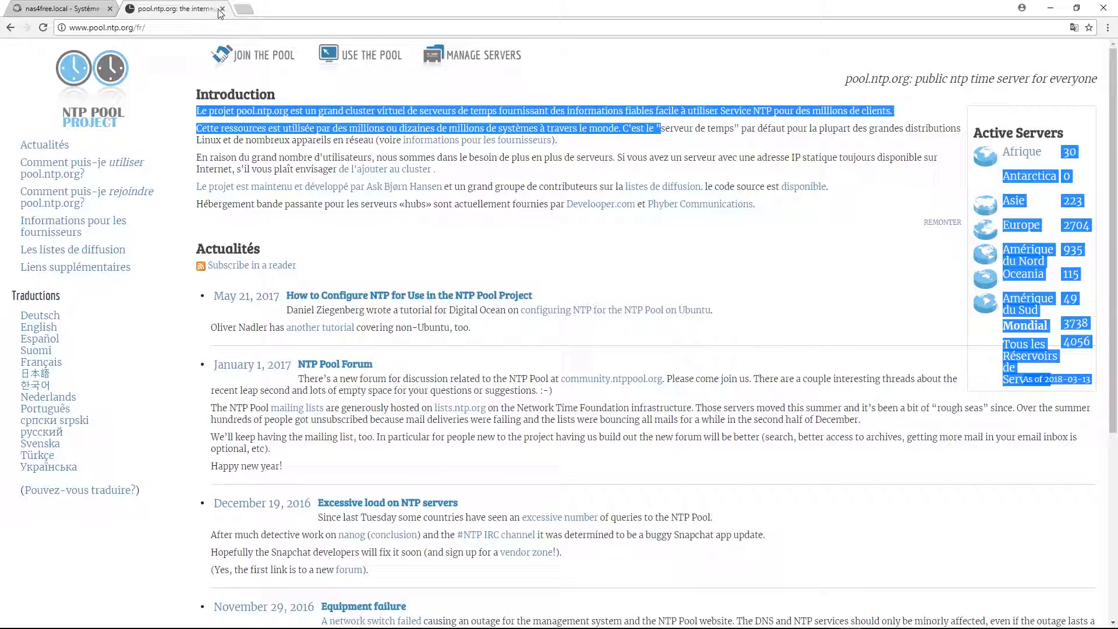
click(222, 9)
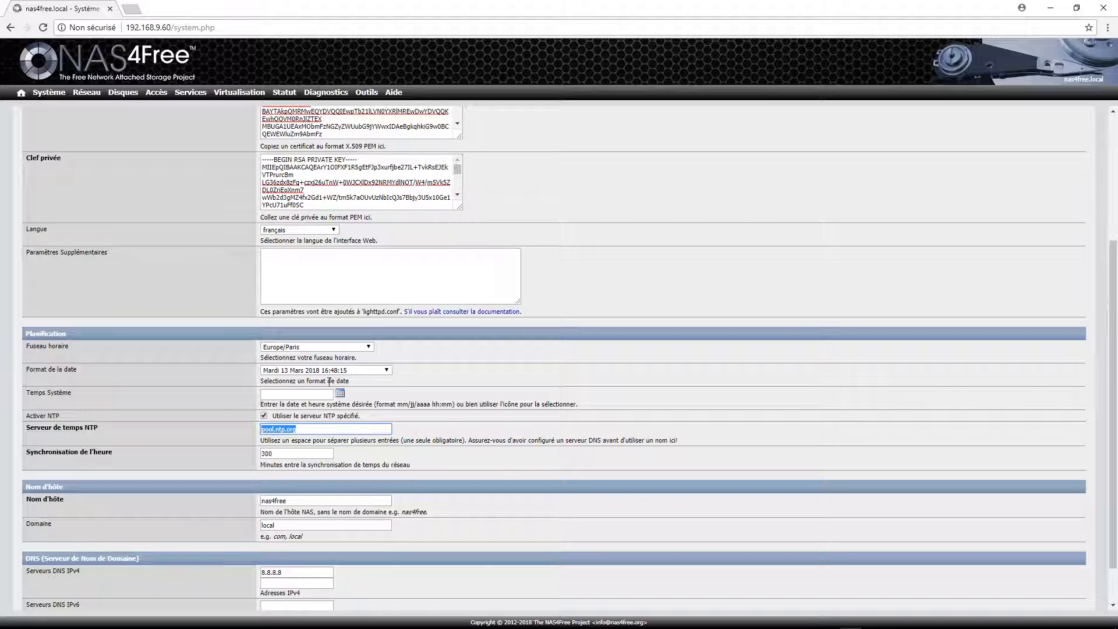
Add 8.8.4.4 as the second IPv4 DNS server and save the general settings.
scroll(460, 336, down, 1)
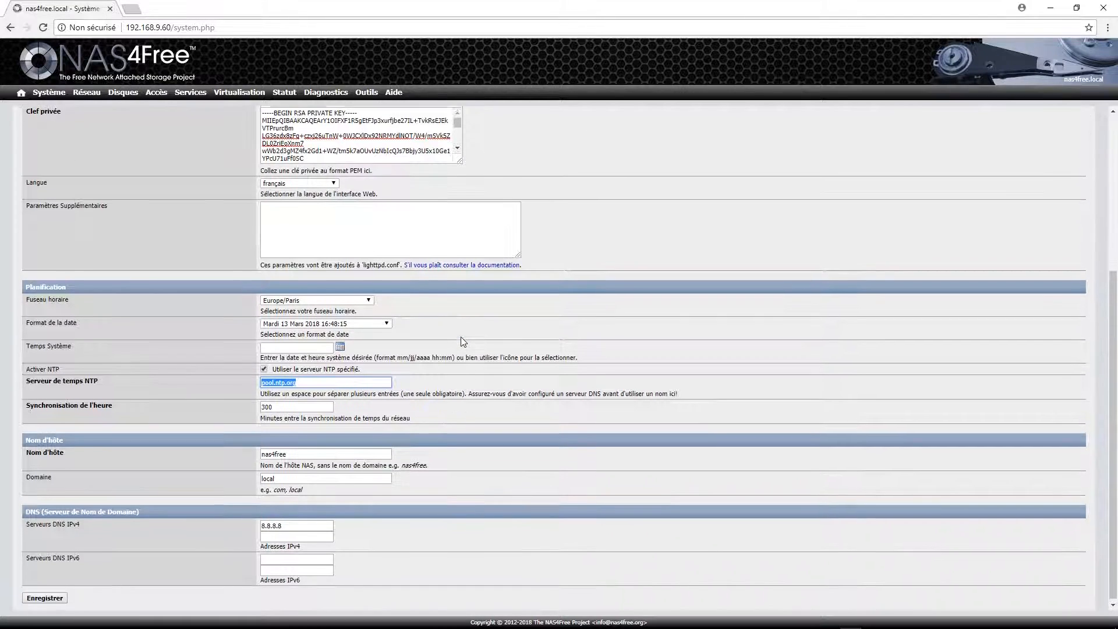
click(275, 535)
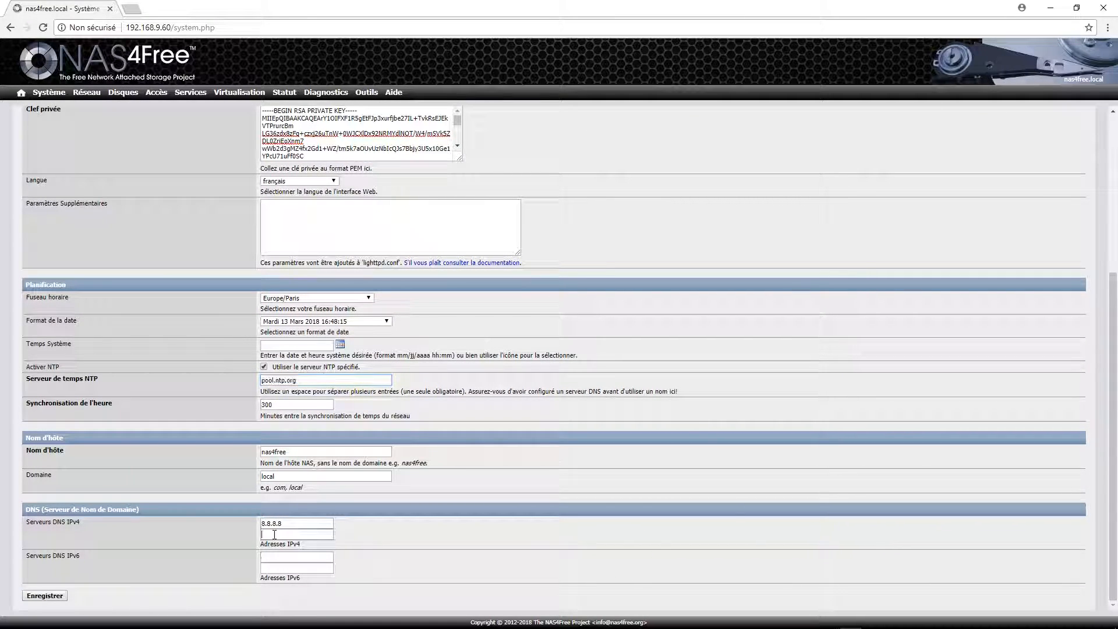
text(8.8.4.4)
click(45, 595)
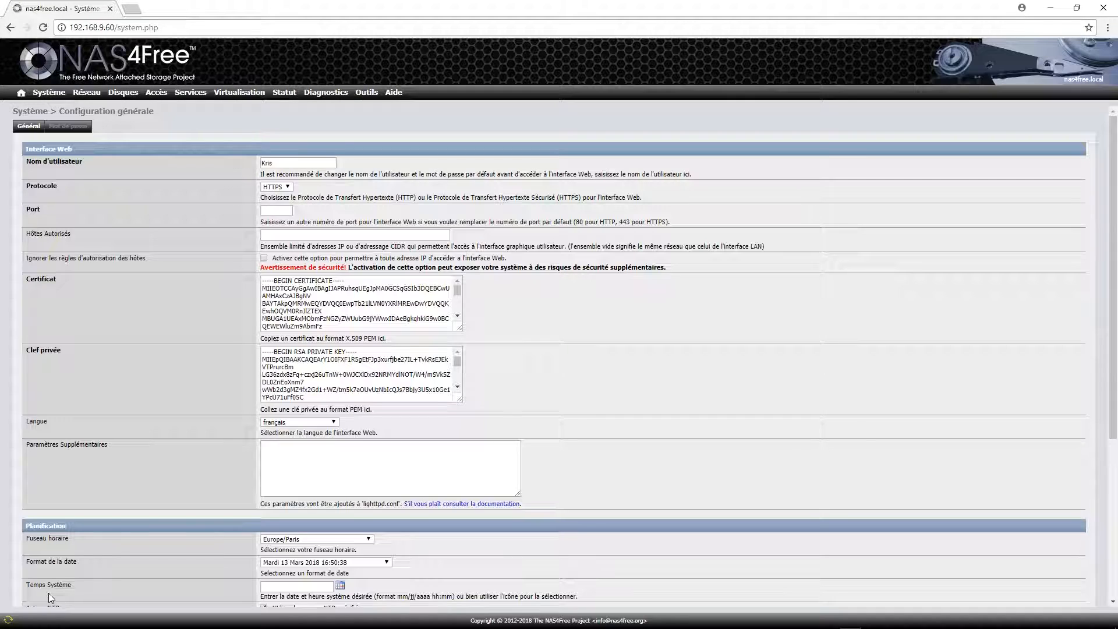
Replace the nas4free host name with a new name and save the general settings.
scroll(509, 263, down, 3)
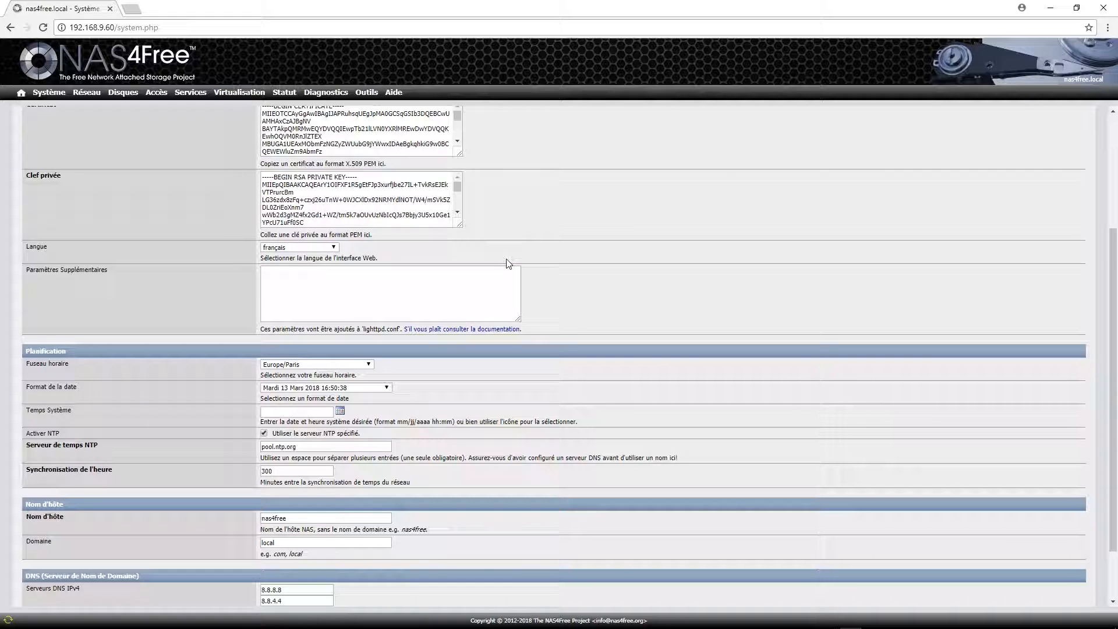
scroll(384, 392, down, 2)
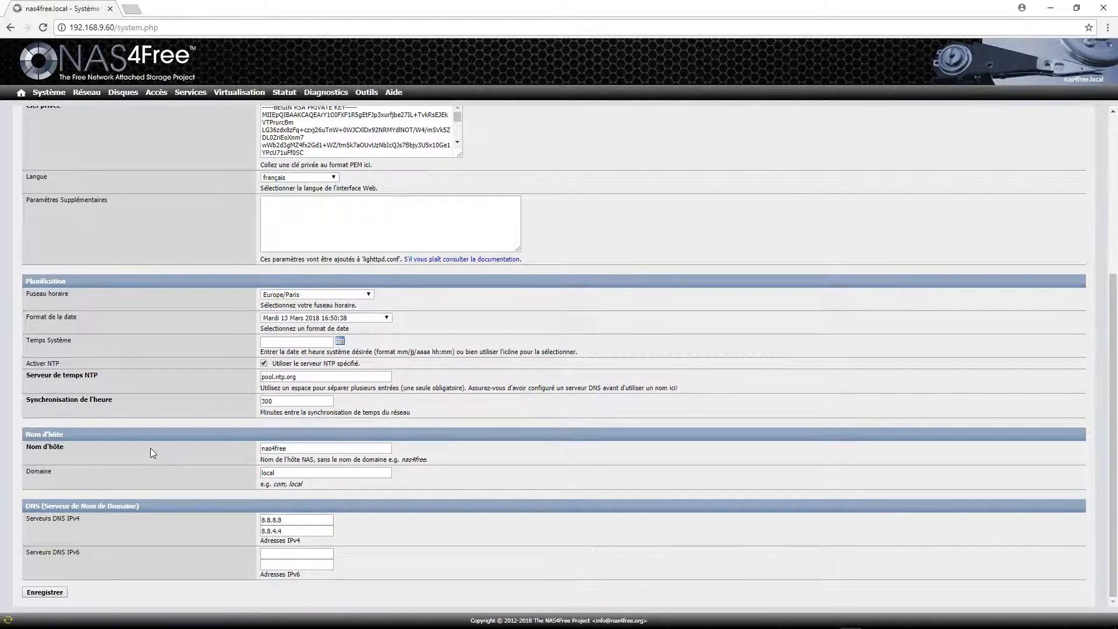
double_click(296, 452)
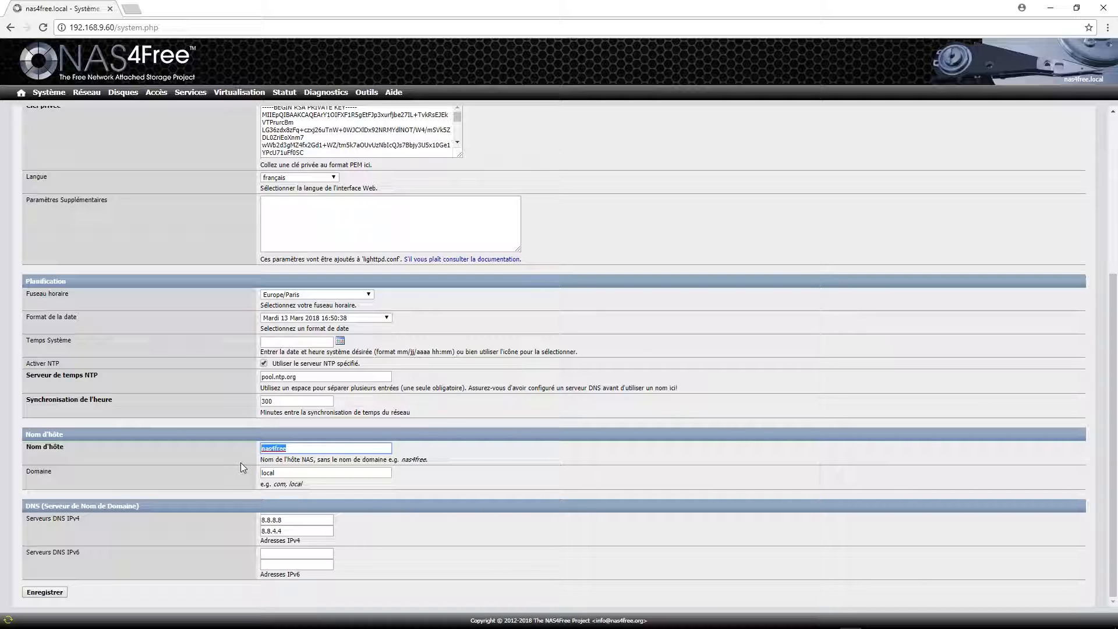
text(Serveur)
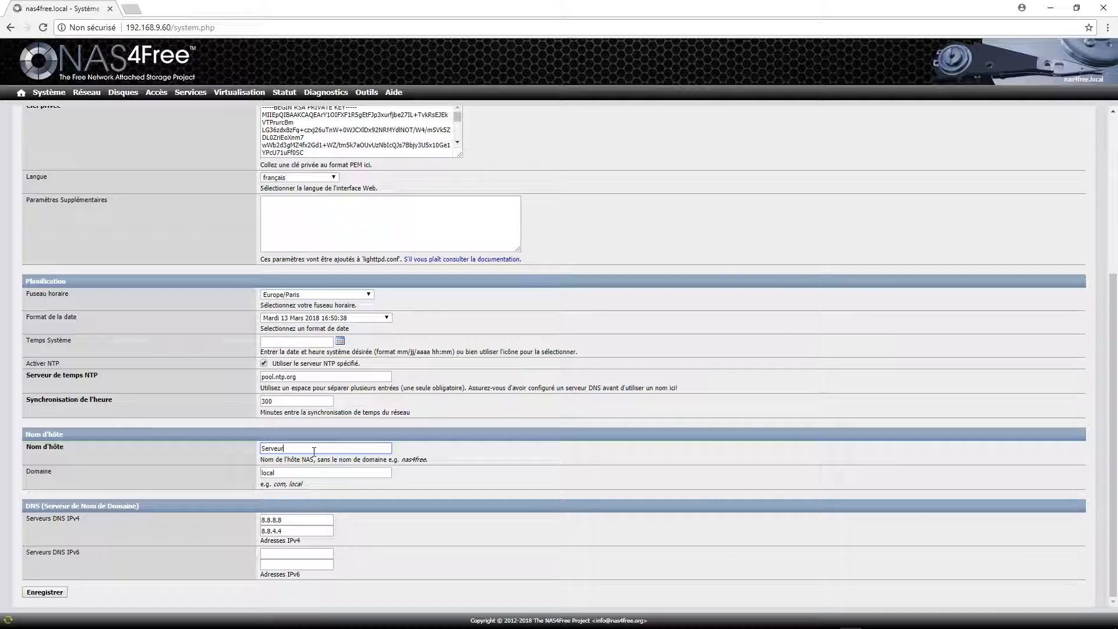
key(BackSpace)
key(BackSpace)
text(Kris)
click(49, 592)
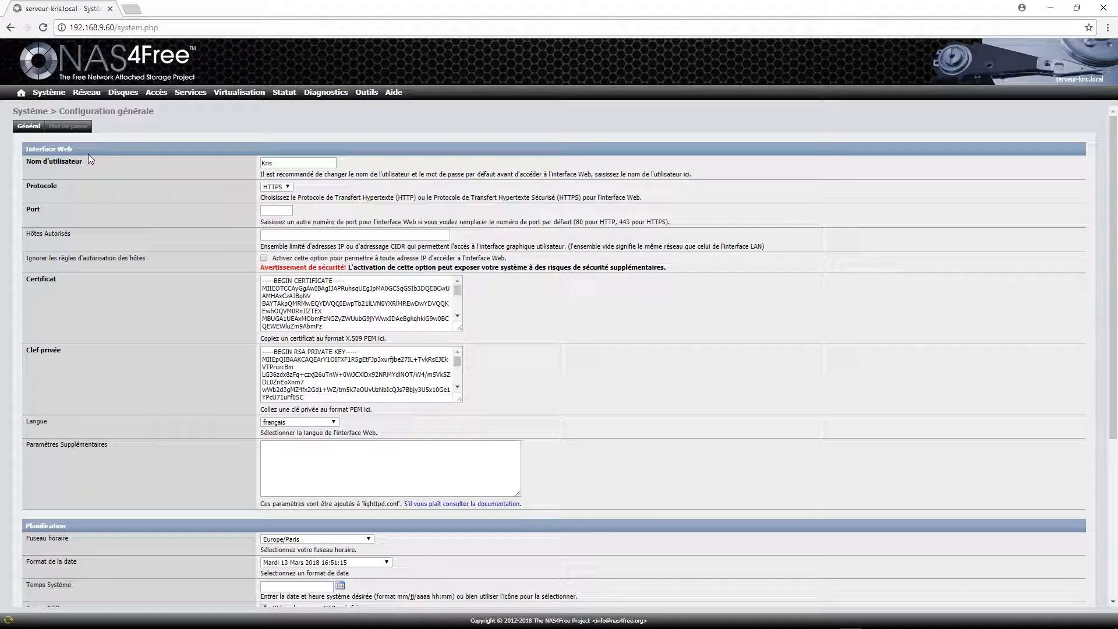
click(68, 126)
Enter the current password and a confirmed new password, submit, and dismiss Chrome's save prompt.
click(287, 199)
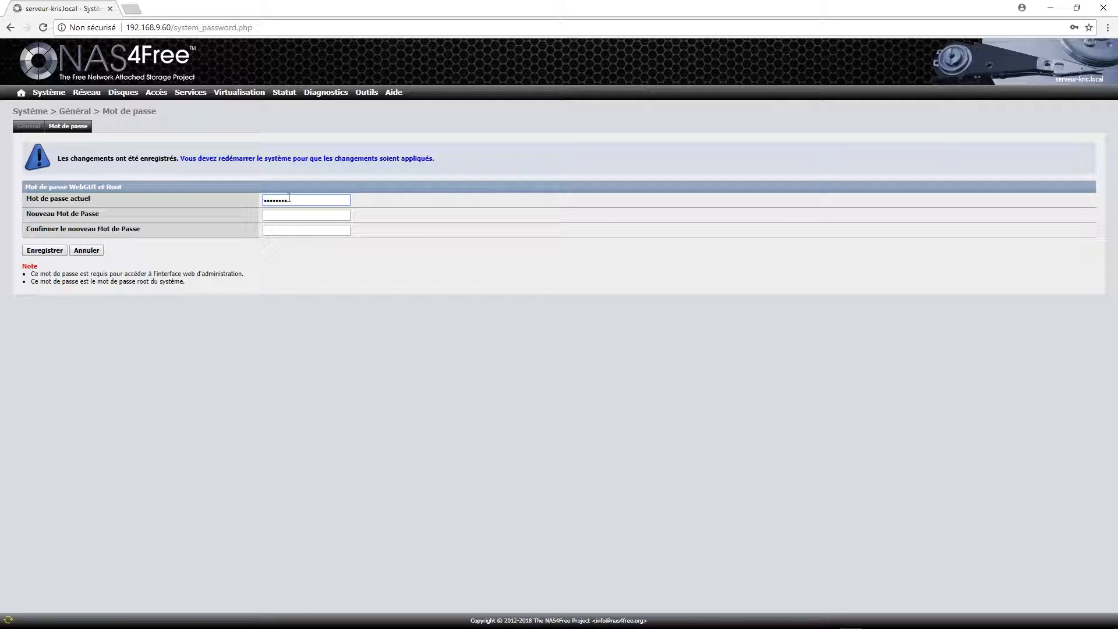
click(283, 215)
text(********)
key(Tab)
text(*****)
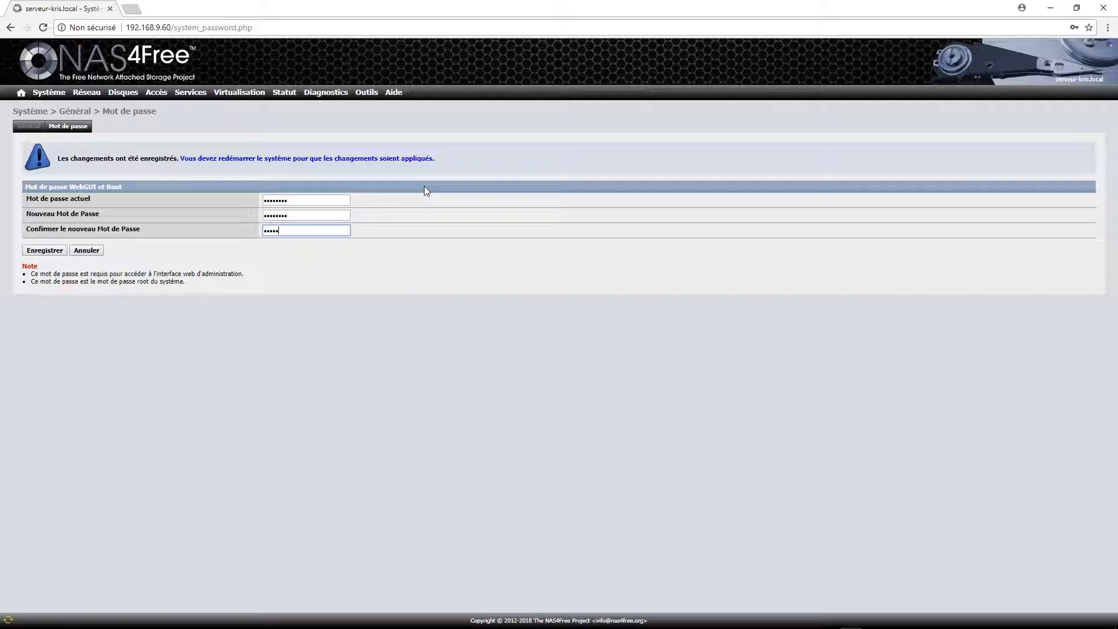
key(BackSpace)
key(BackSpace)
key(BackSpace)
key(BackSpace)
key(BackSpace)
text(************)
key(Return)
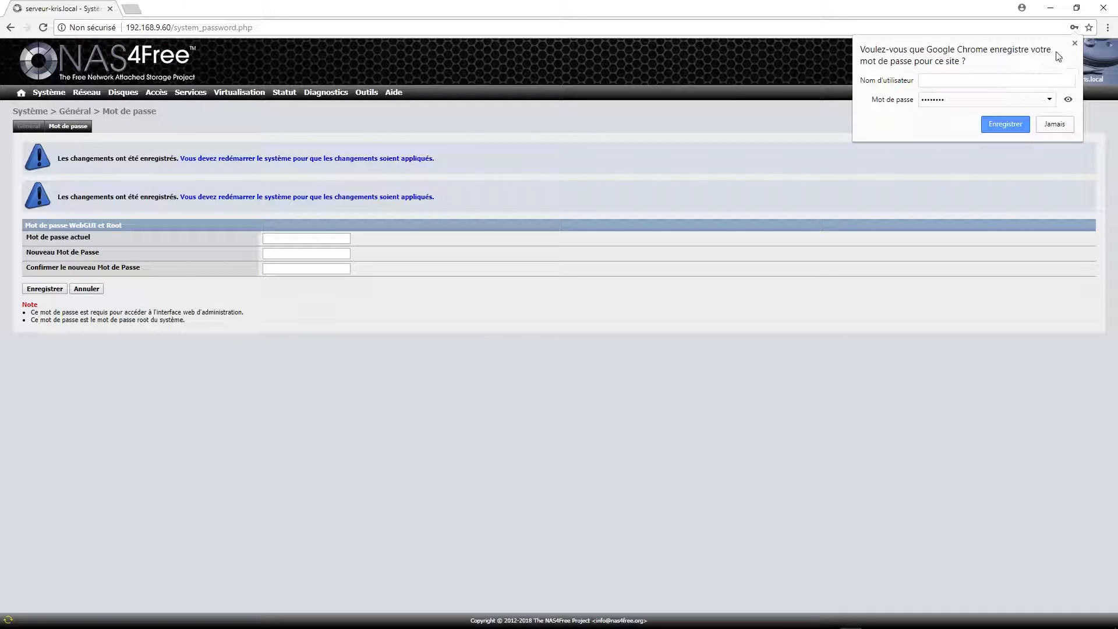
click(1075, 43)
Go to the Système > Avancé configuration page.
mouse_move(83, 94)
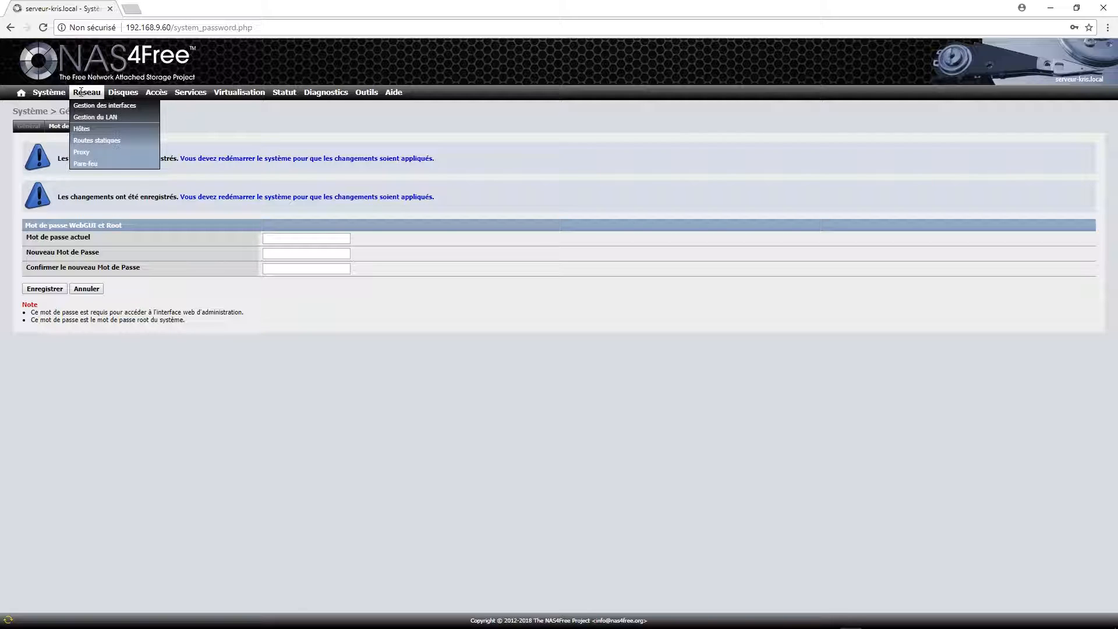
mouse_move(49, 93)
click(65, 117)
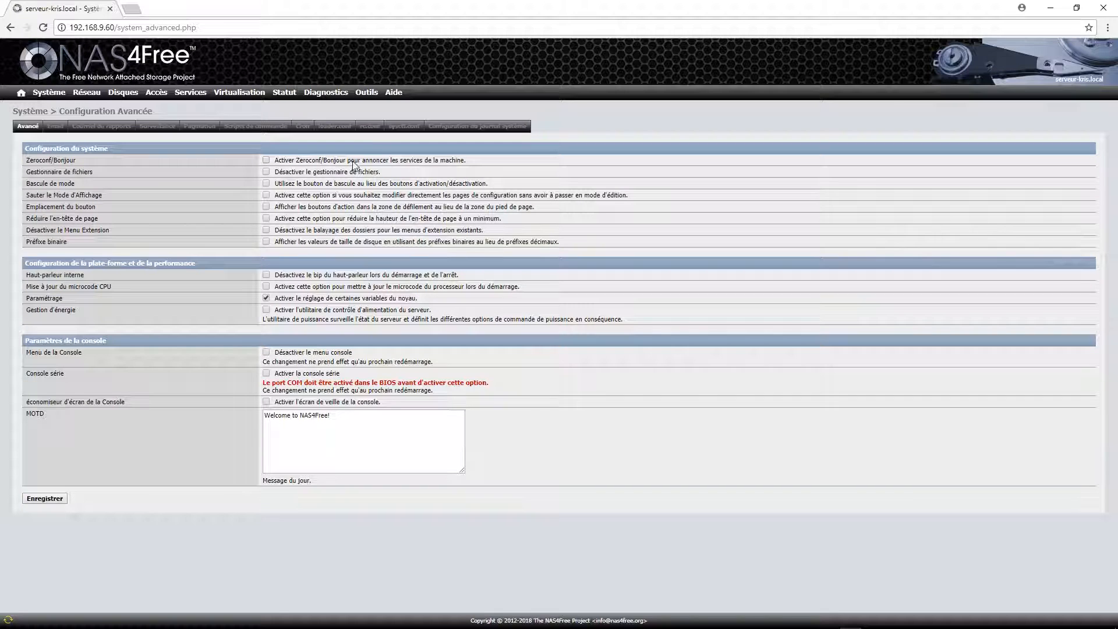
Enable Zeroconf/Bonjour, save the advanced settings, and select the existing message of the day.
click(266, 159)
mouse_move(260, 93)
mouse_move(367, 92)
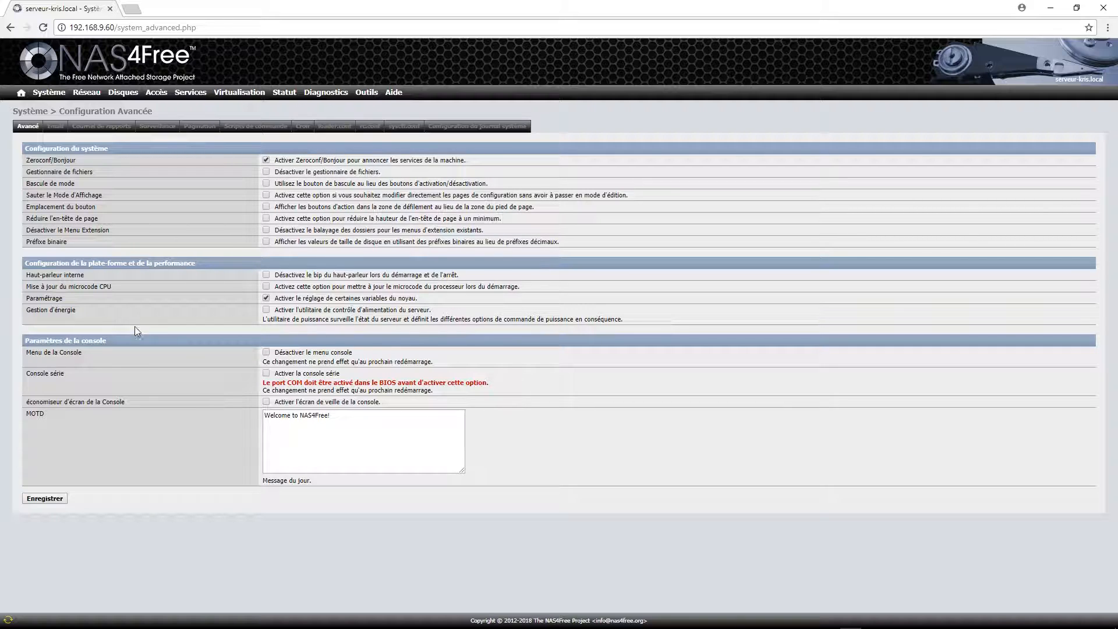
click(45, 498)
click(342, 452)
key(ctrl+a)
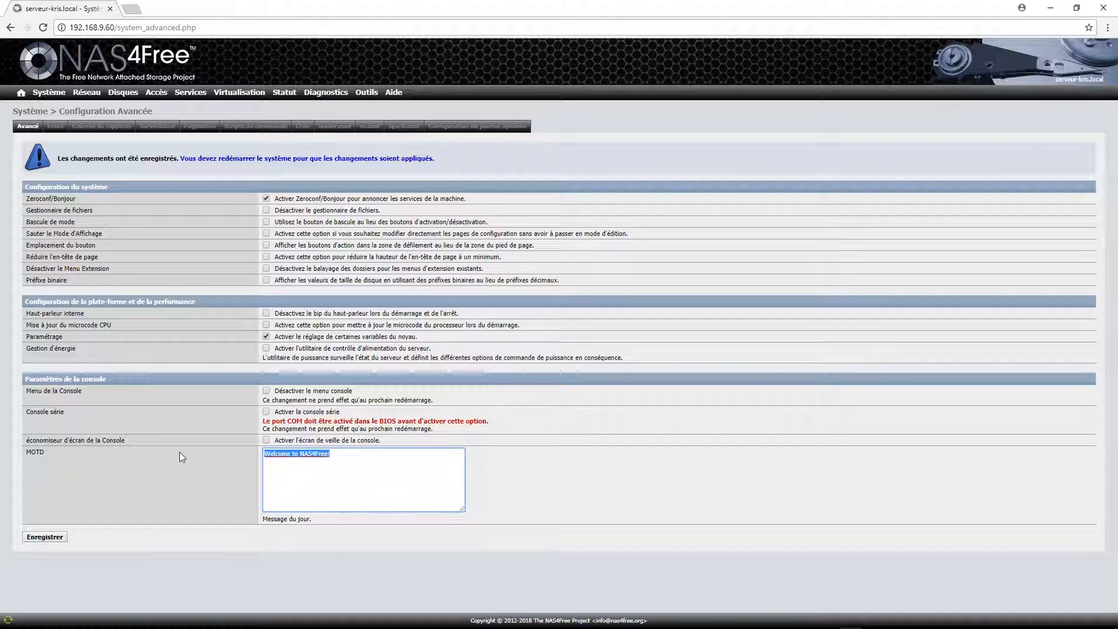
Enter the new welcome message, correct 'Bienvenu' to 'Bienvenue', and save it.
text(Bienv)
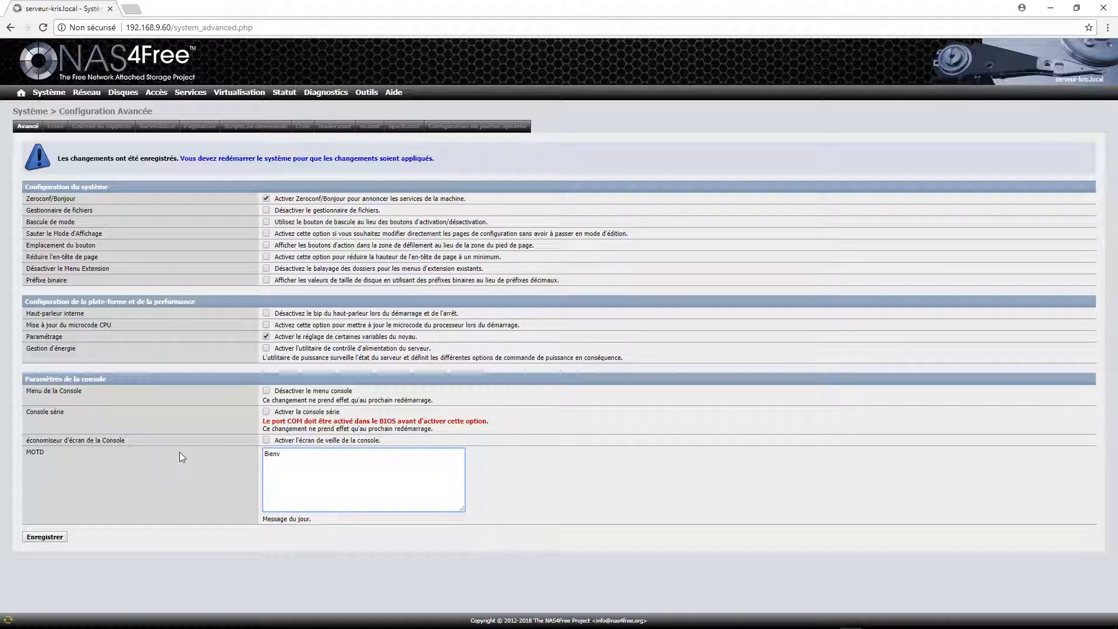
text(enu sur le serveur de Kris !)
text(ndustries)
click(46, 537)
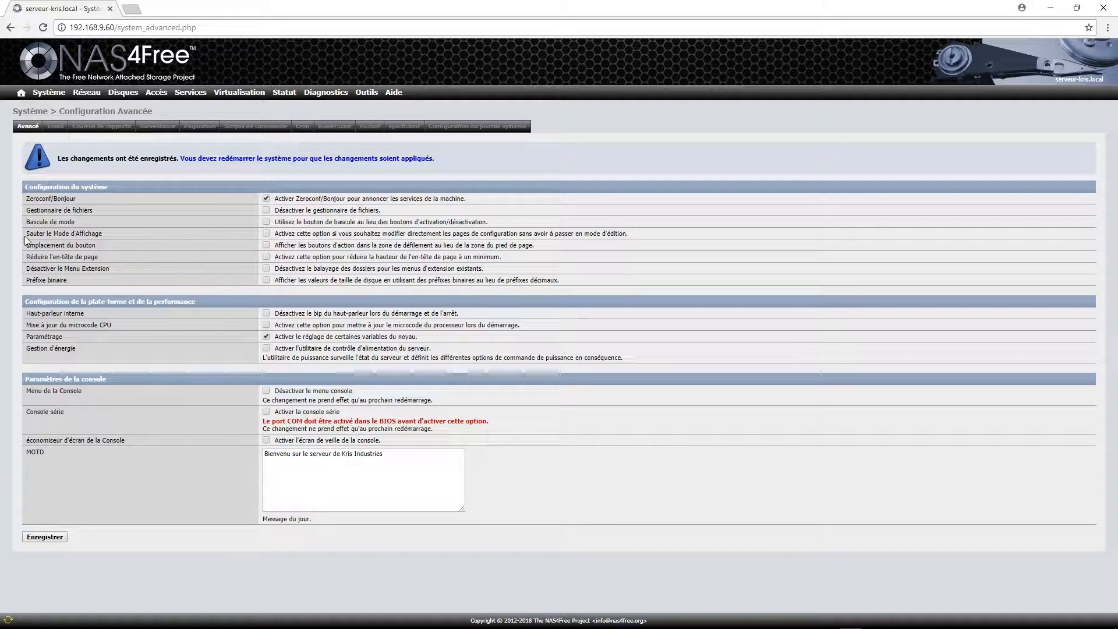
click(289, 453)
text(e)
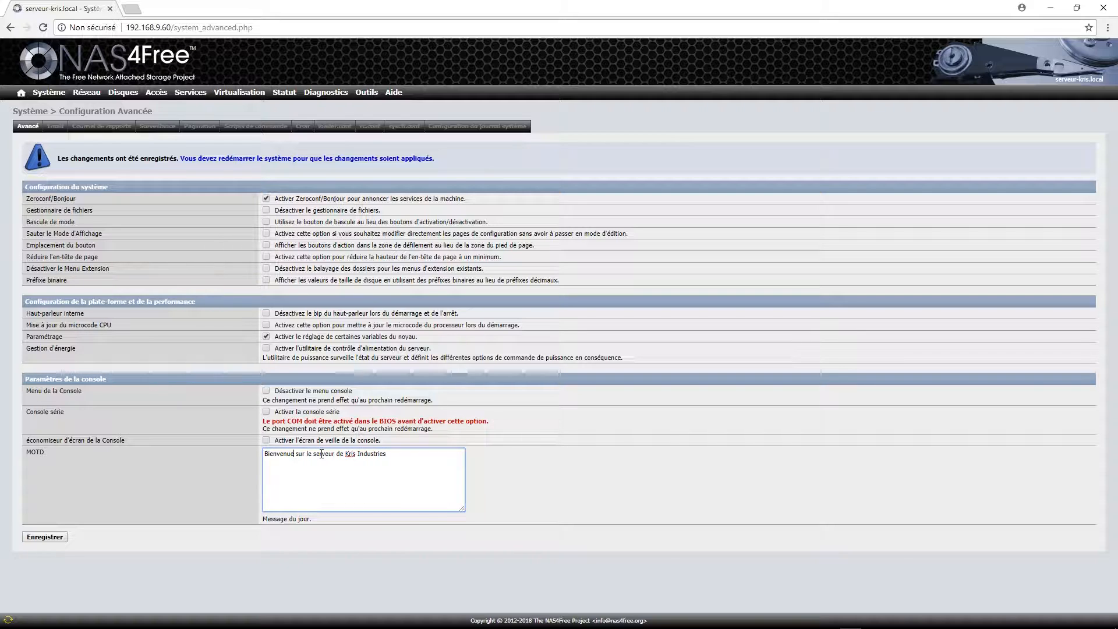
click(46, 537)
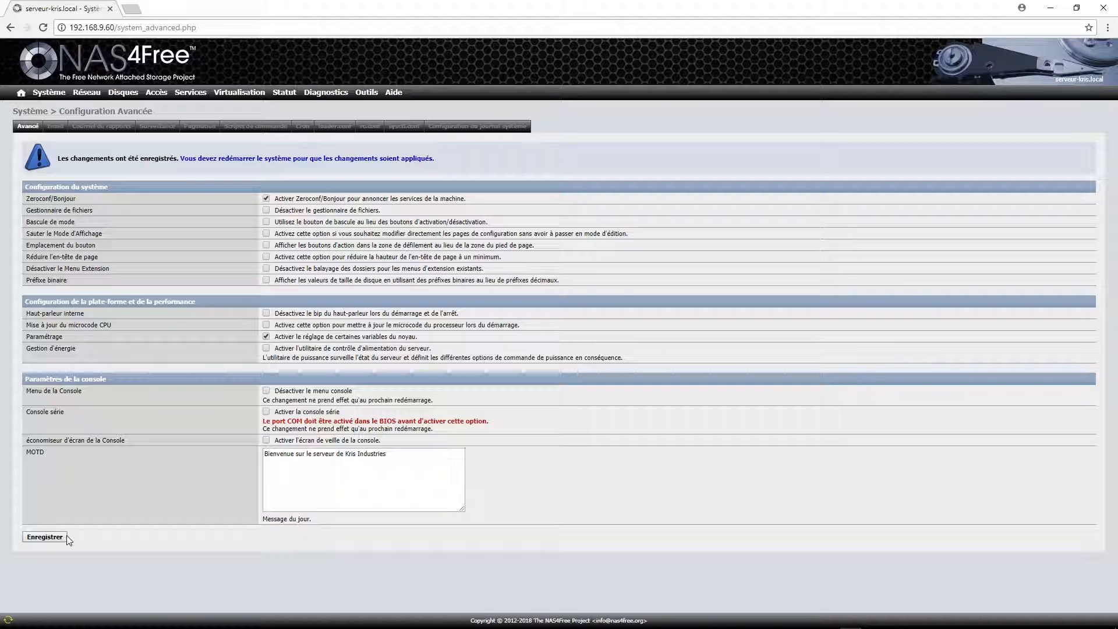
Append ' !!!' to the end of the message of the day and save again.
click(415, 458)
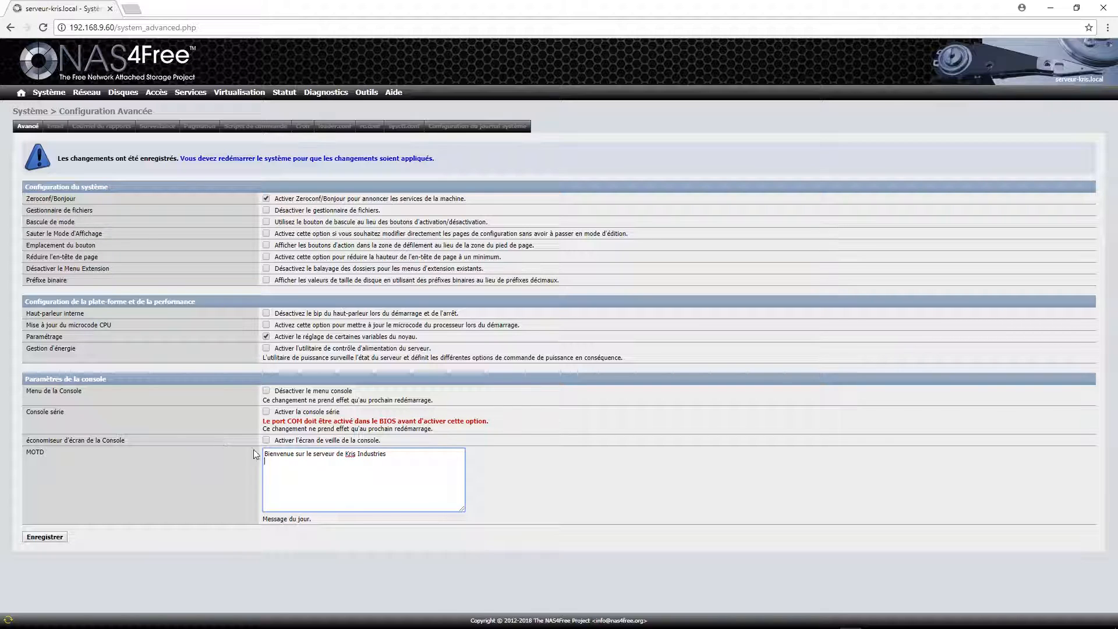
click(408, 454)
text(!!!)
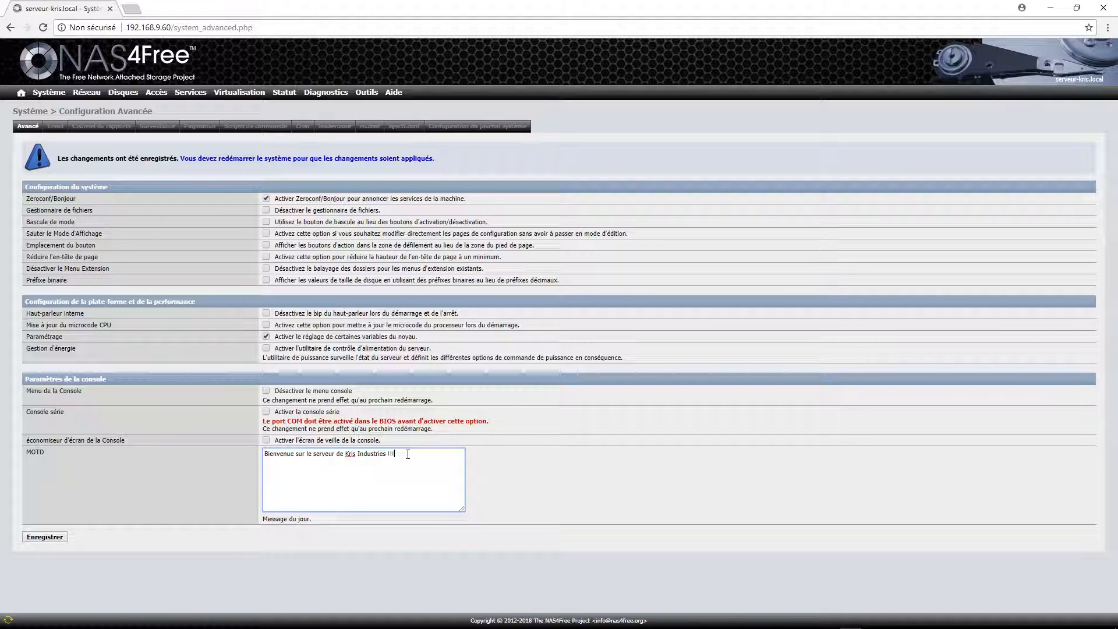
click(44, 536)
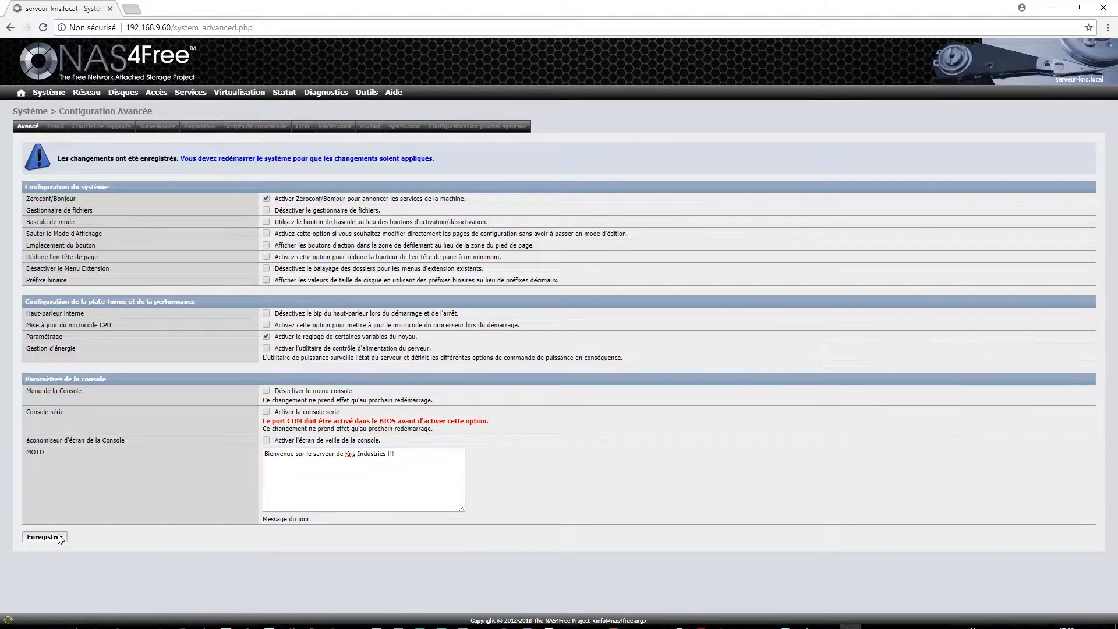
click(202, 166)
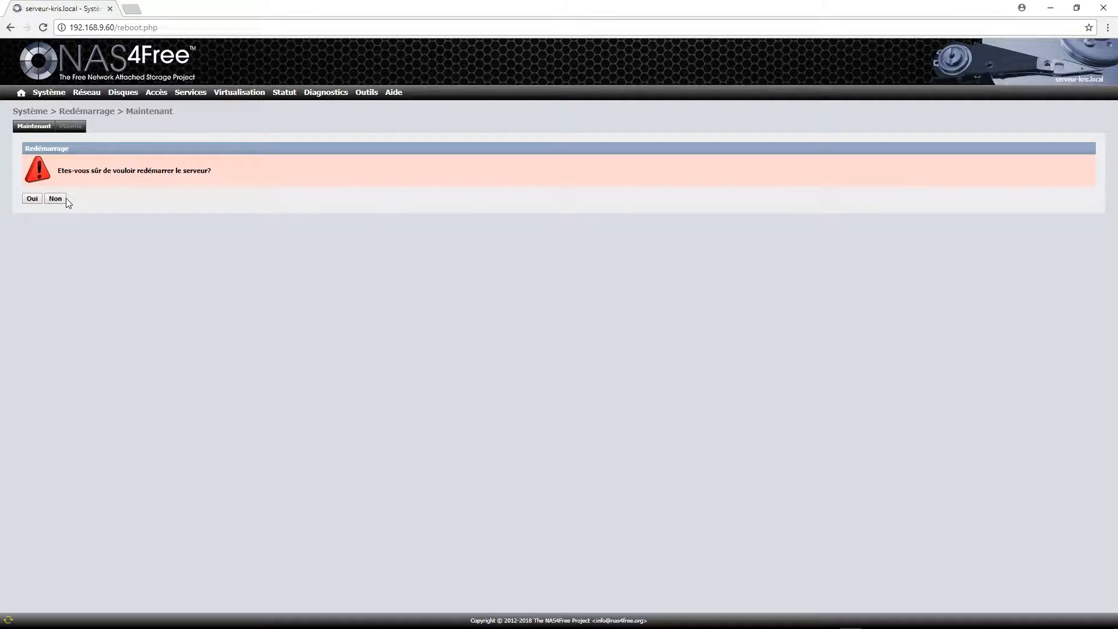
Confirm the NAS4Free server reboot, then shrink the browser window.
click(33, 198)
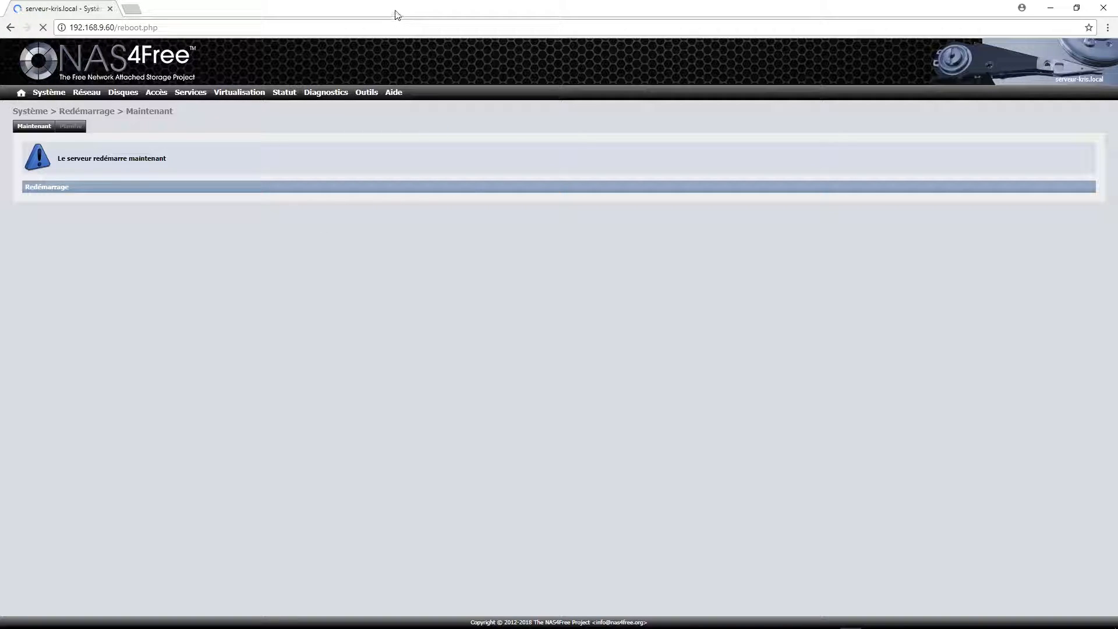
drag(394, 12, 845, 34)
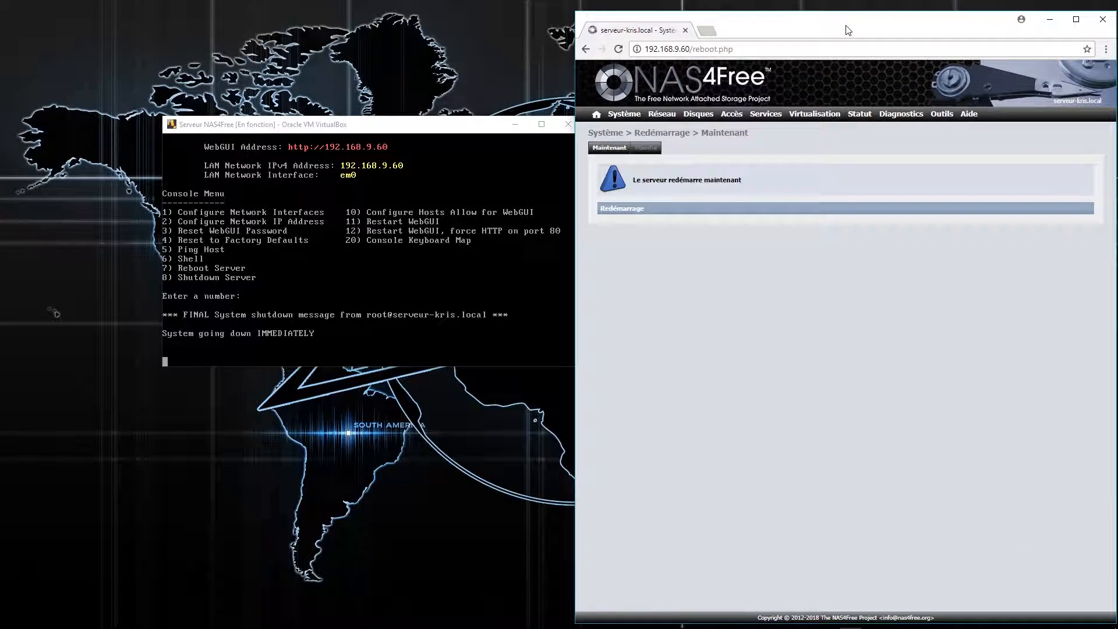
Place the VM console and browser side by side and wait for the server to reboot.
drag(421, 132, 269, 31)
drag(762, 23, 702, 14)
mouse_move(662, 123)
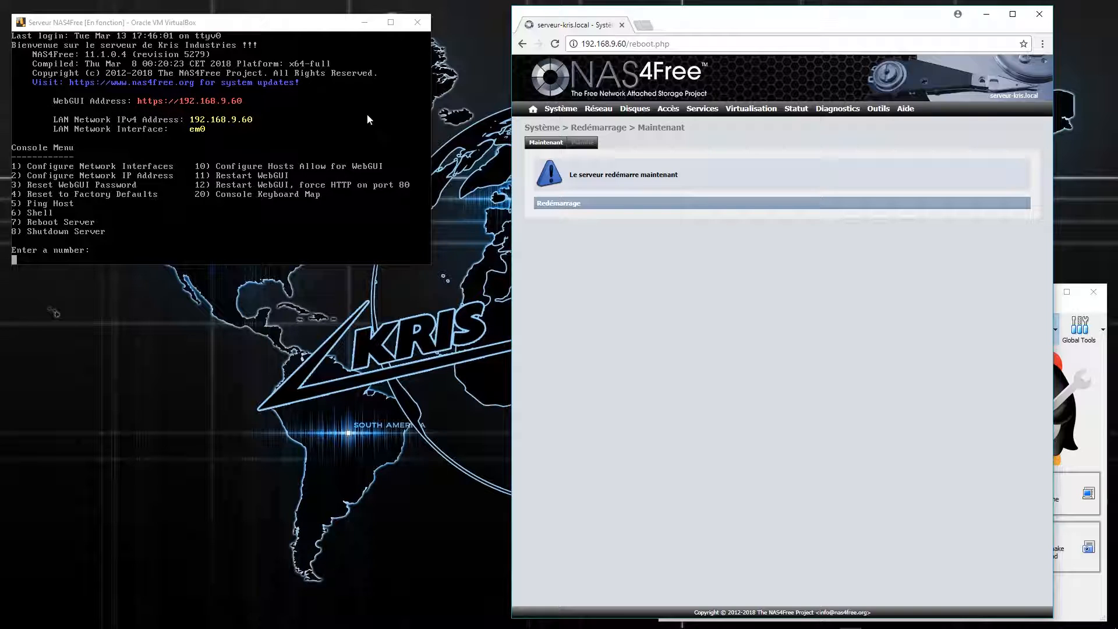
click(533, 111)
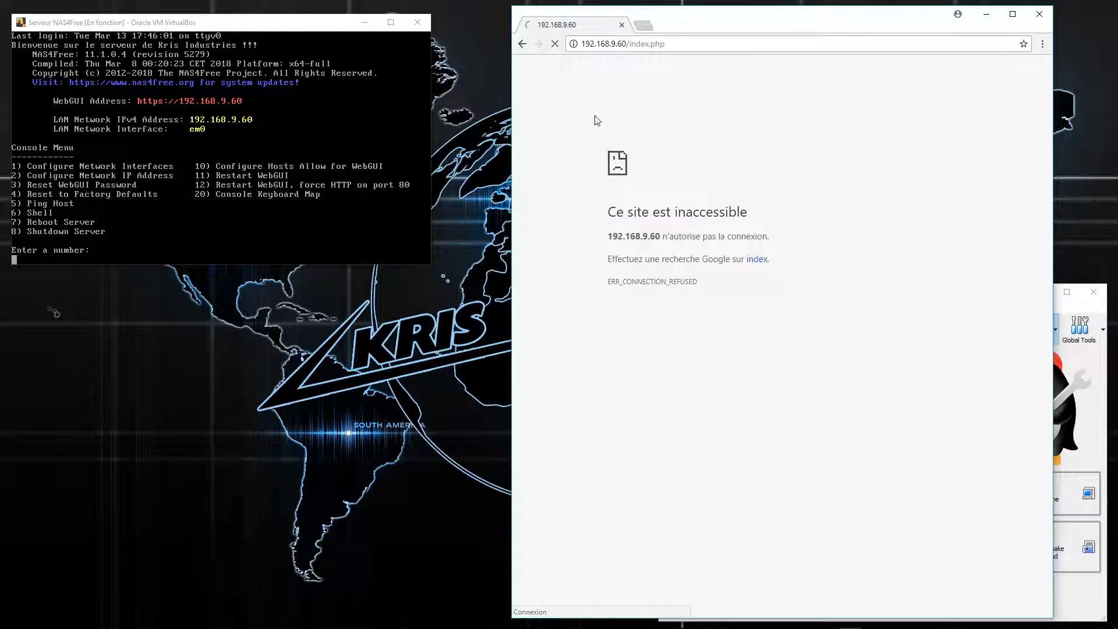
click(584, 46)
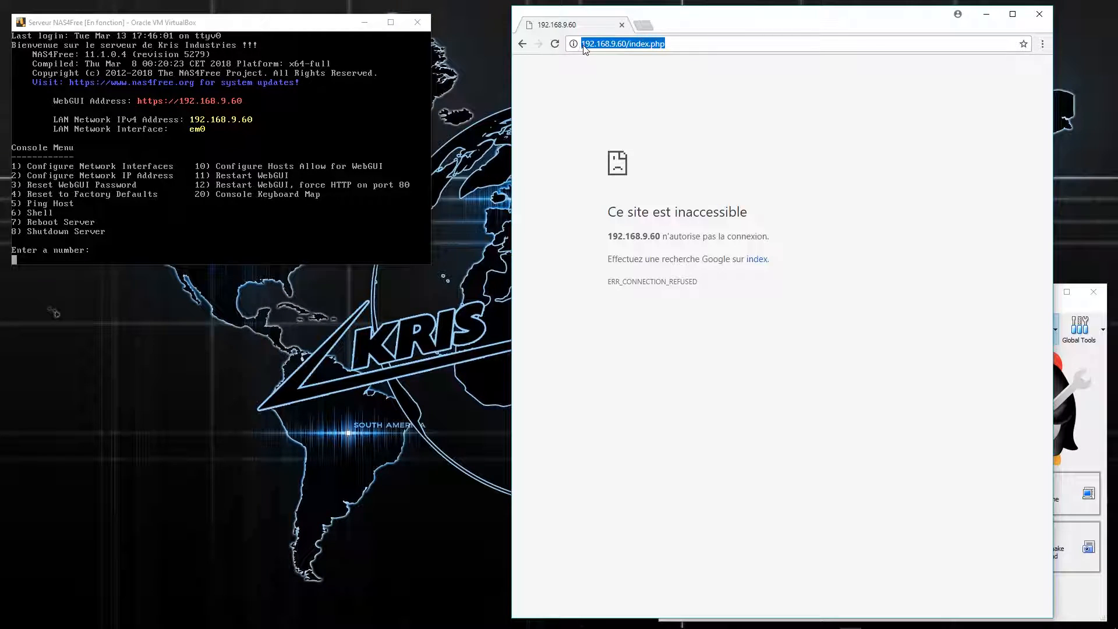
click(581, 44)
text(https)
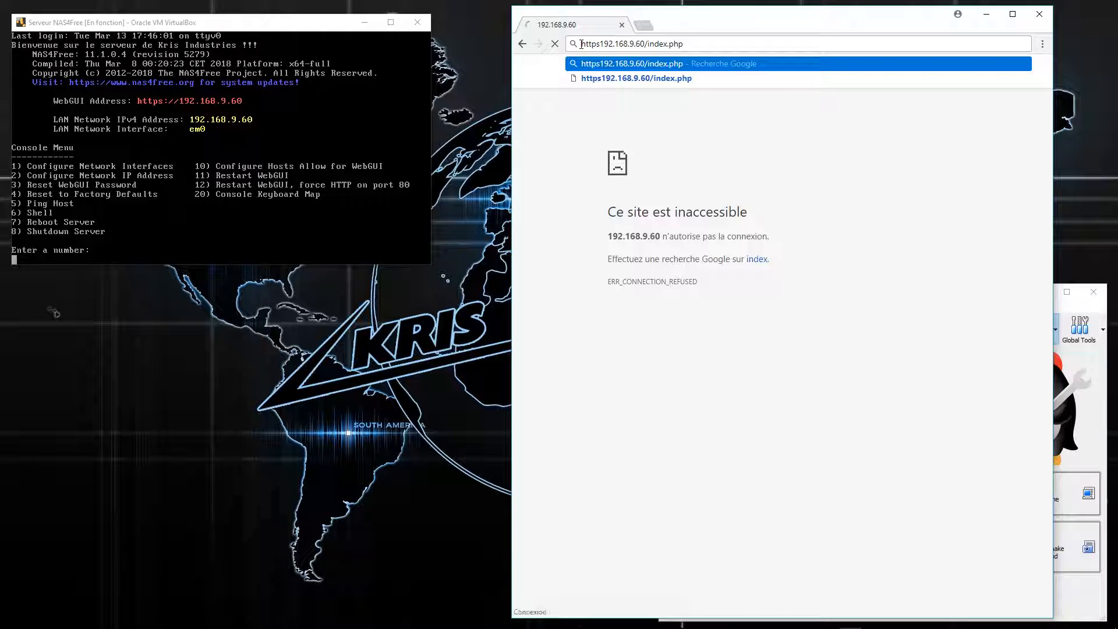
text(://)
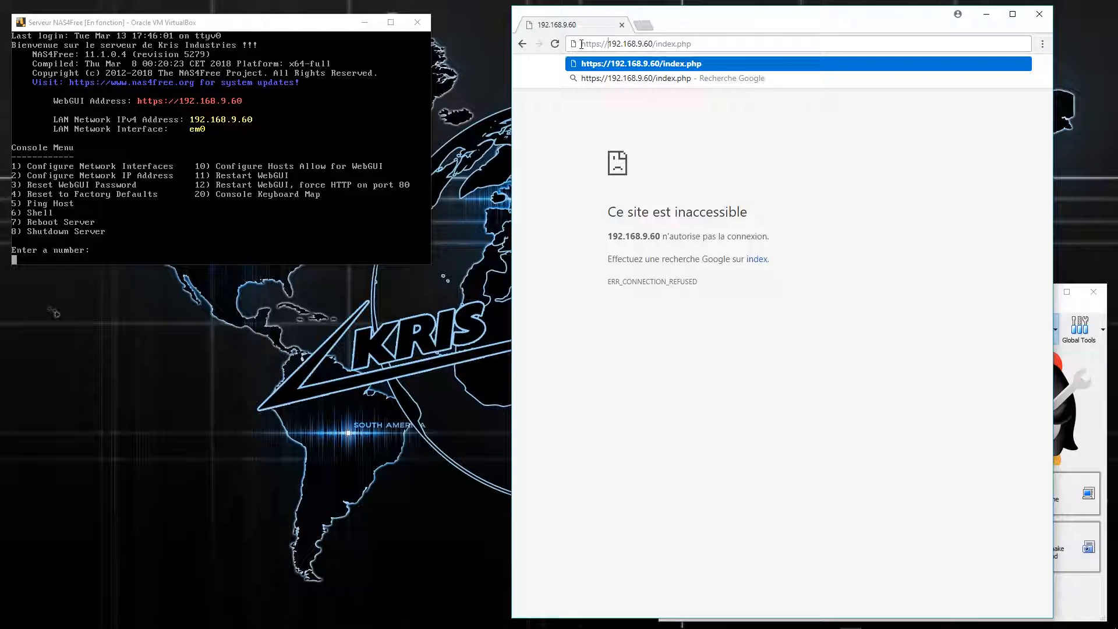
key(Return)
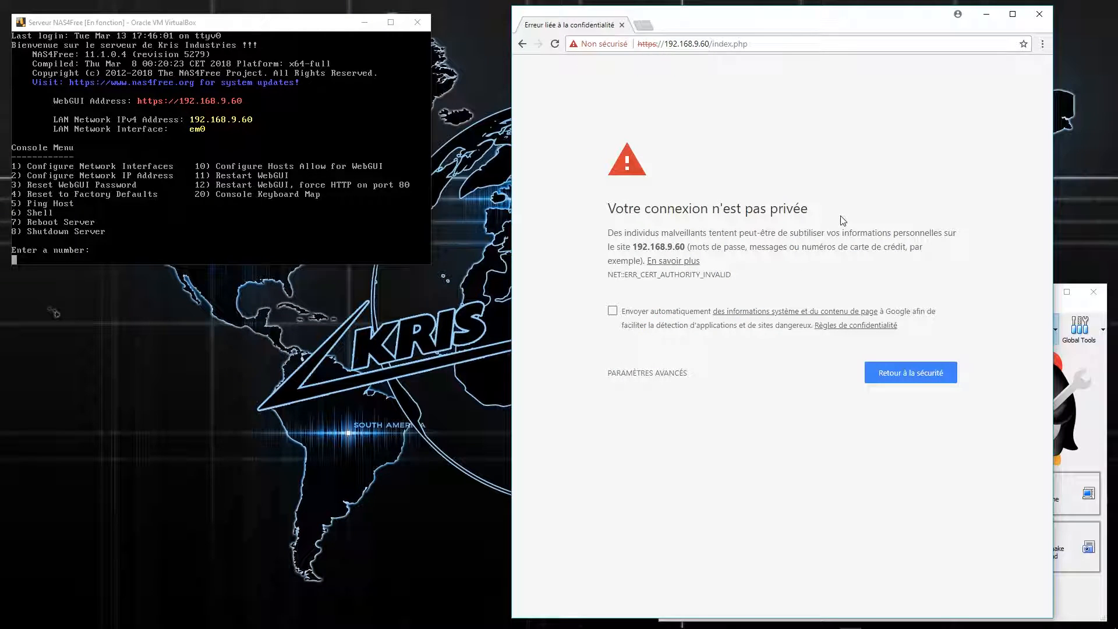
click(661, 373)
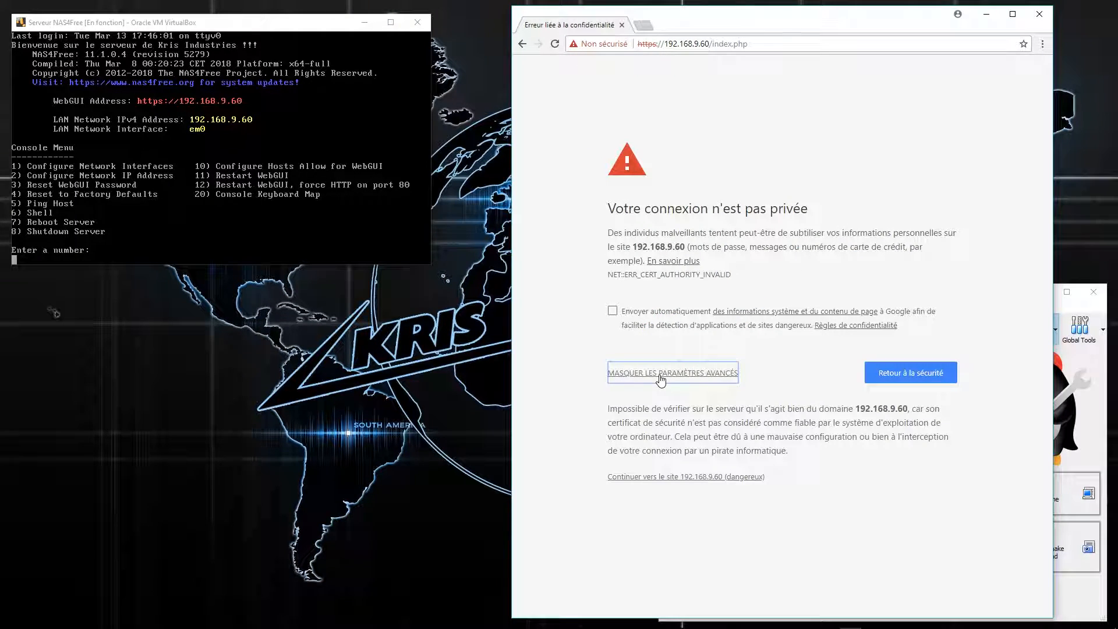
click(705, 477)
mouse_move(564, 107)
double_click(717, 22)
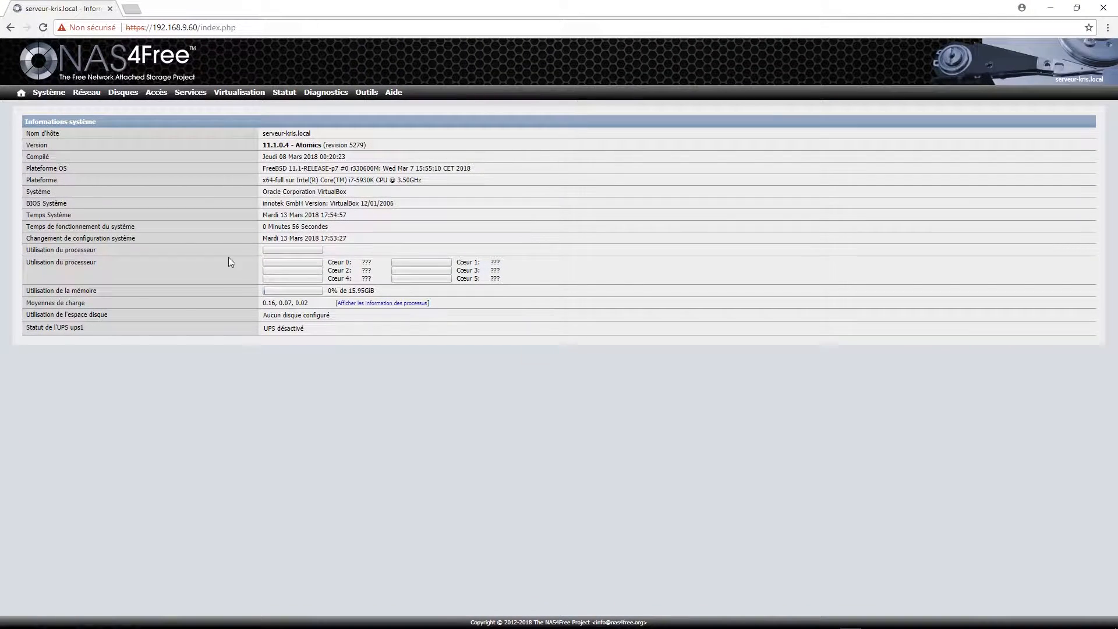
Log out via Système > Déconnexion and attempt signing in with the new credentials.
mouse_move(49, 92)
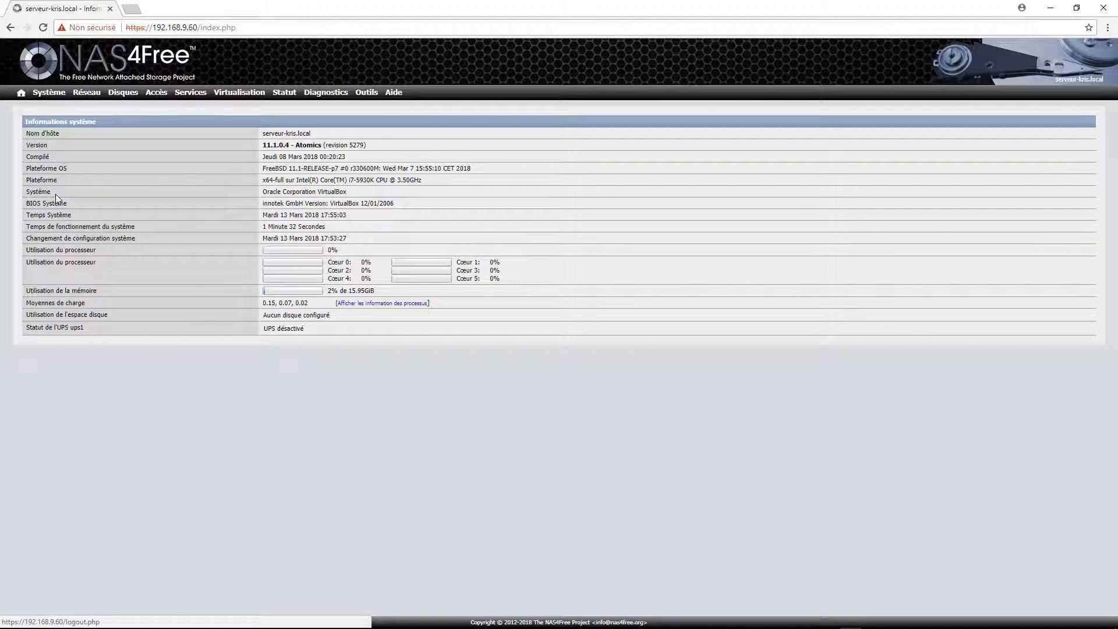
click(51, 188)
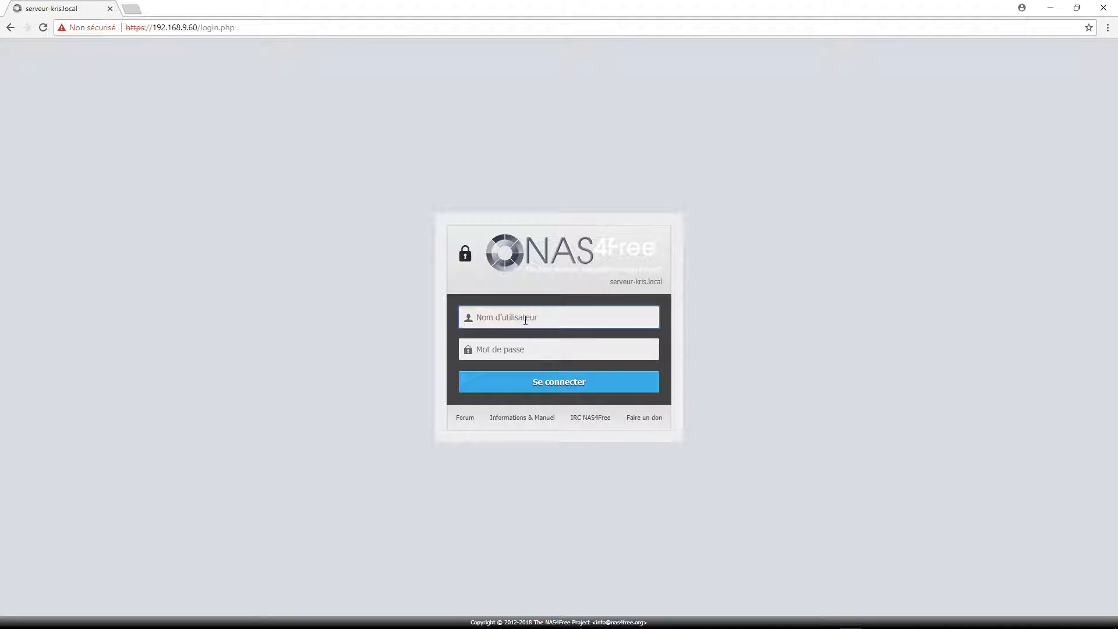
text(kris)
click(542, 343)
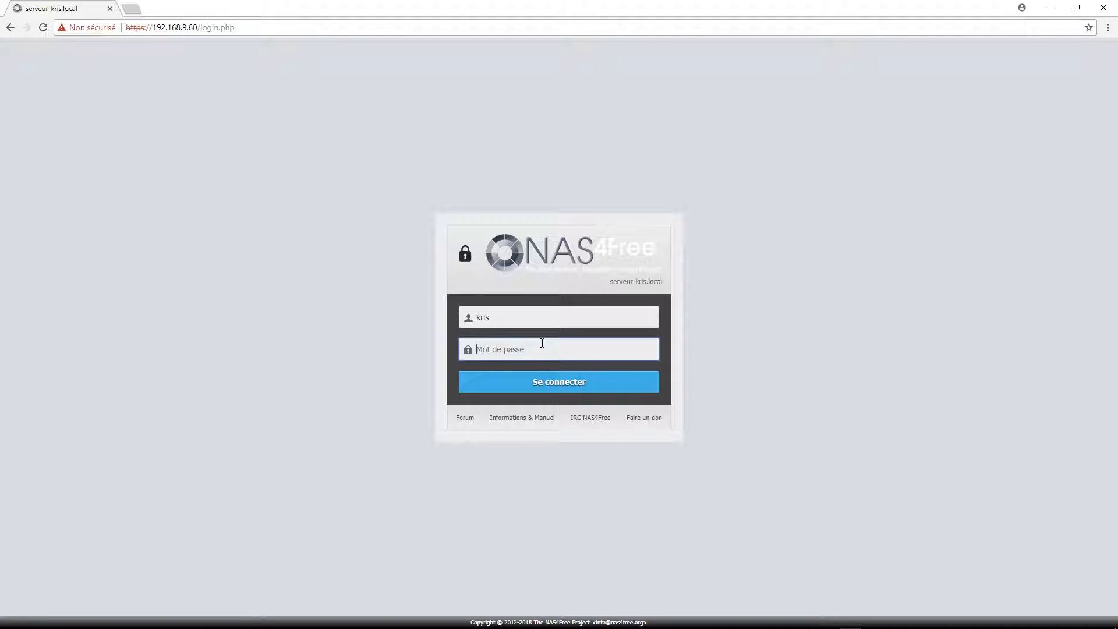
text(***)
key(Return)
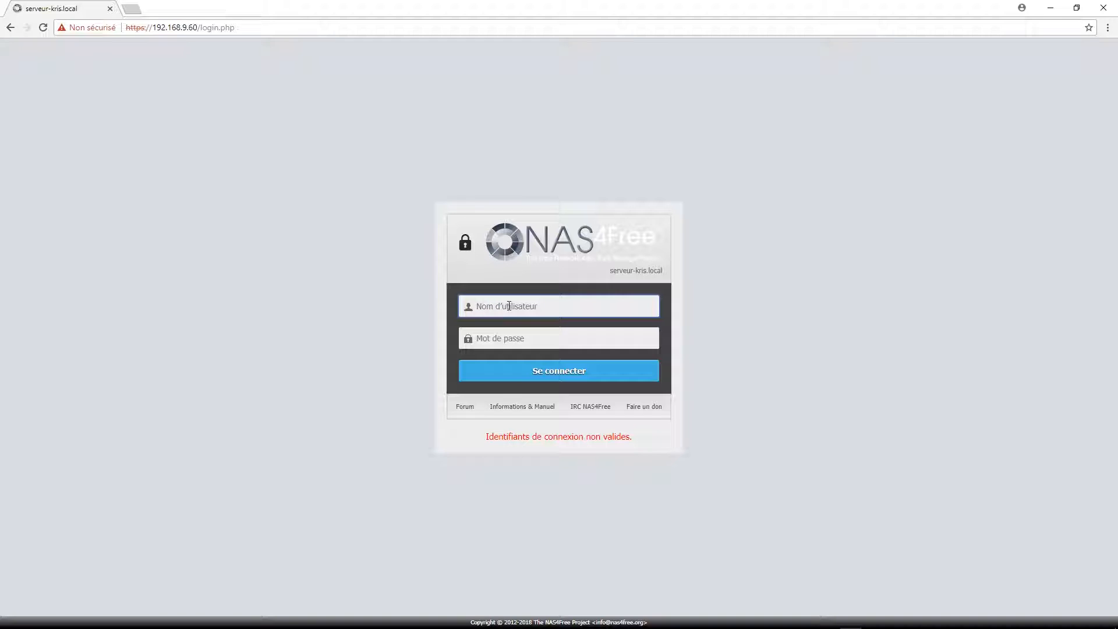
Retry the login with the correct administrator user name and password.
text(Kris)
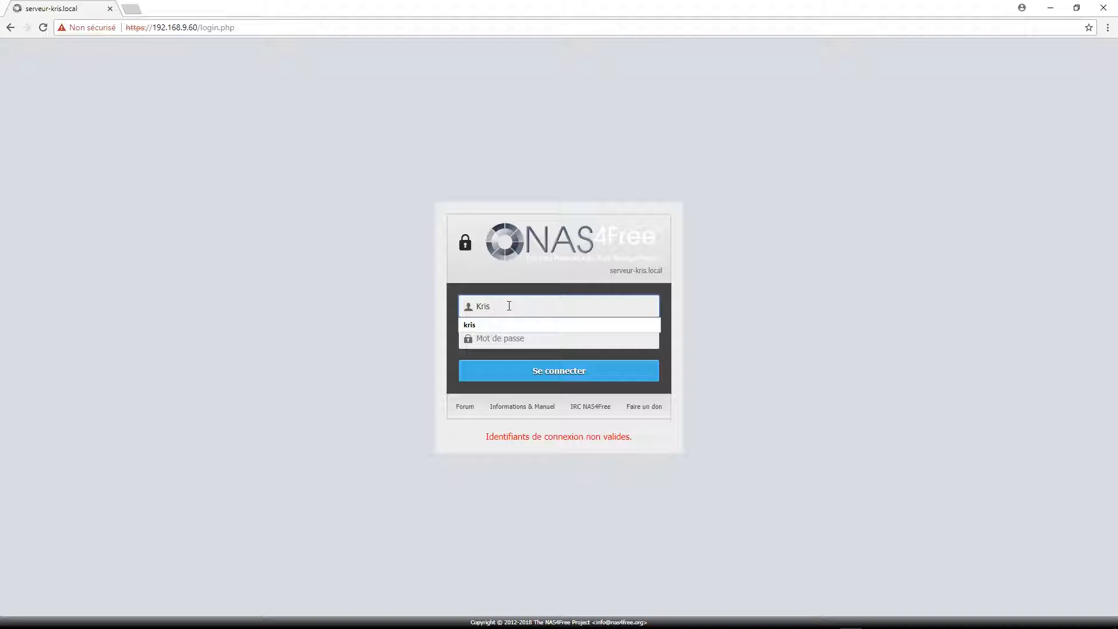
click(520, 337)
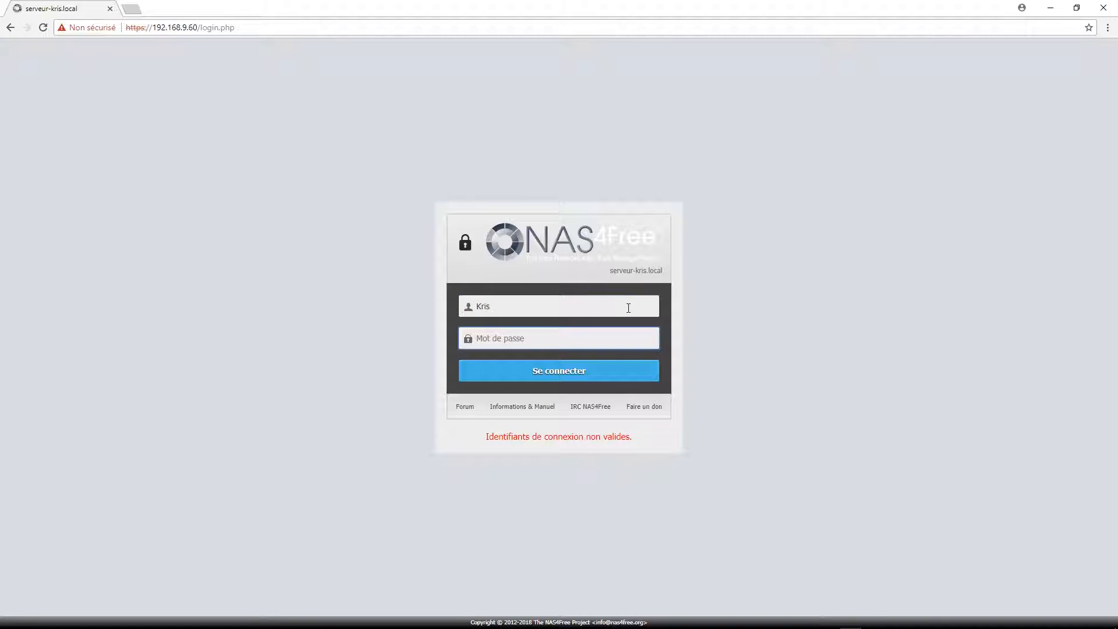
text(••••••••)
key(Return)
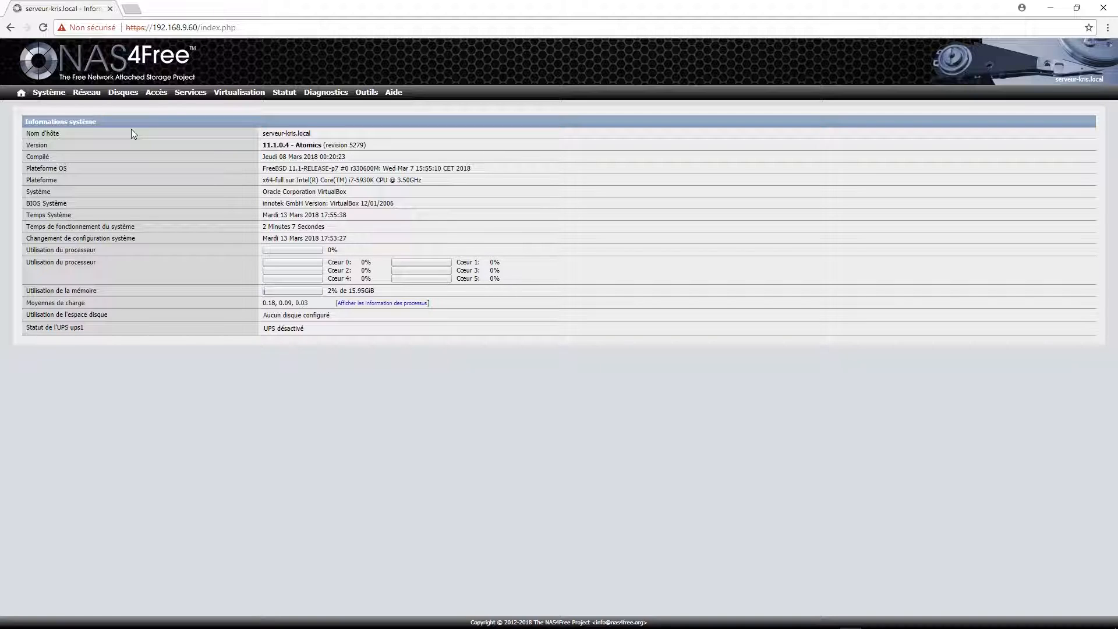
Bring up the Disques dropdown in the top navigation bar.
mouse_move(129, 94)
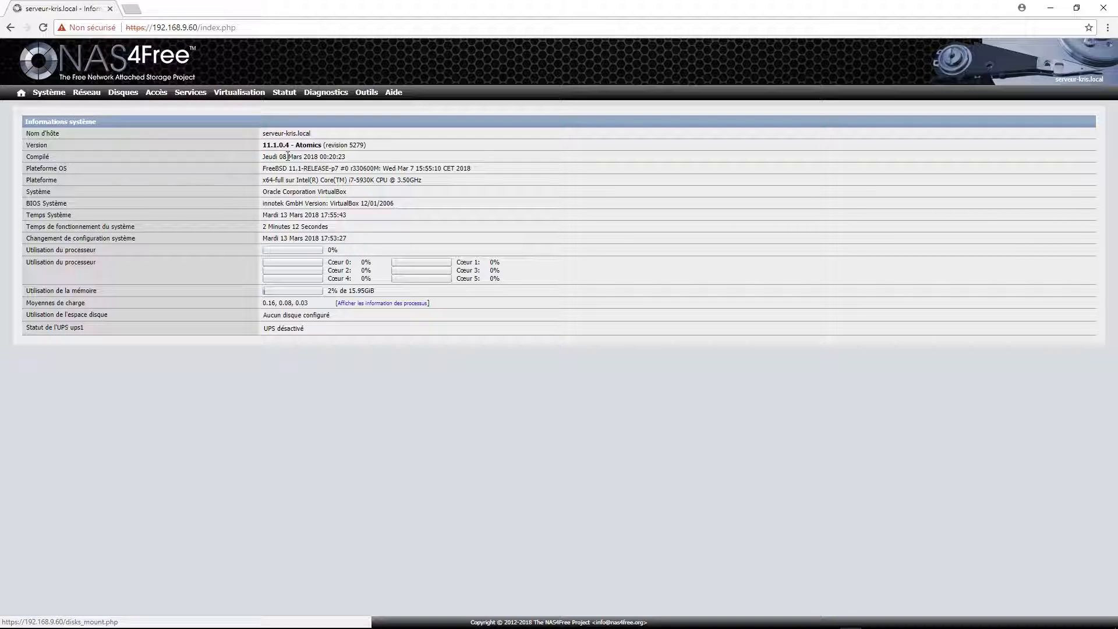
mouse_move(59, 94)
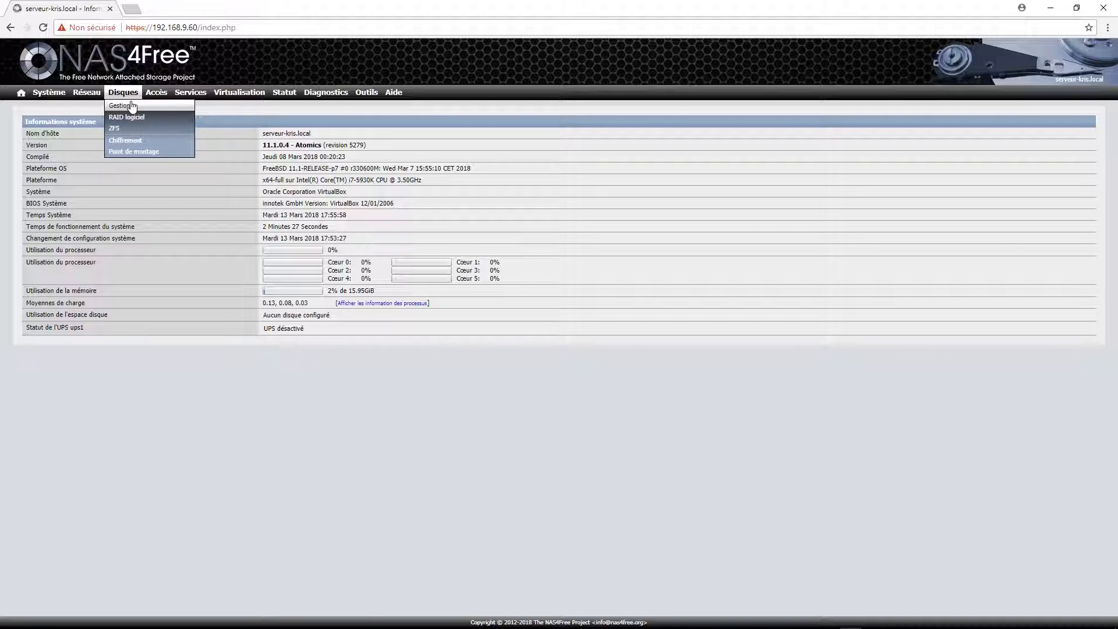
Import the six attached disks in Disques > Gestion and apply the changes.
click(131, 108)
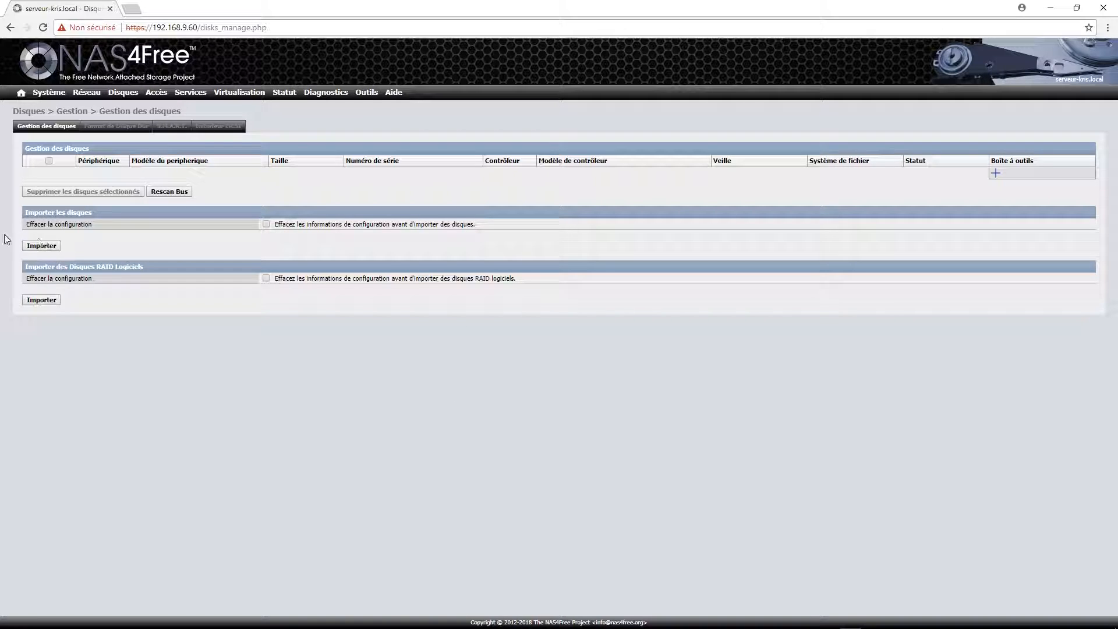
click(41, 245)
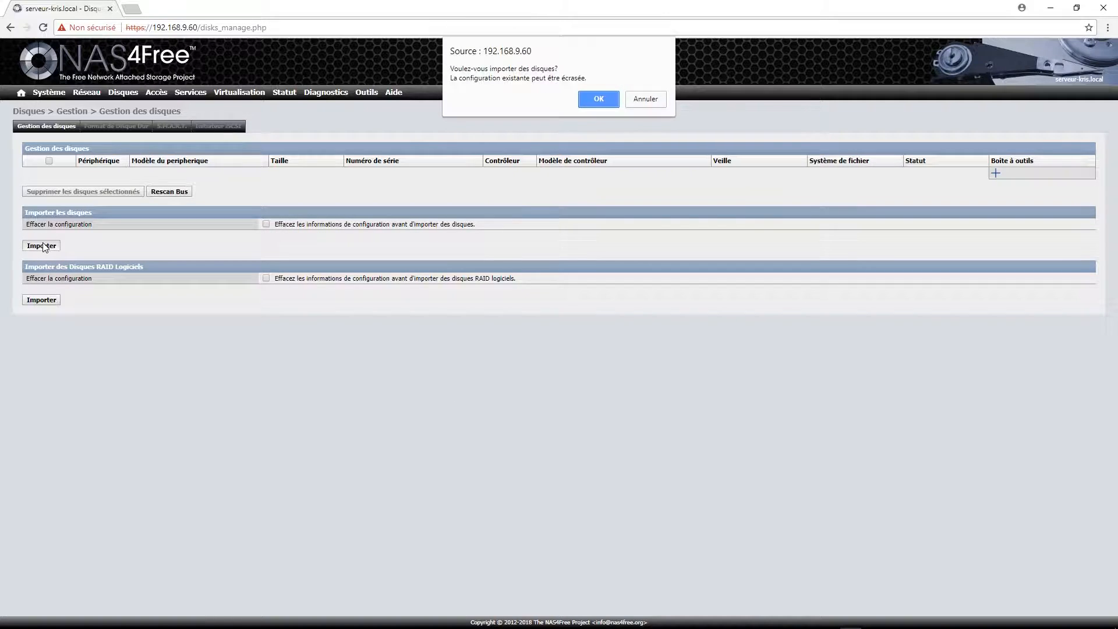
click(597, 100)
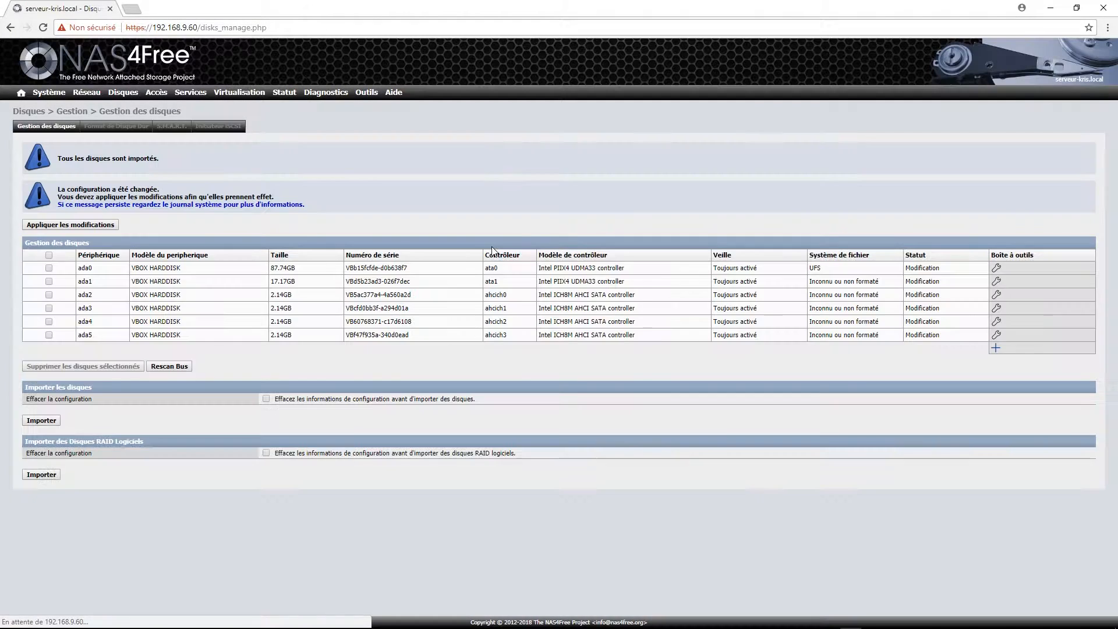
click(96, 227)
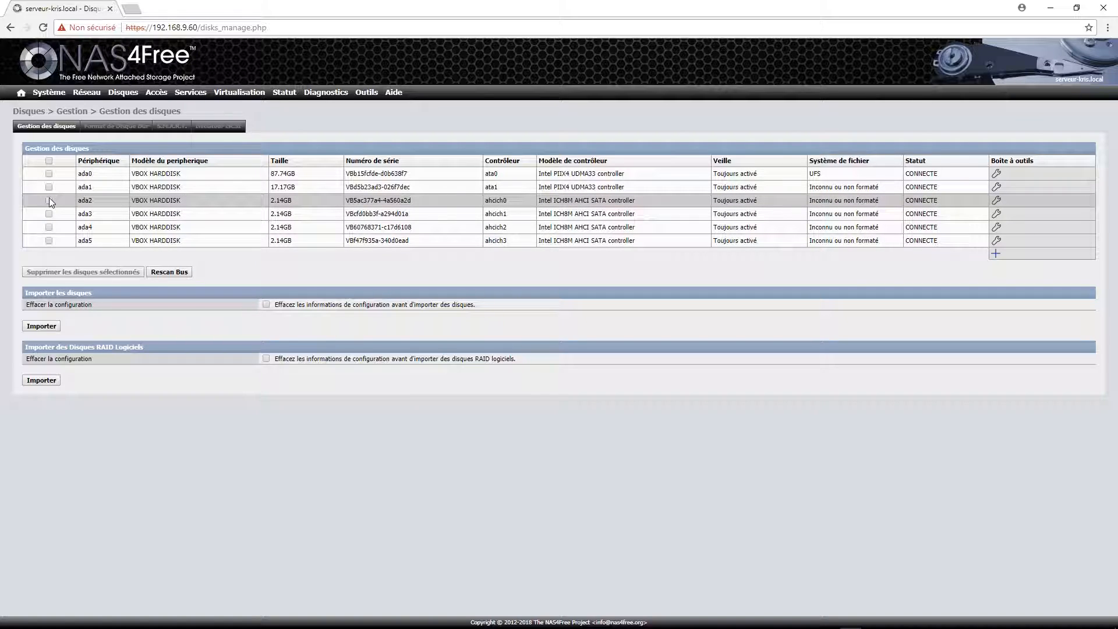
Tick the four 2.14GB disks ada2, ada3, ada4 and ada5.
click(49, 200)
click(49, 213)
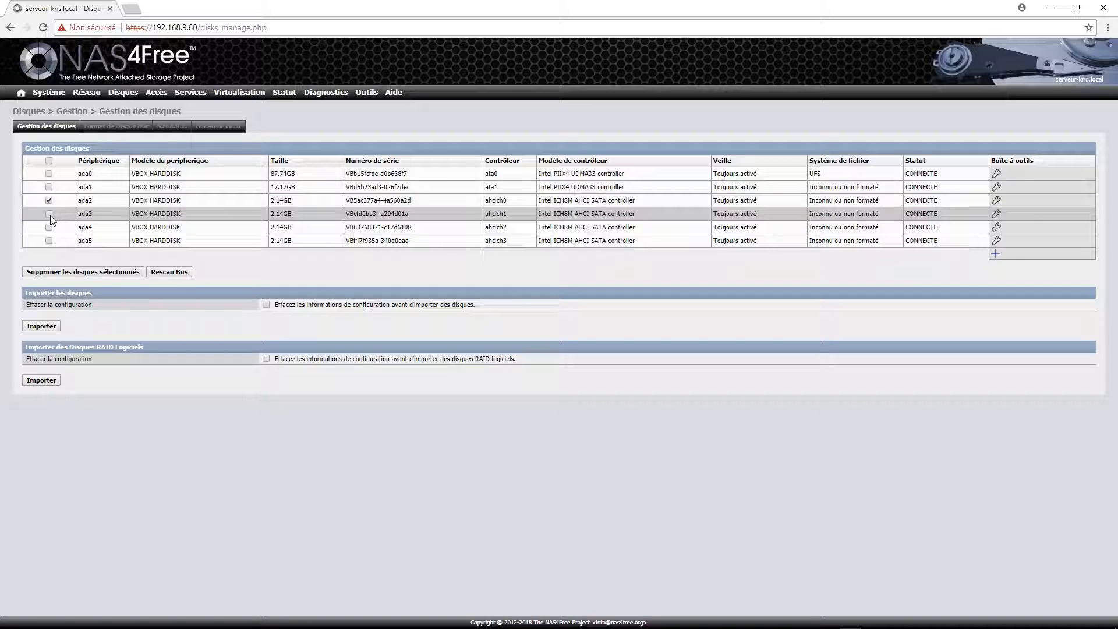
click(49, 227)
click(48, 240)
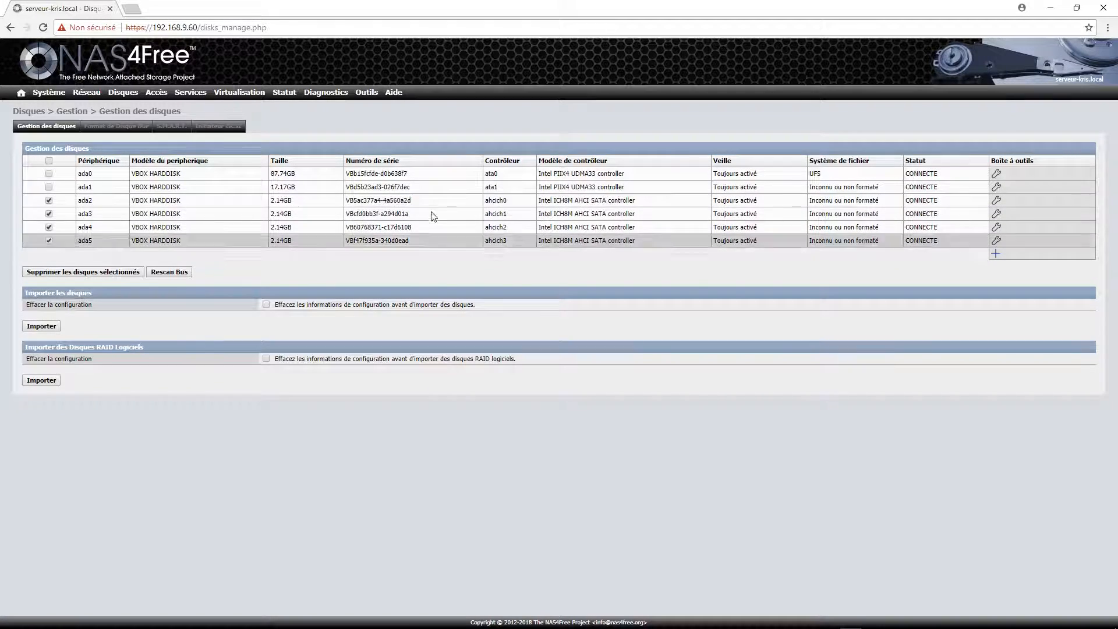
On Format de Disque Dur, keep Pool de stockage ZFS and select disks ada2–ada5.
click(125, 129)
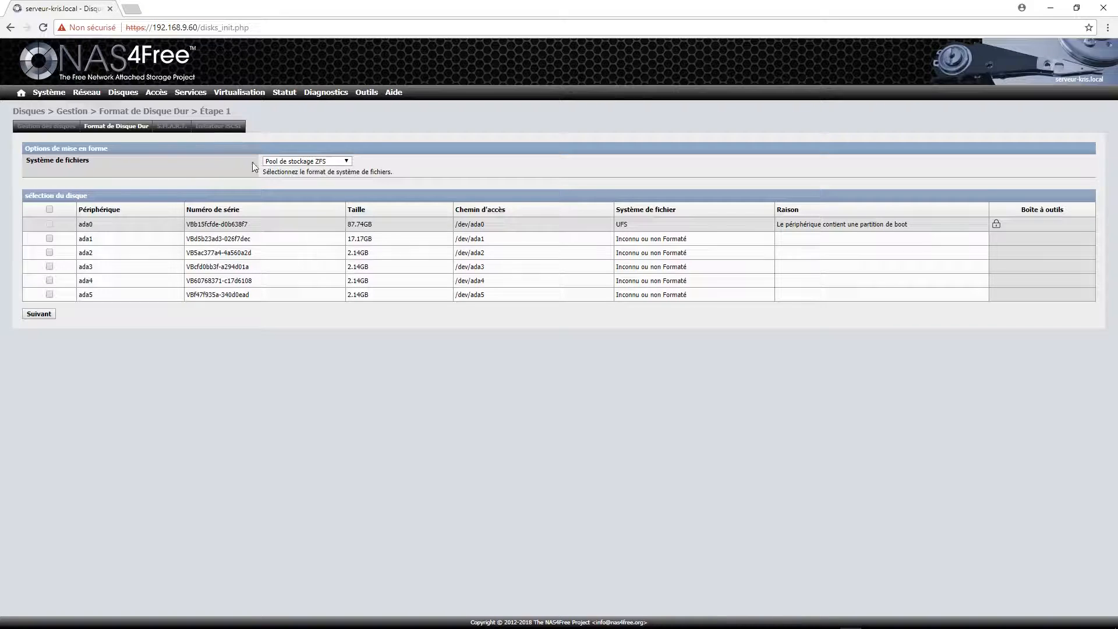
click(49, 209)
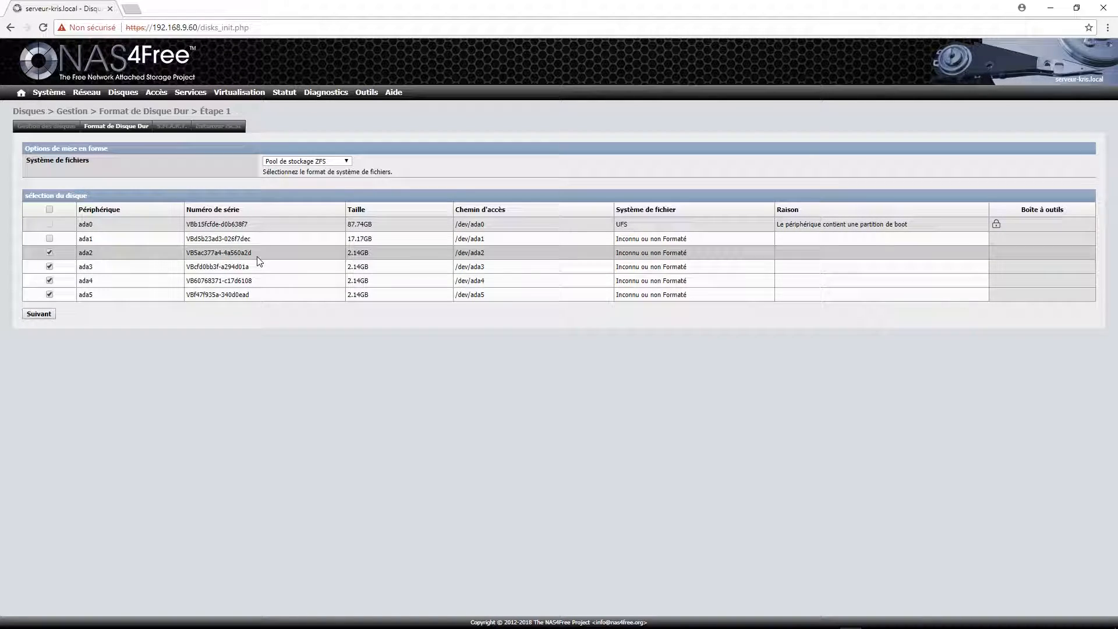
click(41, 314)
Name the volume Groupe1, fixing the rejected spaced name, and advance to step 3.
click(333, 177)
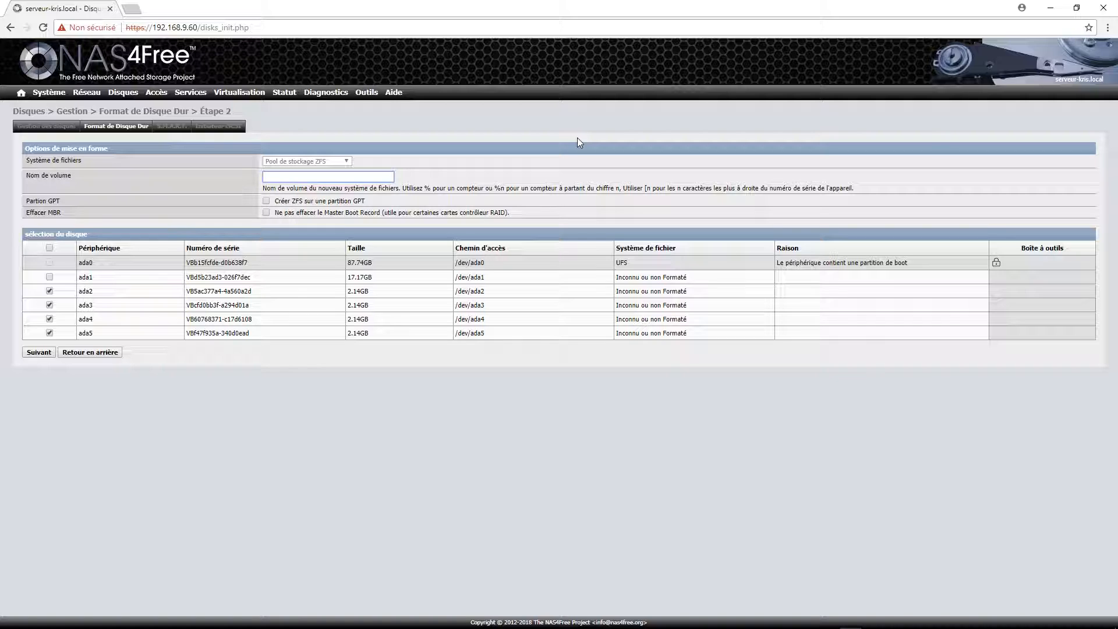
text(Groupe 1)
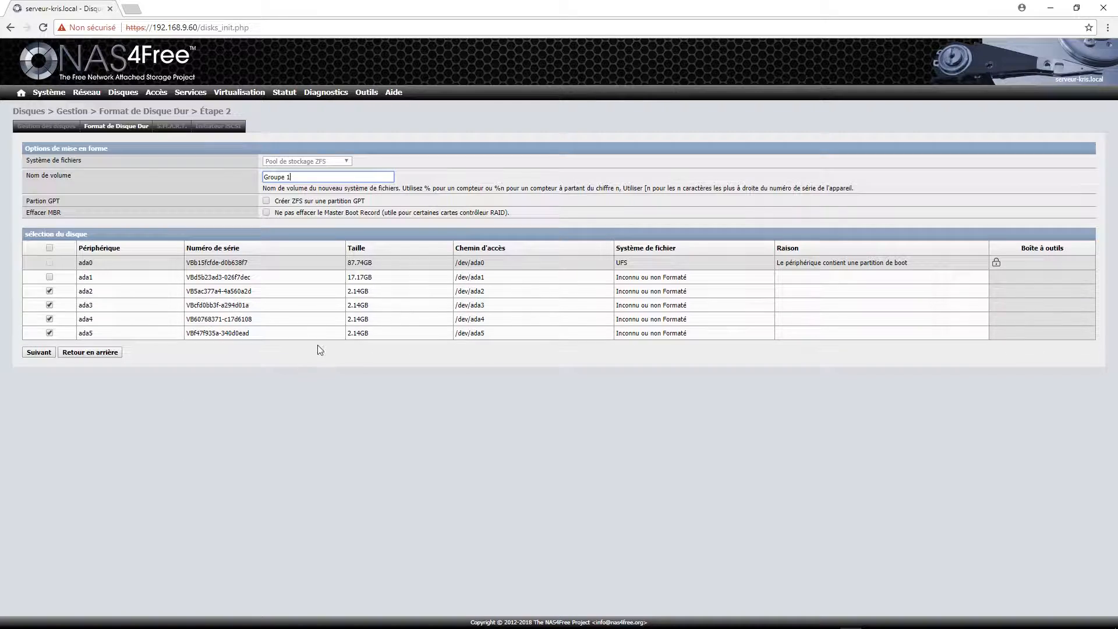
click(39, 352)
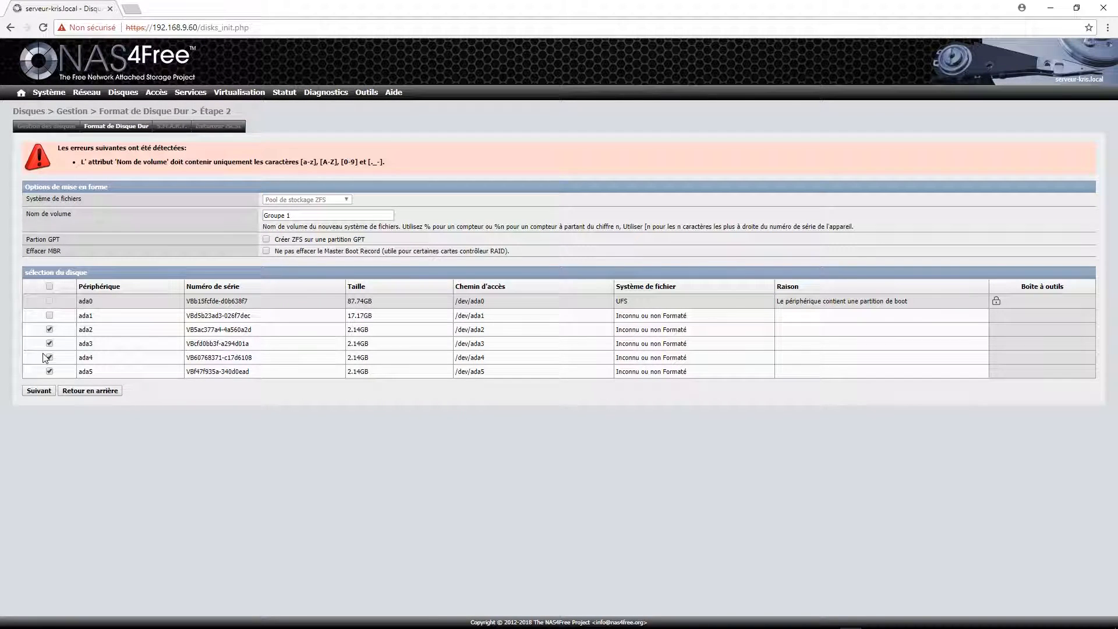
click(325, 215)
key(Left)
key(BackSpace)
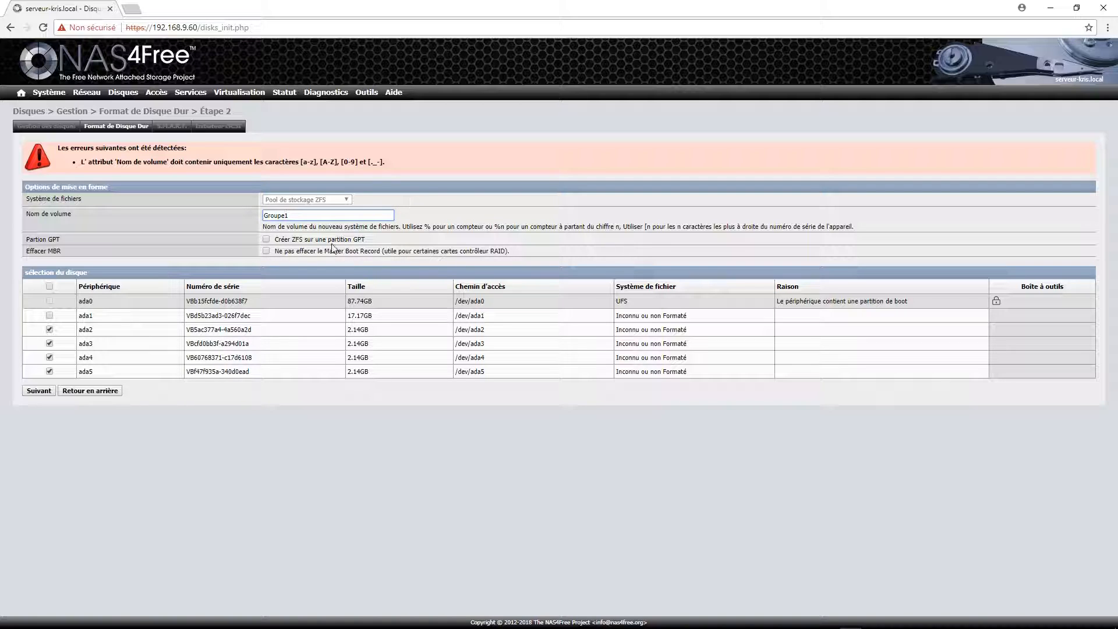
click(40, 390)
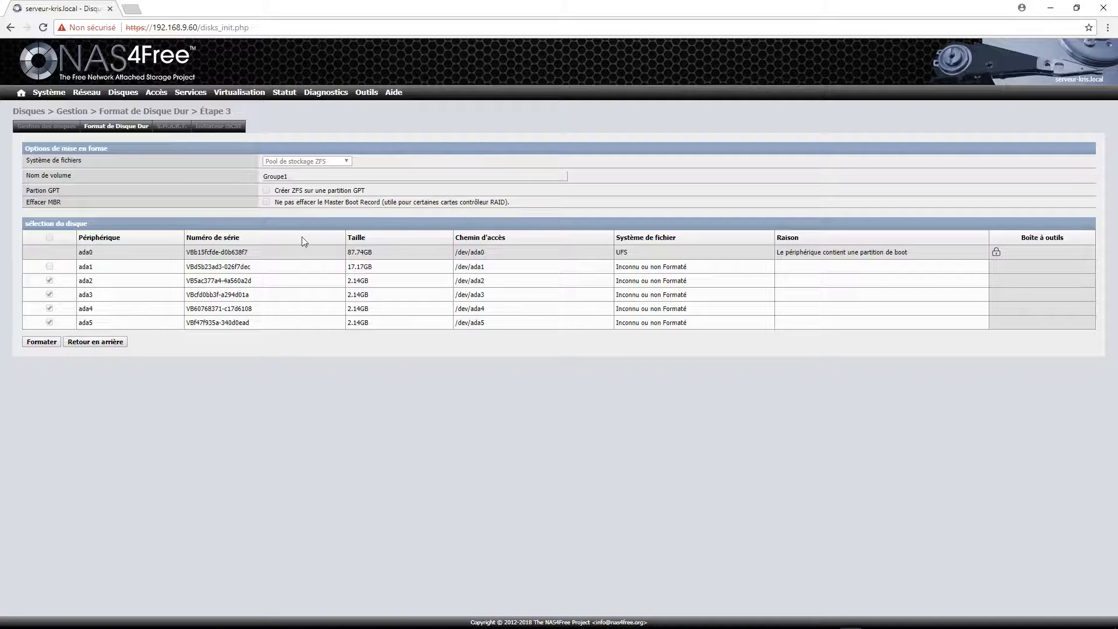
Format ada2–ada5 and check every disk's command output reports Terminé.
click(36, 344)
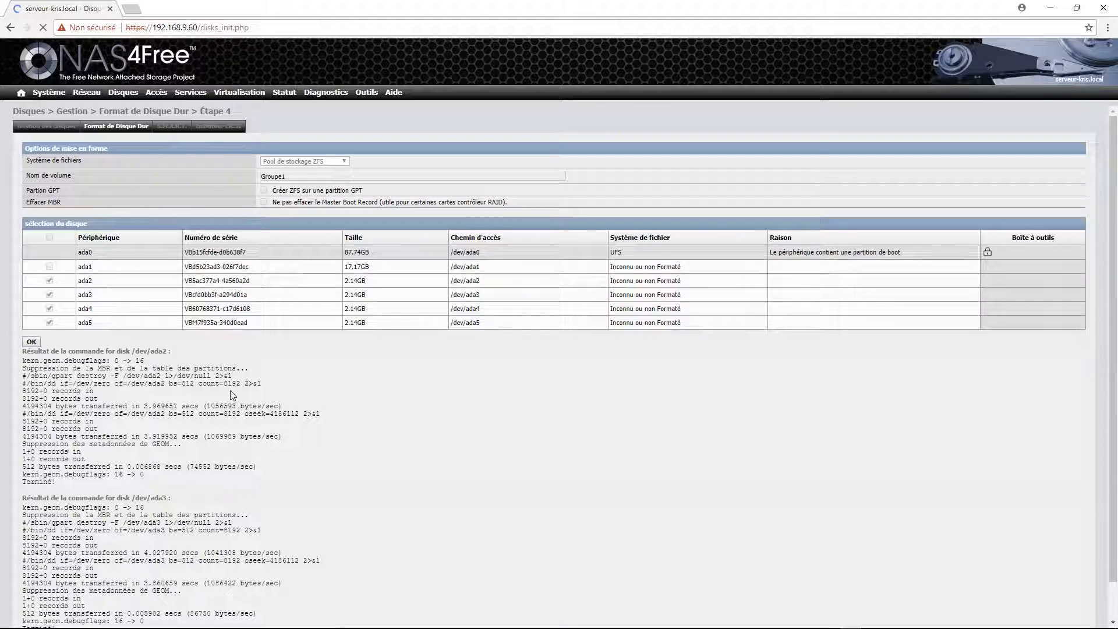
scroll(256, 369, down, 1)
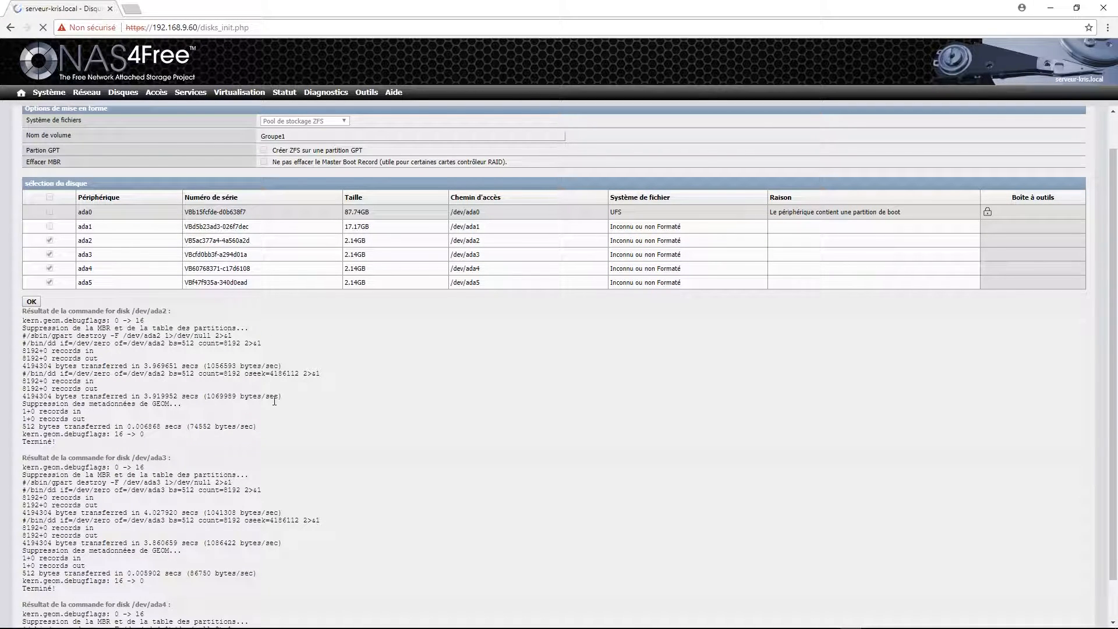
scroll(277, 402, down, 1)
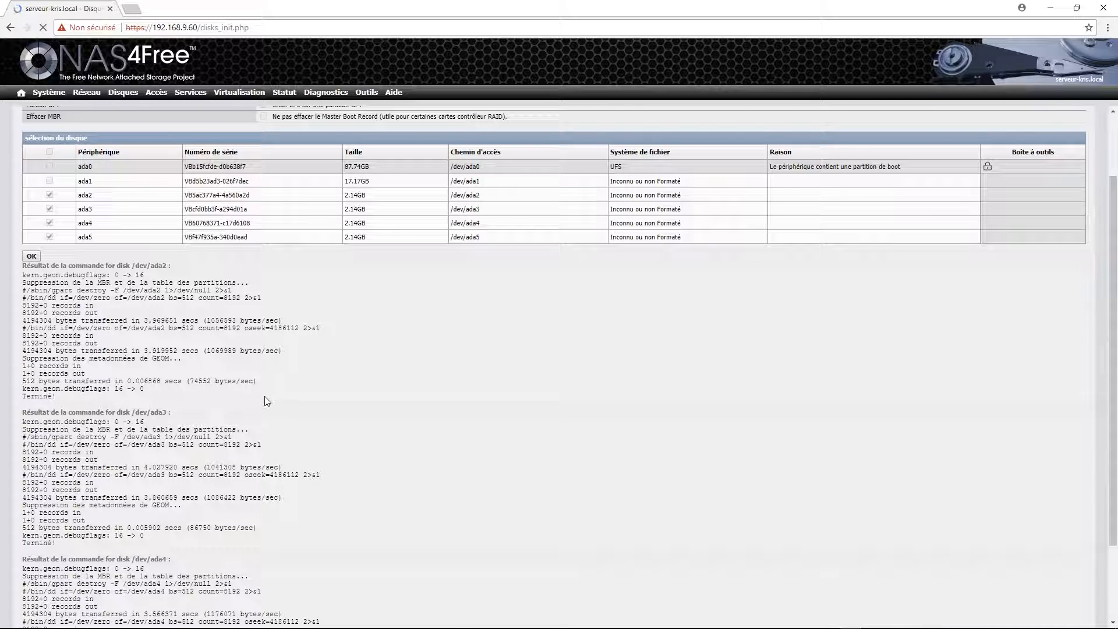
scroll(145, 458, down, 1)
scroll(145, 458, down, 1)
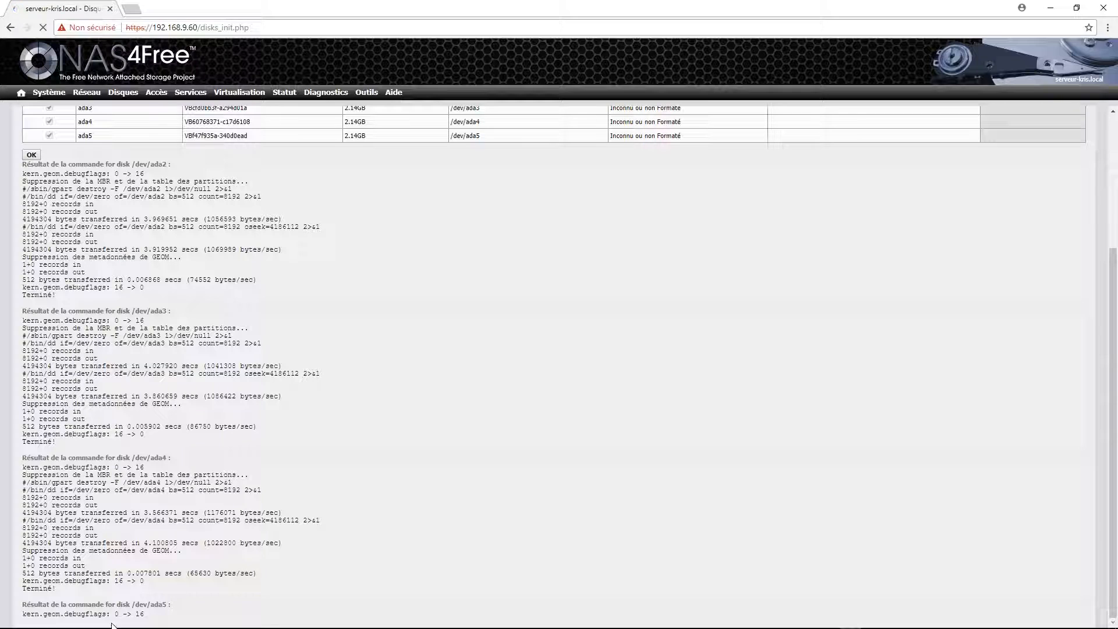
scroll(267, 525, down, 1)
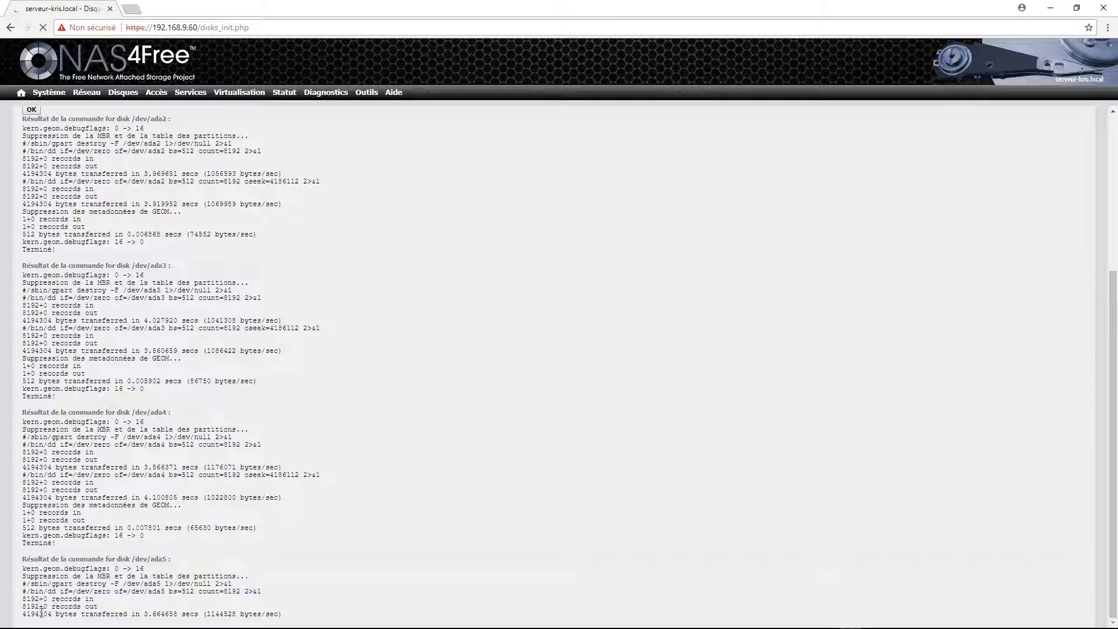
scroll(320, 543, down, 2)
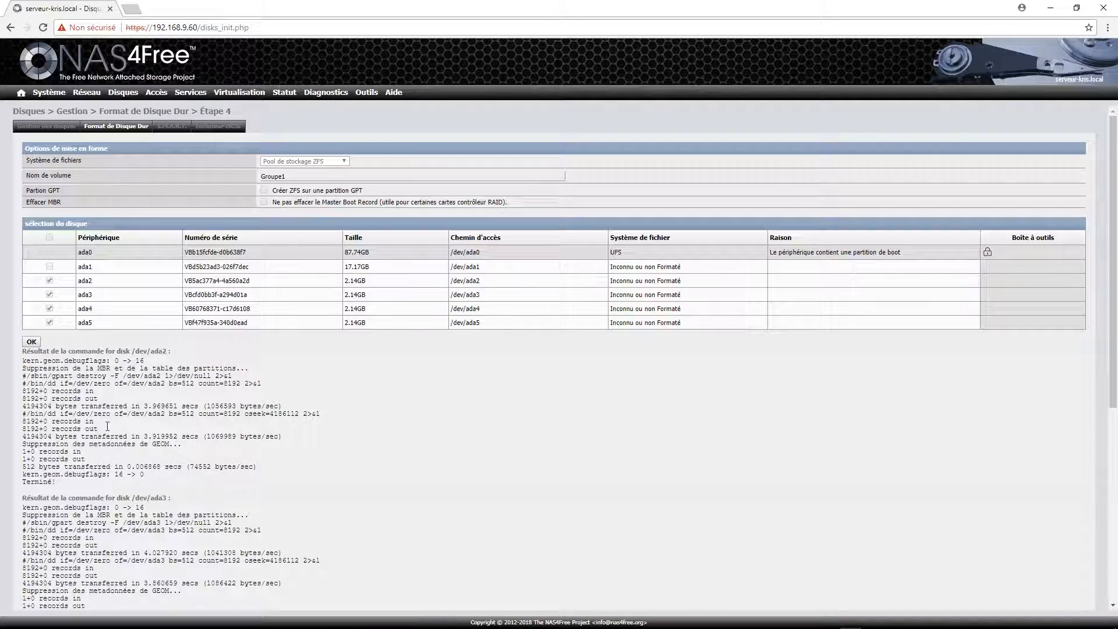
click(31, 343)
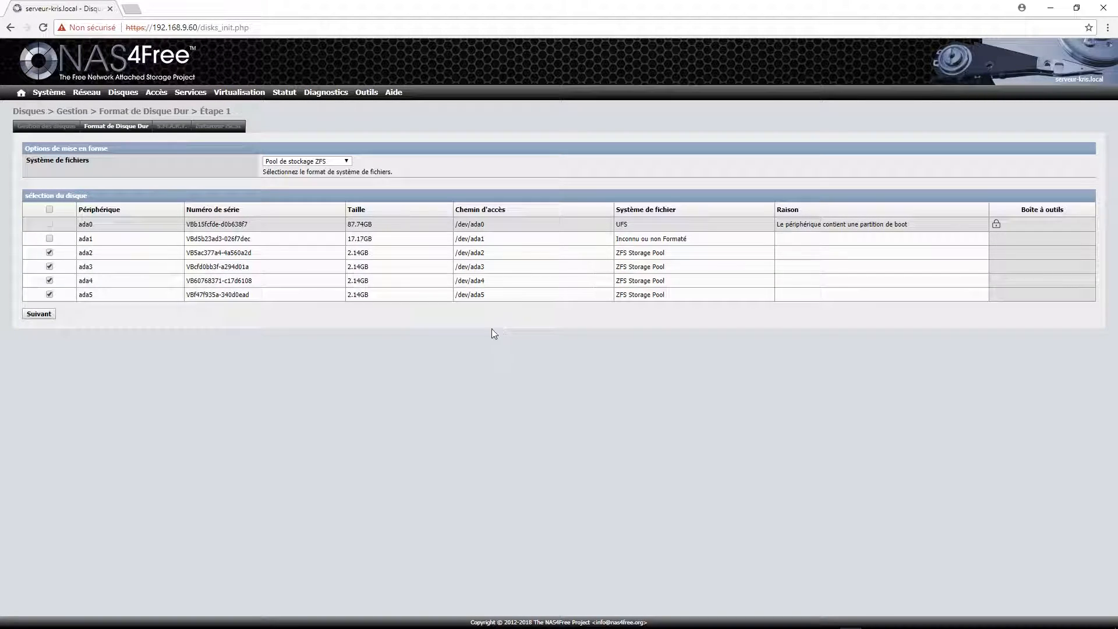
Switch to the Gestion des disques tab showing ada2–ada5 as ZFS Storage Pool.
click(63, 130)
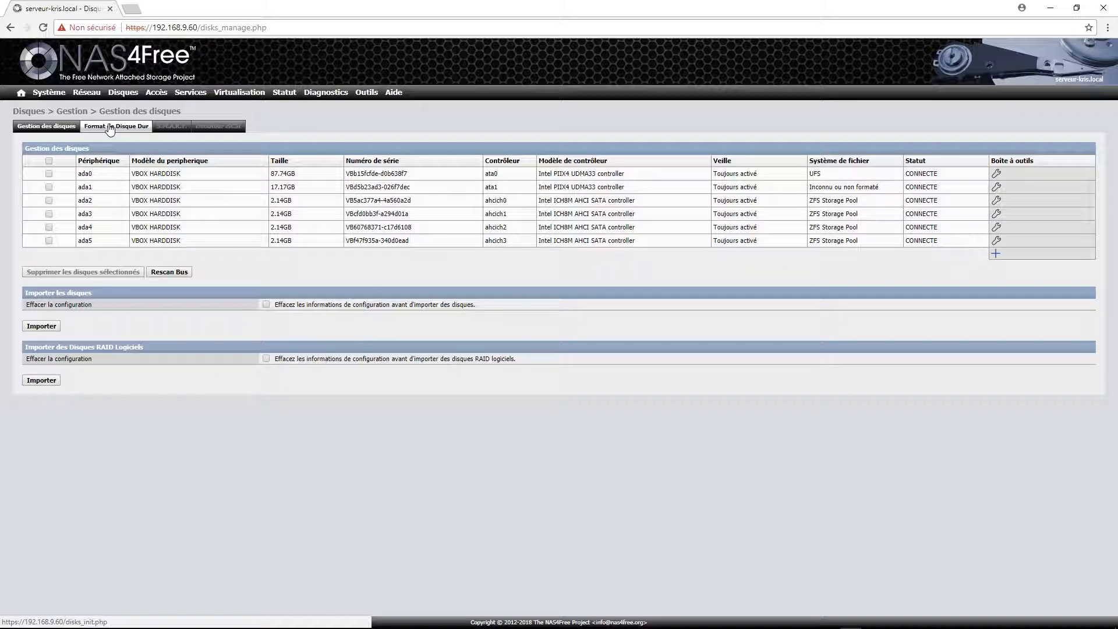
mouse_move(122, 93)
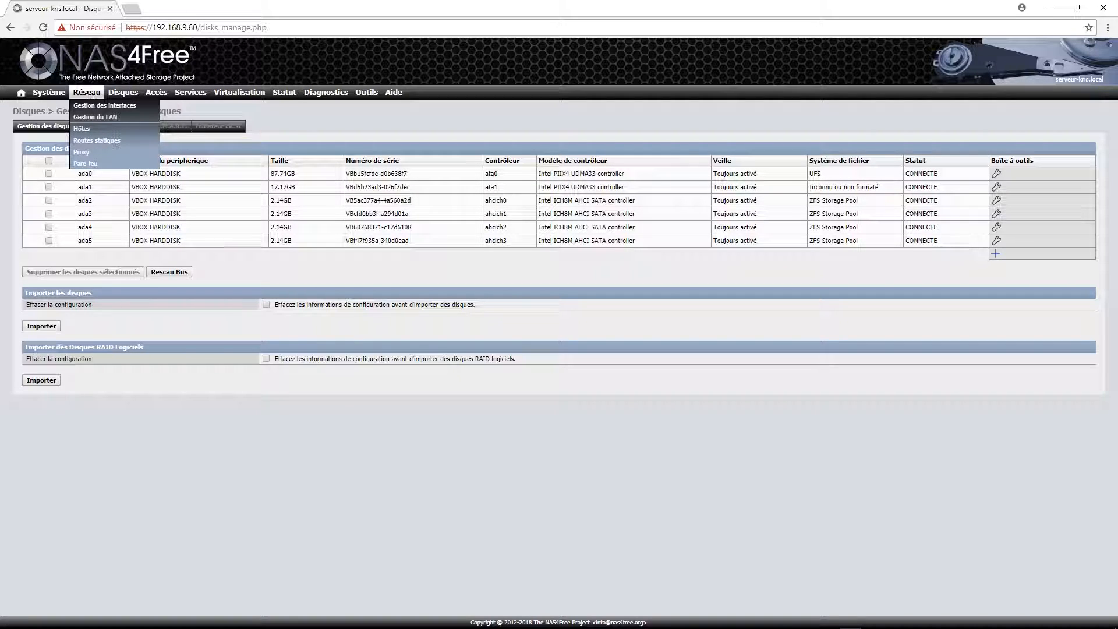
Open an Ajouter form under Disques > ZFS > Périphérique Virtuel listing disks ada2–ada5.
click(116, 128)
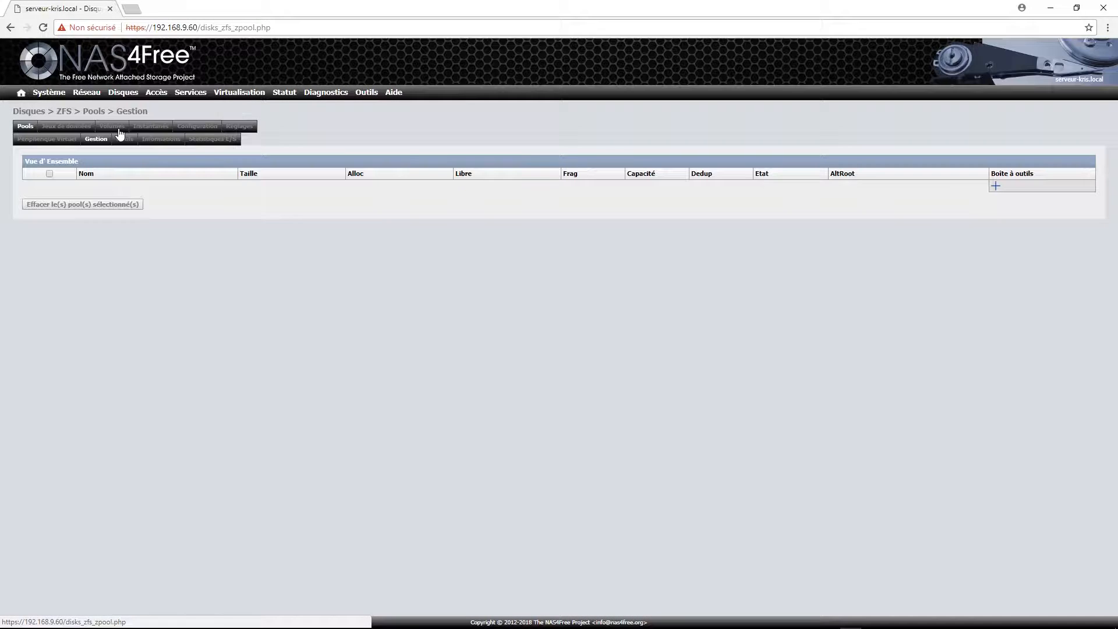
key(ctrl+f)
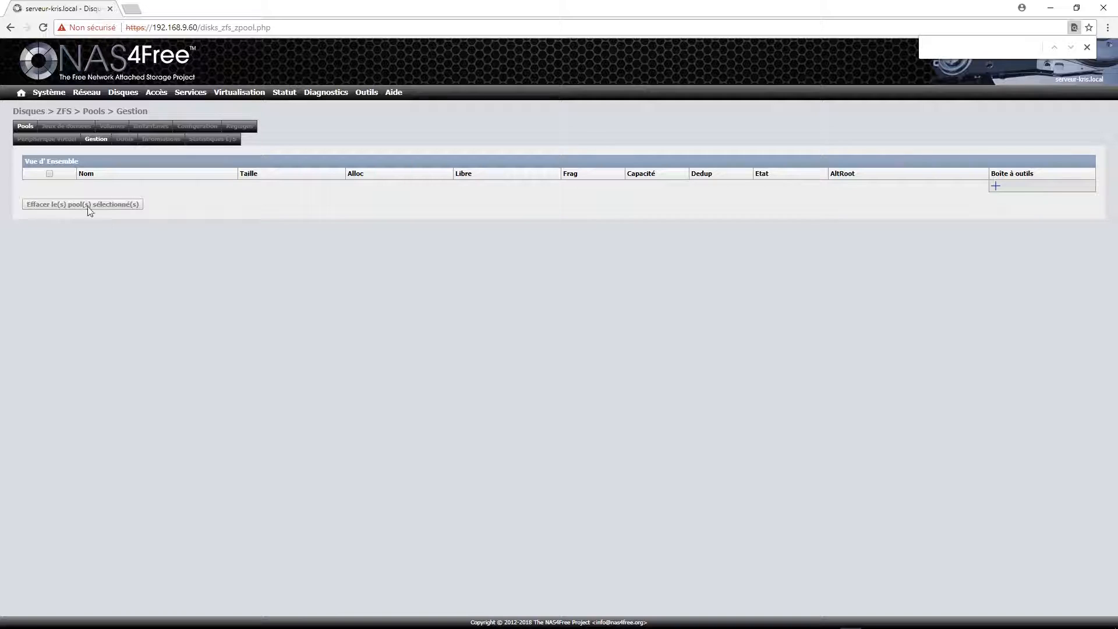
click(46, 139)
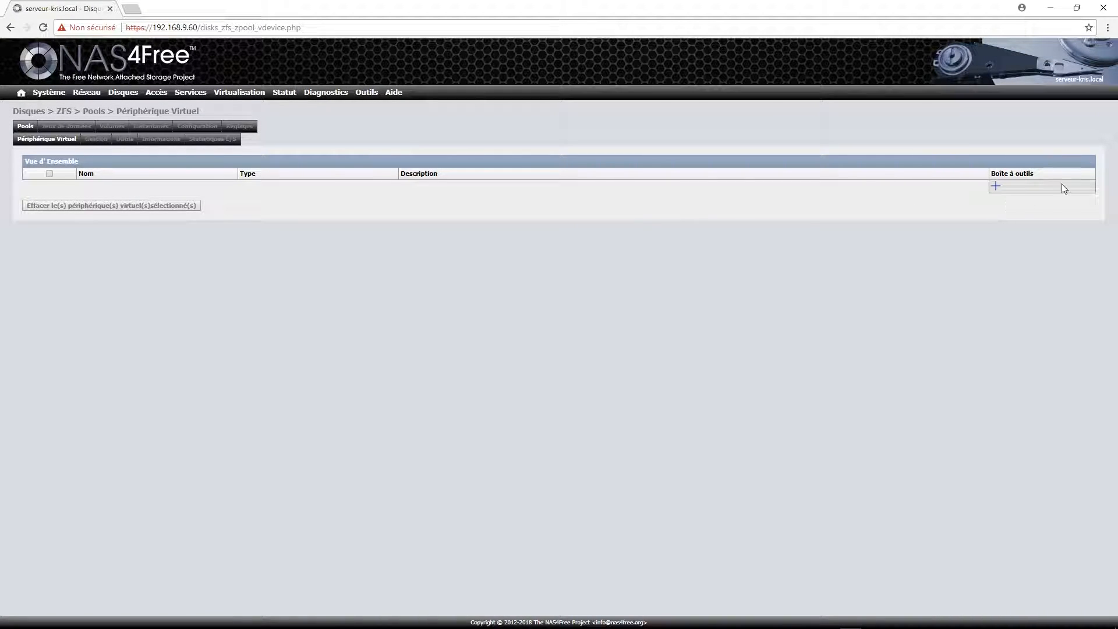
click(996, 186)
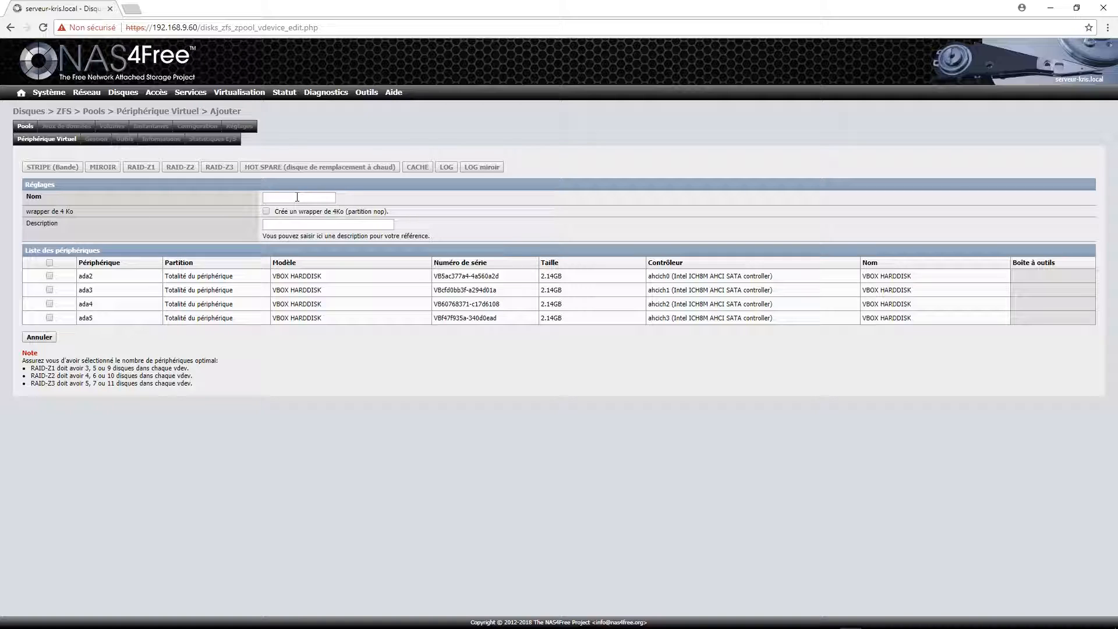
Build raidz2 vdev Grappe1 from all four disks, described Groupe1, with the 4 KB wrapper.
click(50, 264)
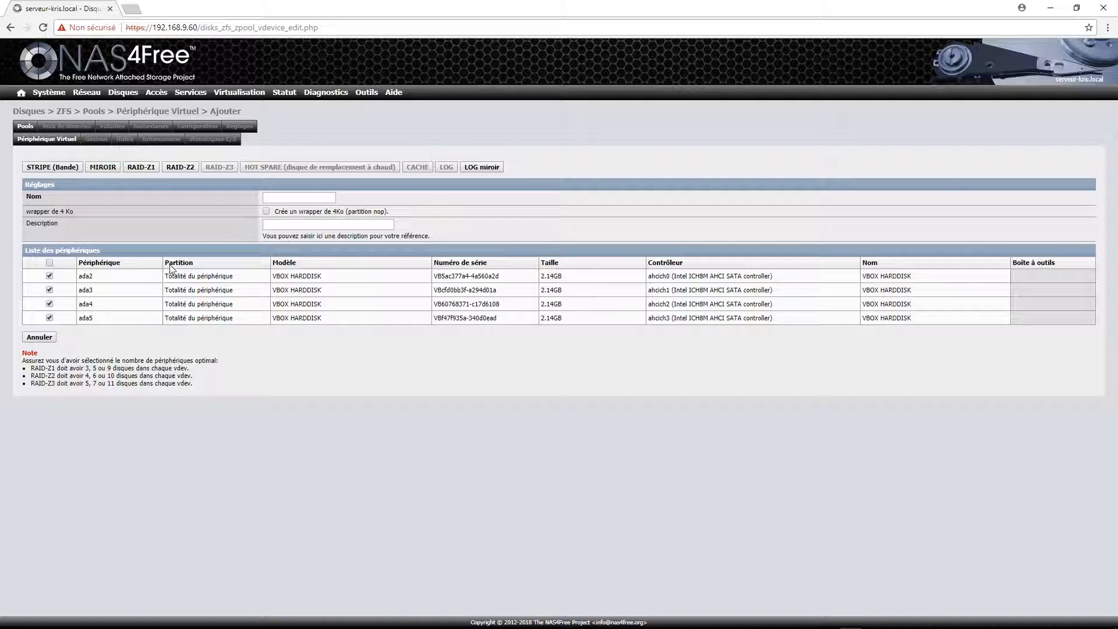
click(303, 199)
text(Grappe1)
click(302, 223)
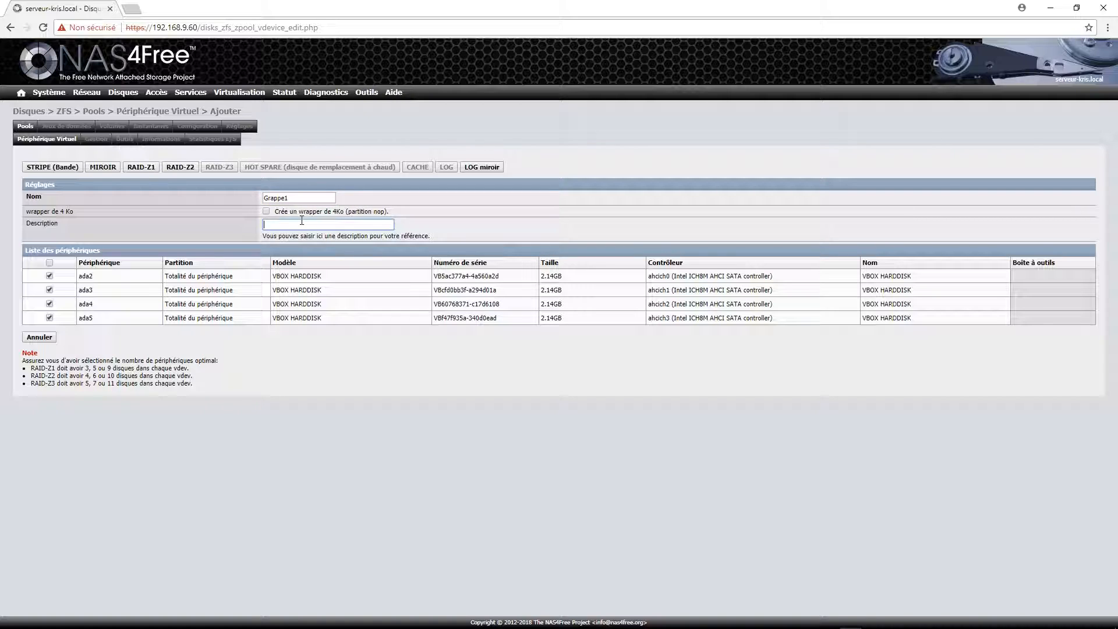
text(Groupe1)
click(266, 212)
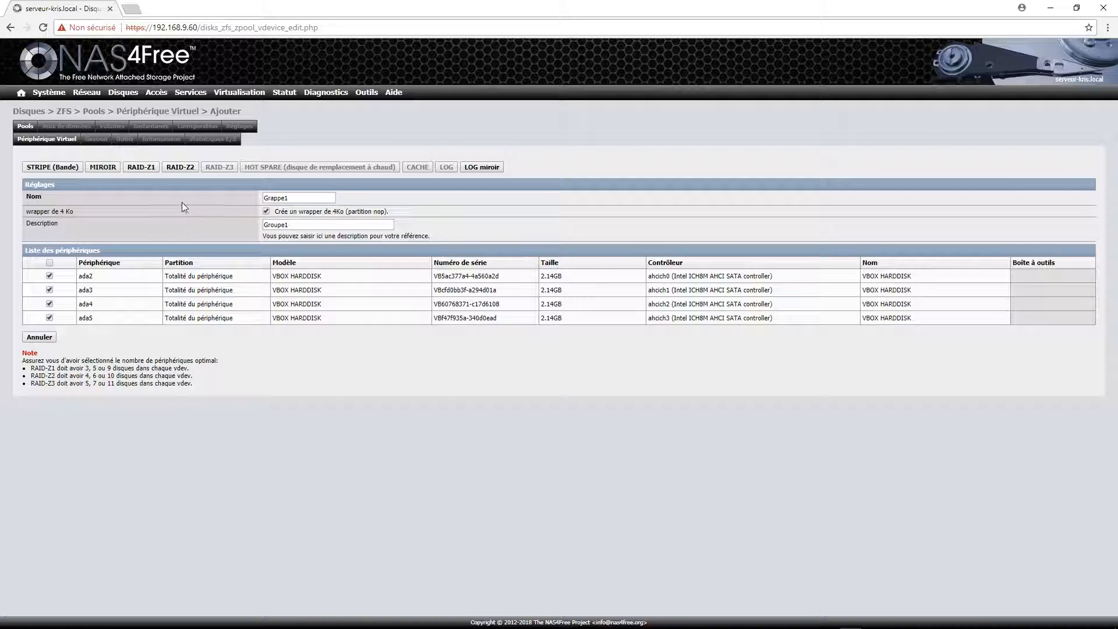
click(187, 168)
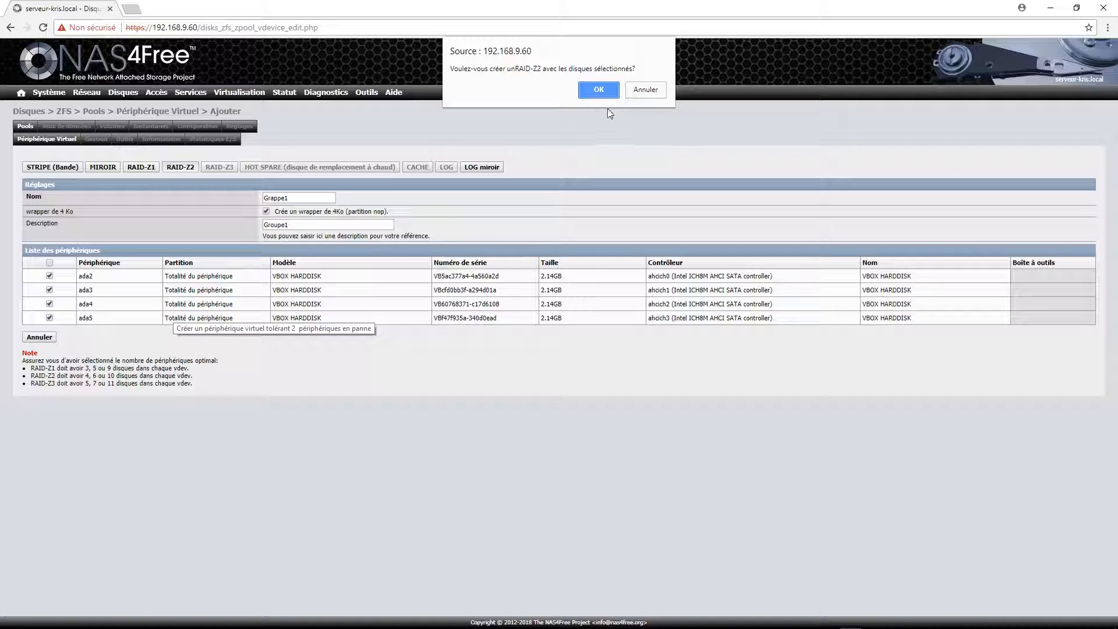
click(599, 87)
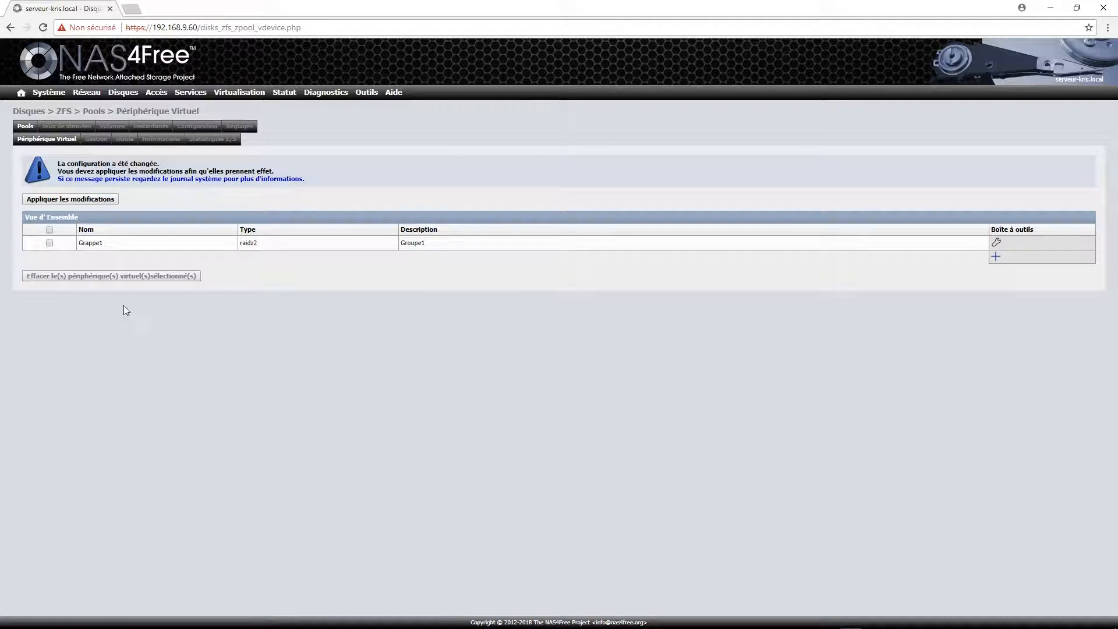
Apply the pending vdev change and start a new ZFS pool named Stockage.
click(81, 200)
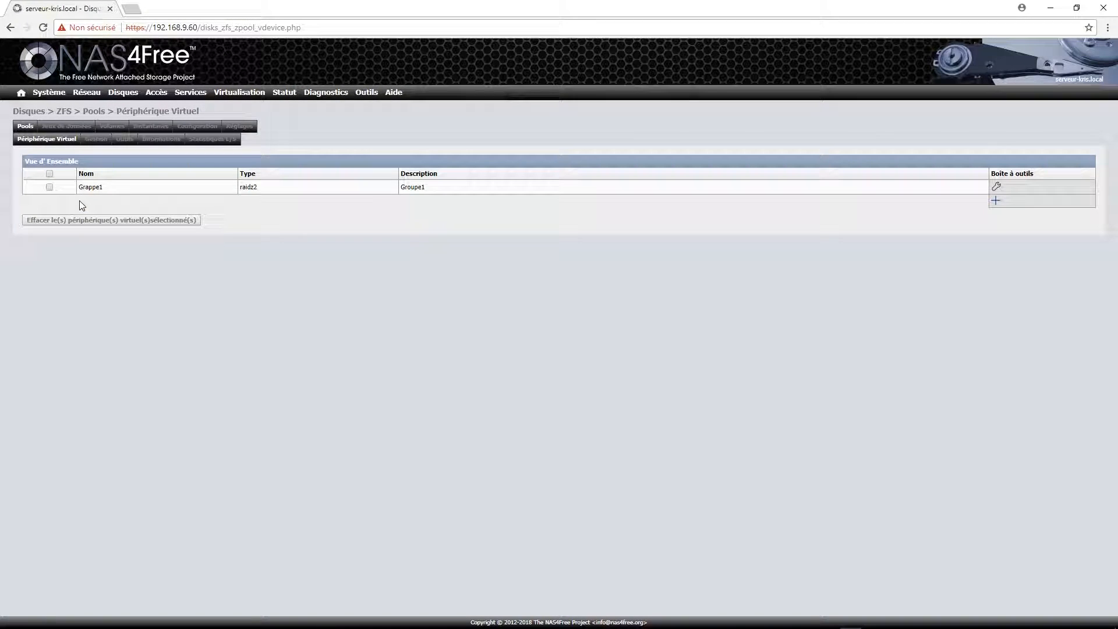
click(95, 142)
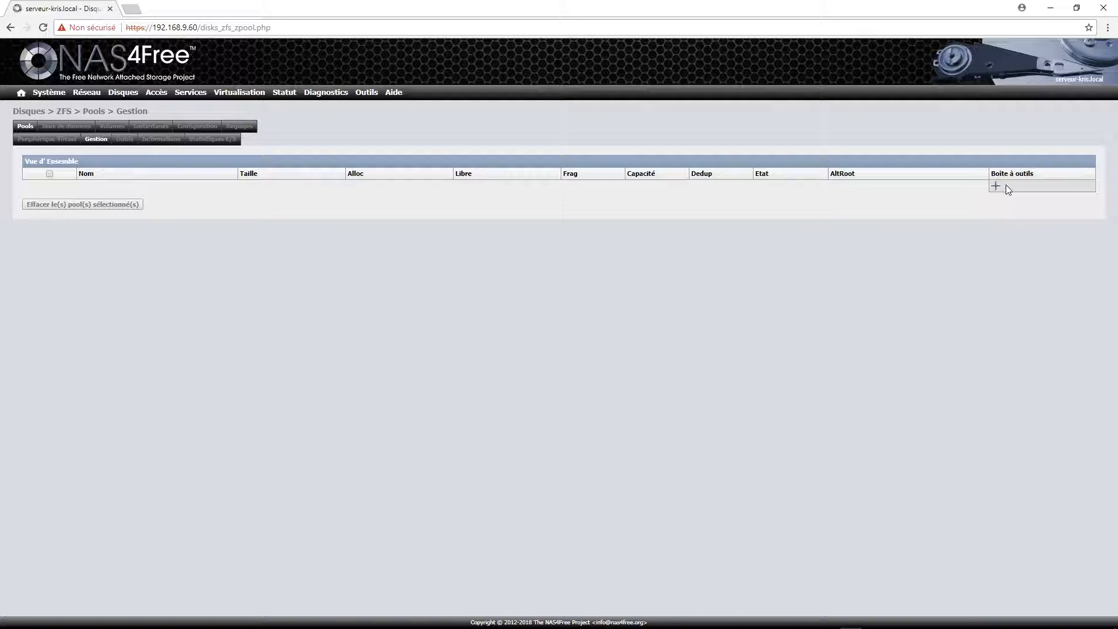
click(996, 187)
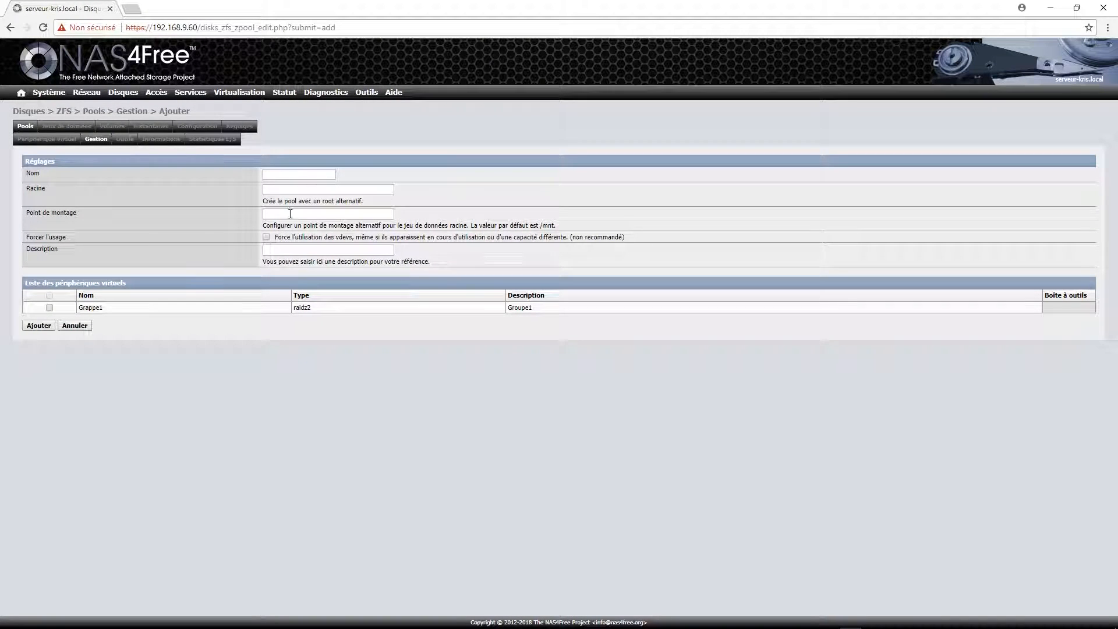
click(285, 177)
text(Stockage)
Describe the pool as 'Disque de stockage', add Grappe1, then create and apply it.
click(310, 249)
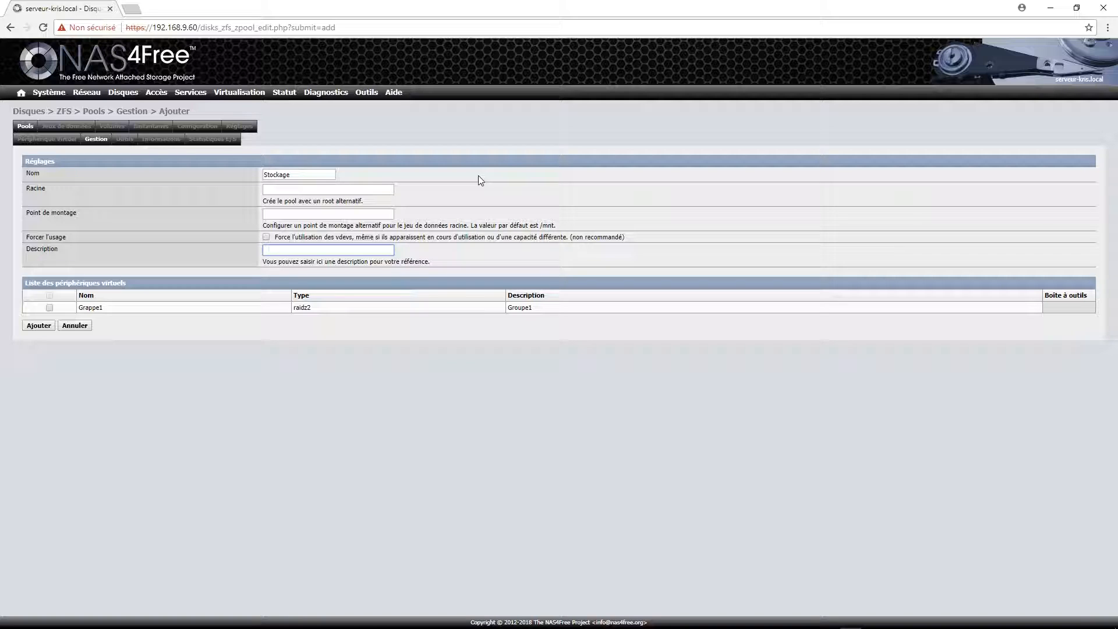
text(Dsique de )
text(sot)
text(ckage)
text(is)
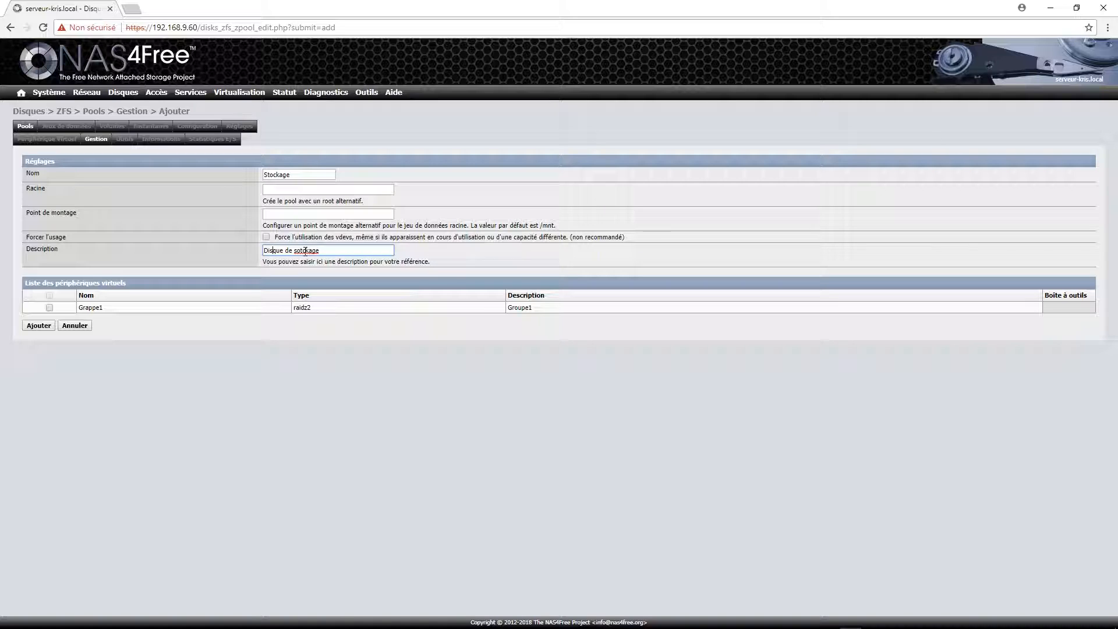
key(BackSpace)
key(BackSpace)
text(to)
click(50, 308)
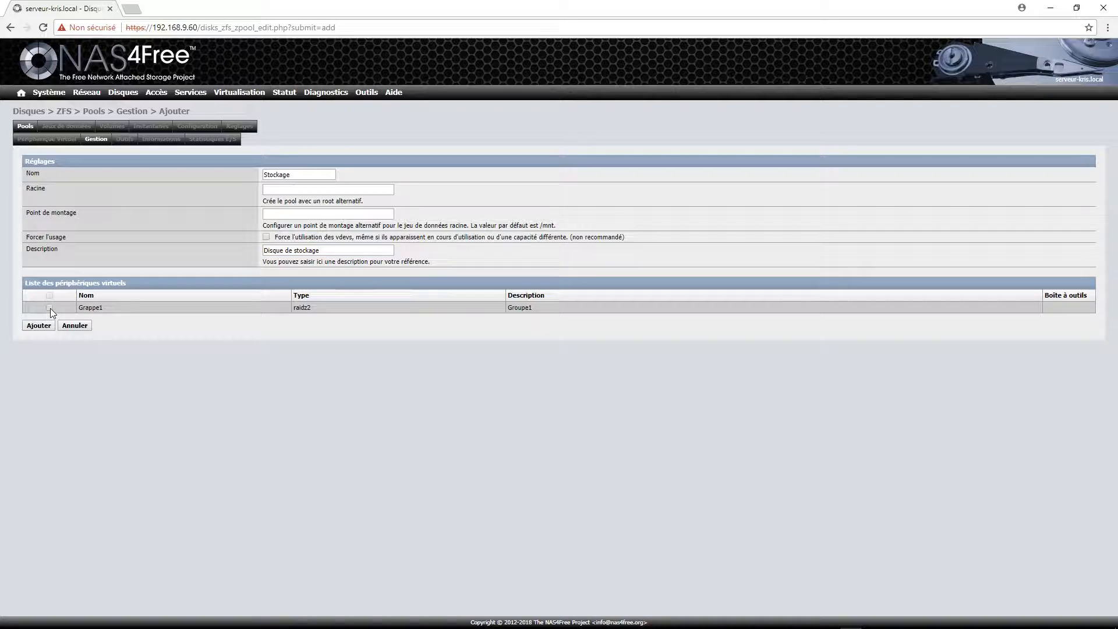
click(49, 307)
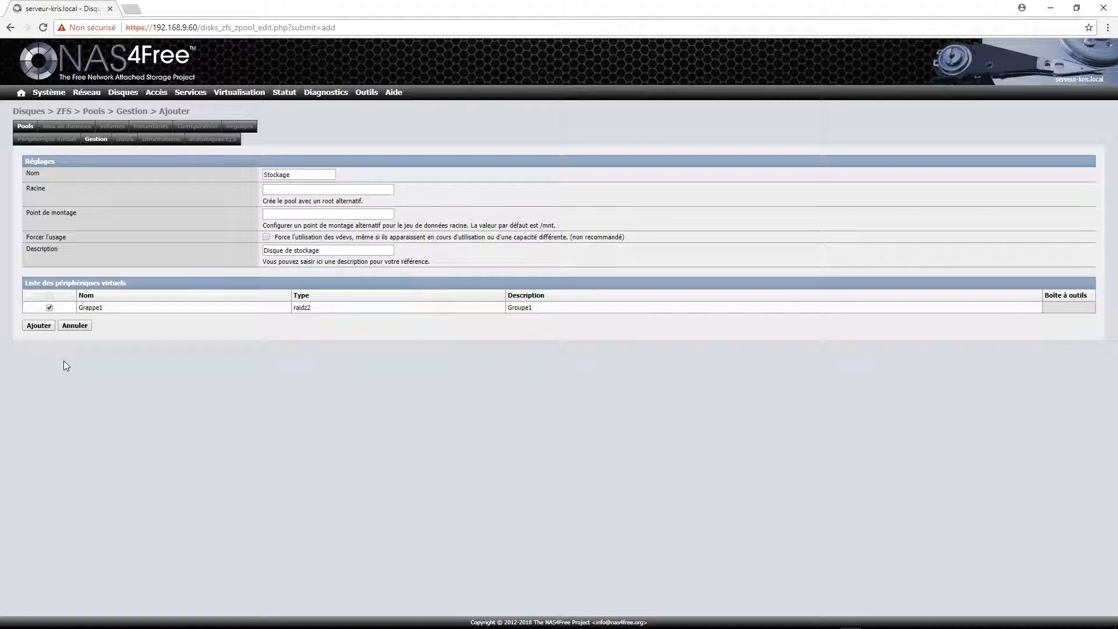
click(38, 326)
click(88, 199)
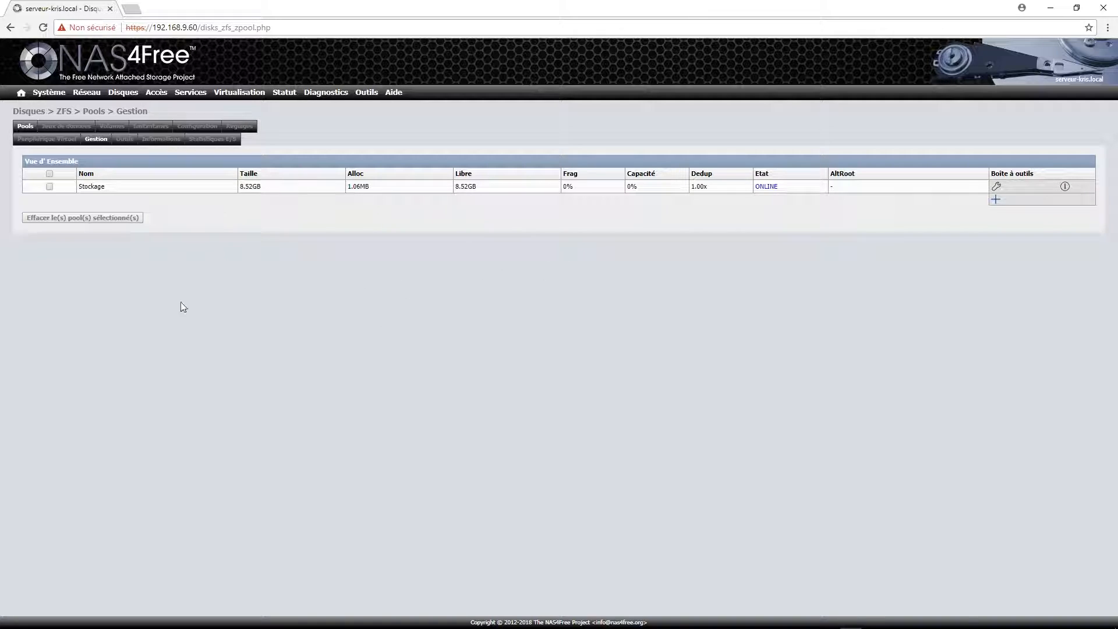
Shut down the NAS4Free server via Système > Arrêt with Oui, then bring VirtualBox Manager forward.
drag(715, 10, 349, 23)
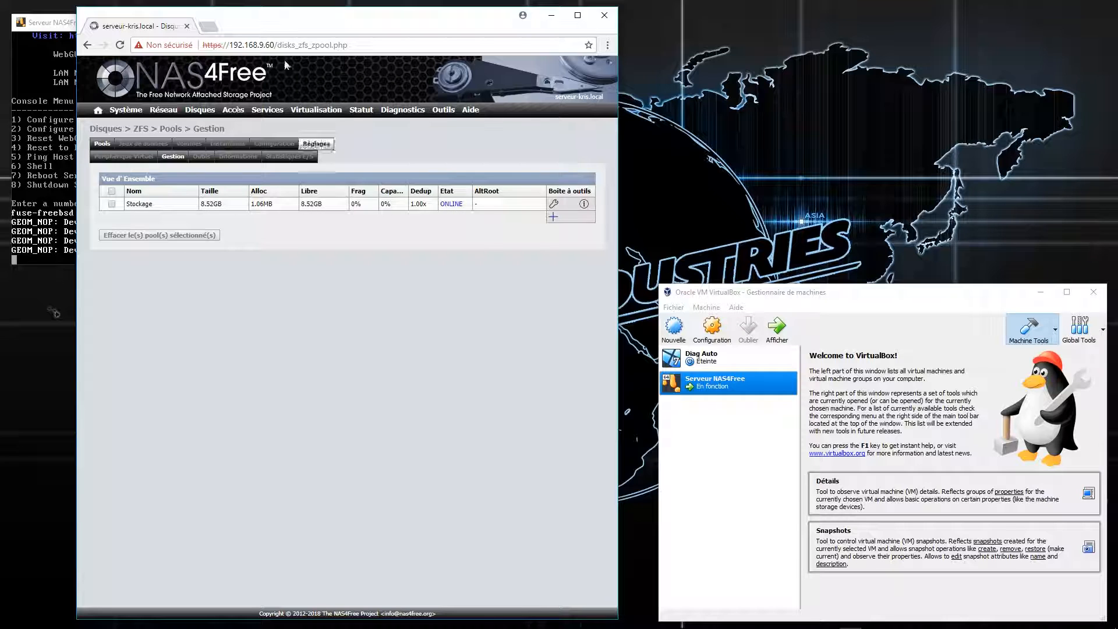
drag(323, 24, 704, 28)
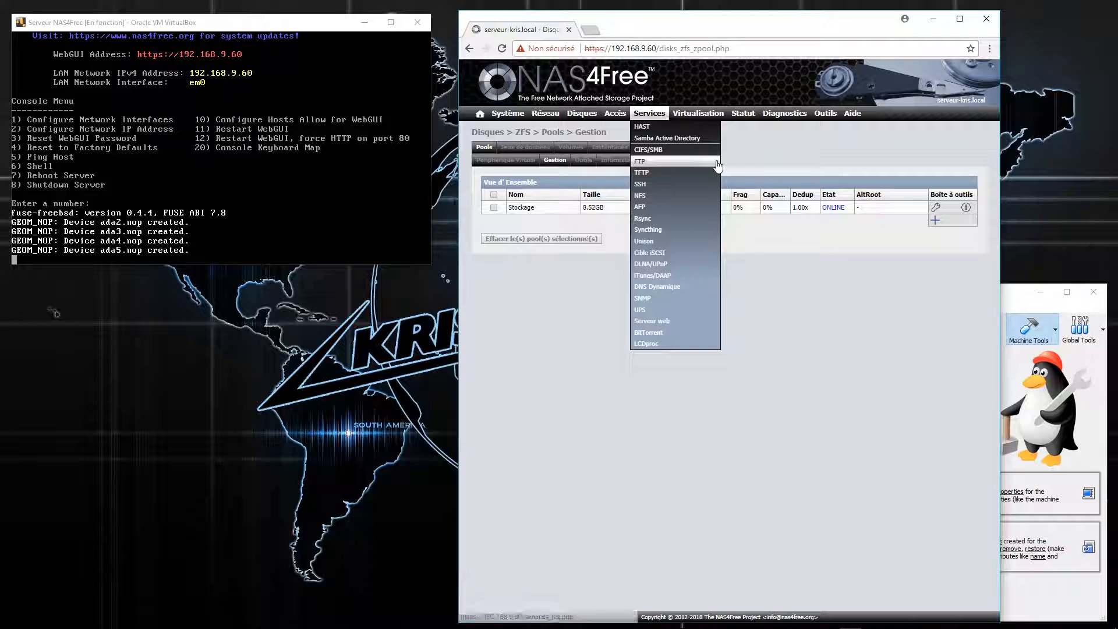
mouse_move(508, 114)
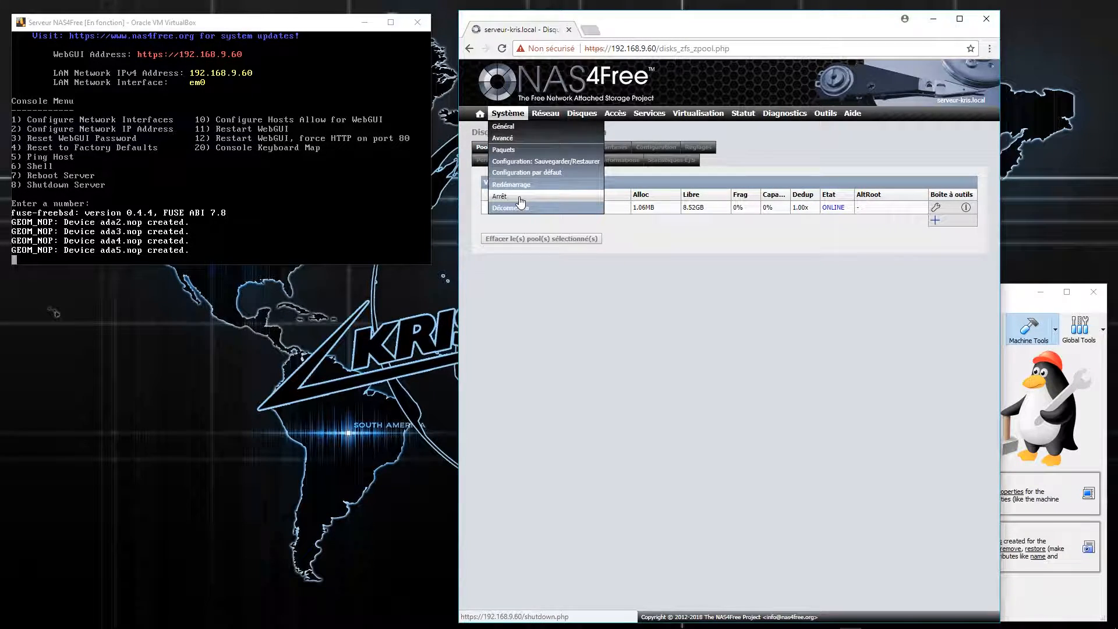
click(500, 196)
click(491, 220)
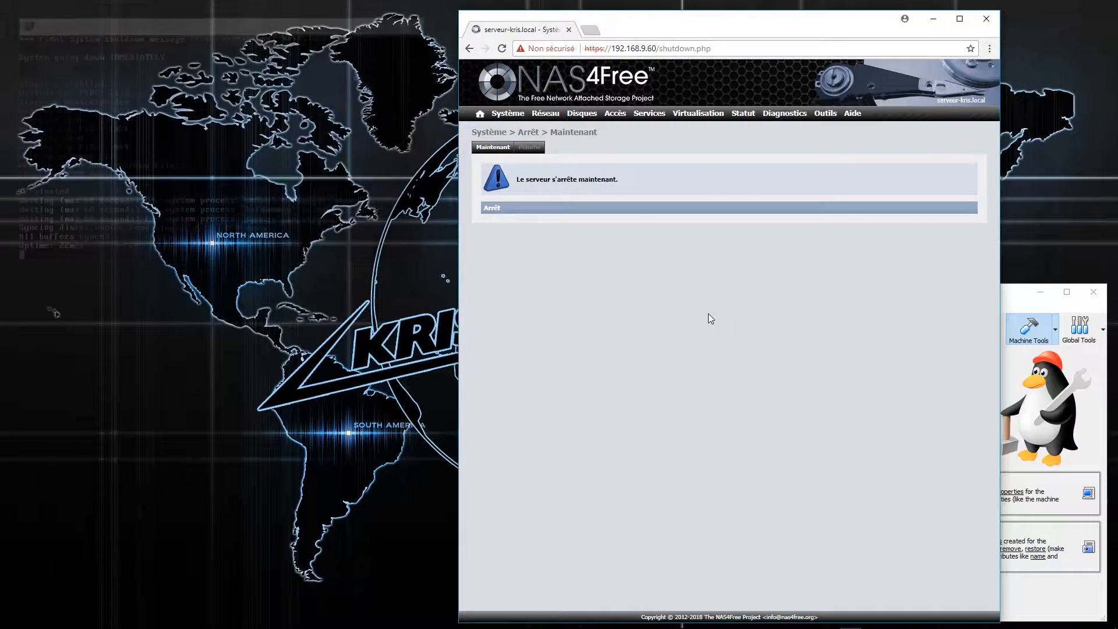
drag(721, 28, 308, 23)
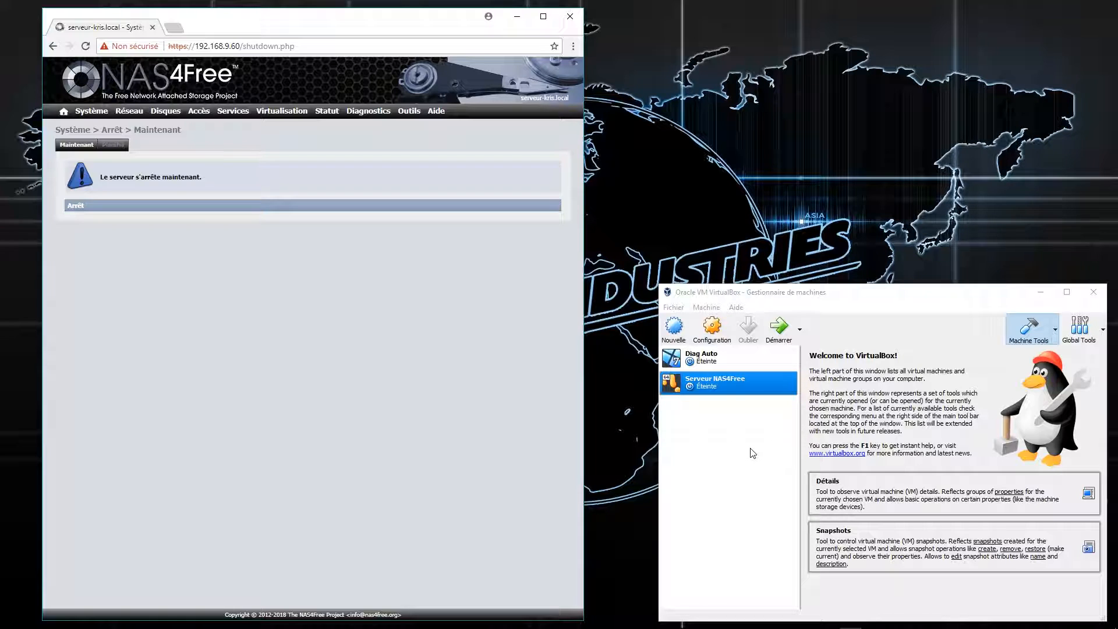
drag(792, 298, 758, 295)
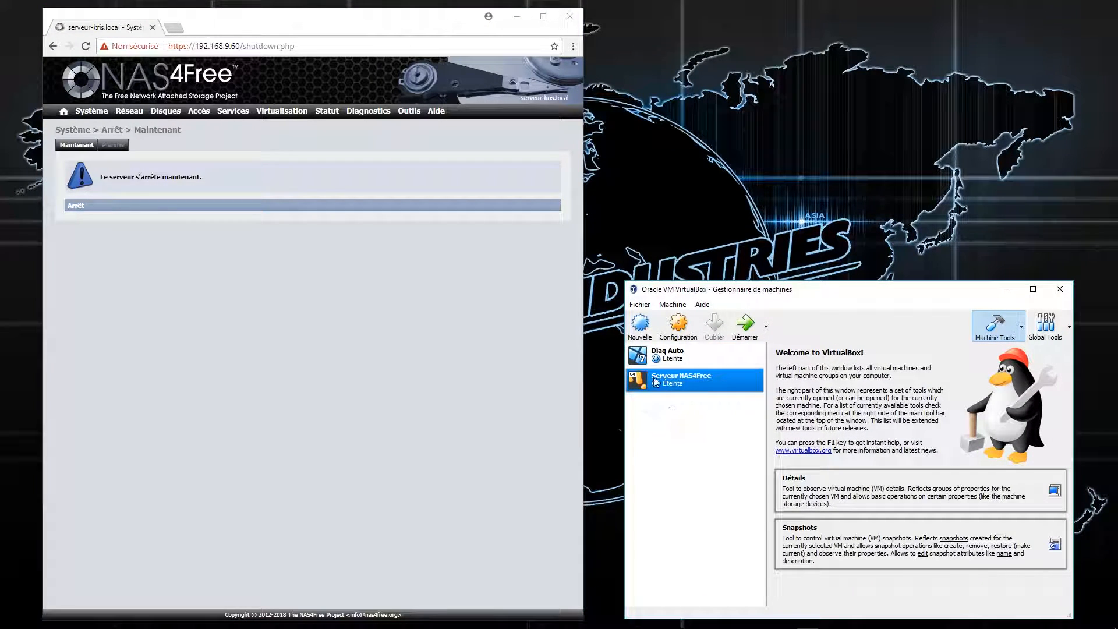
In Serveur NAS4Free storage settings, create new 2 GB disk Disque5 on Contrôleur SATA.
click(695, 322)
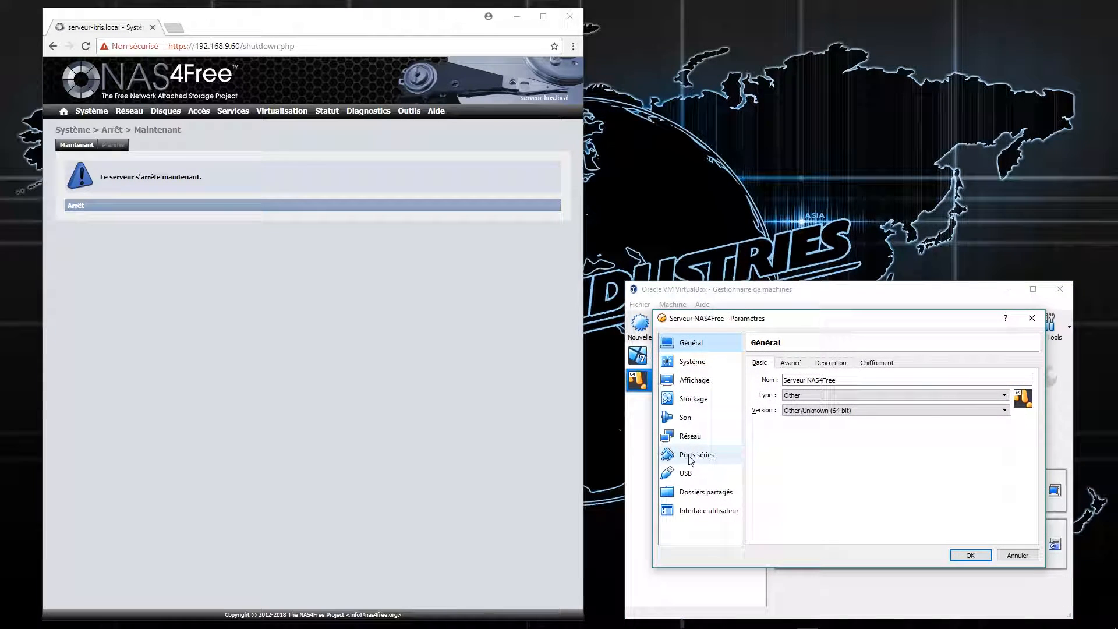
click(720, 403)
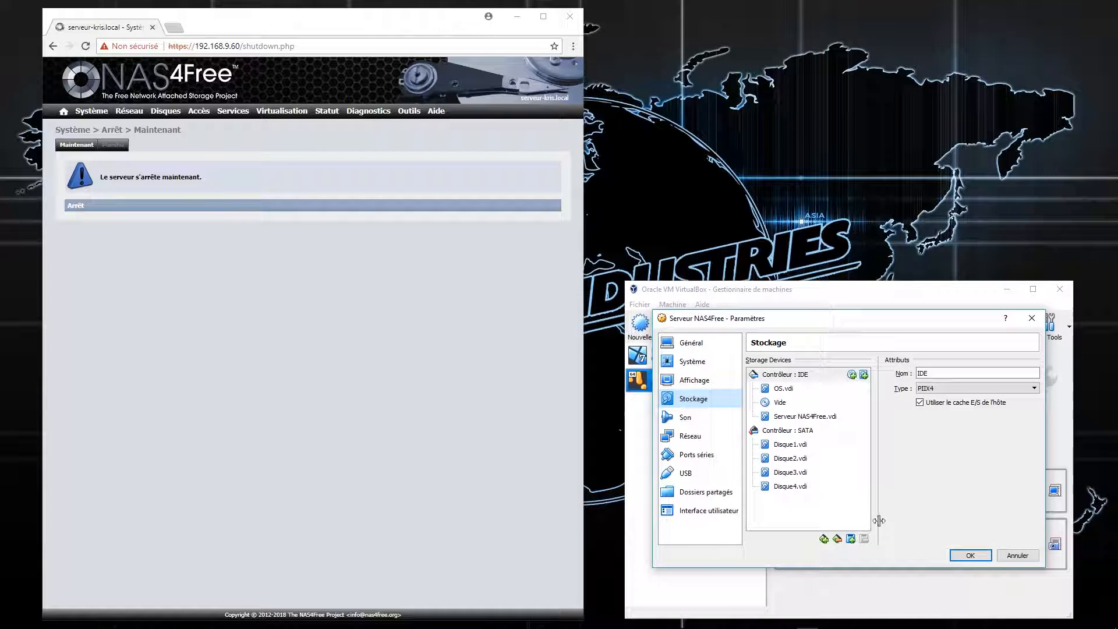
click(812, 431)
click(864, 431)
click(826, 492)
drag(867, 332, 938, 192)
click(991, 424)
click(991, 424)
text(D)
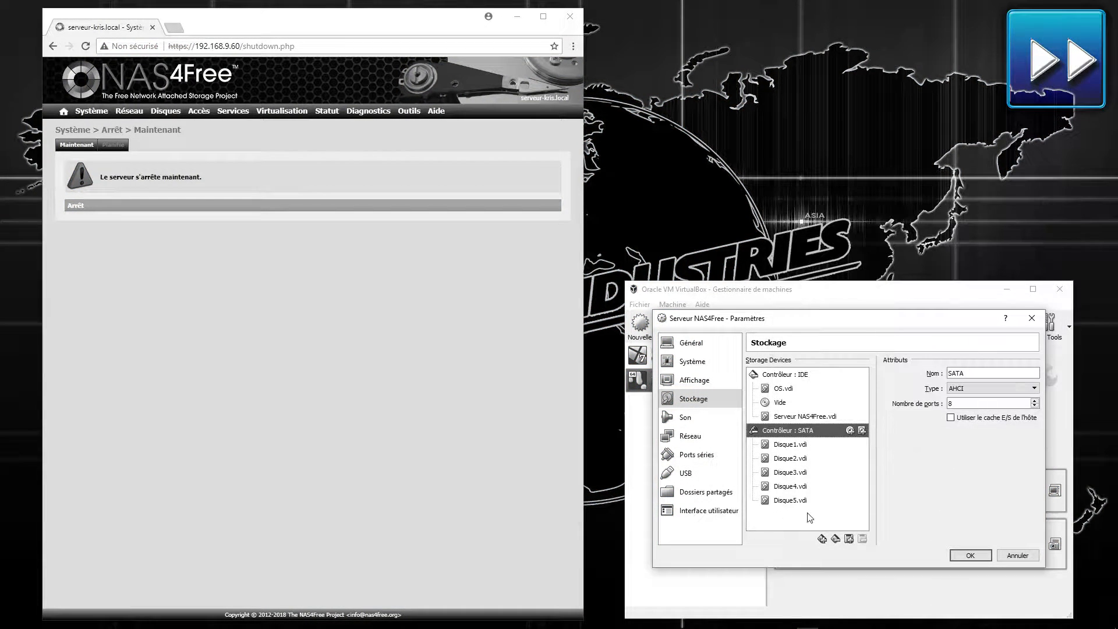
click(864, 431)
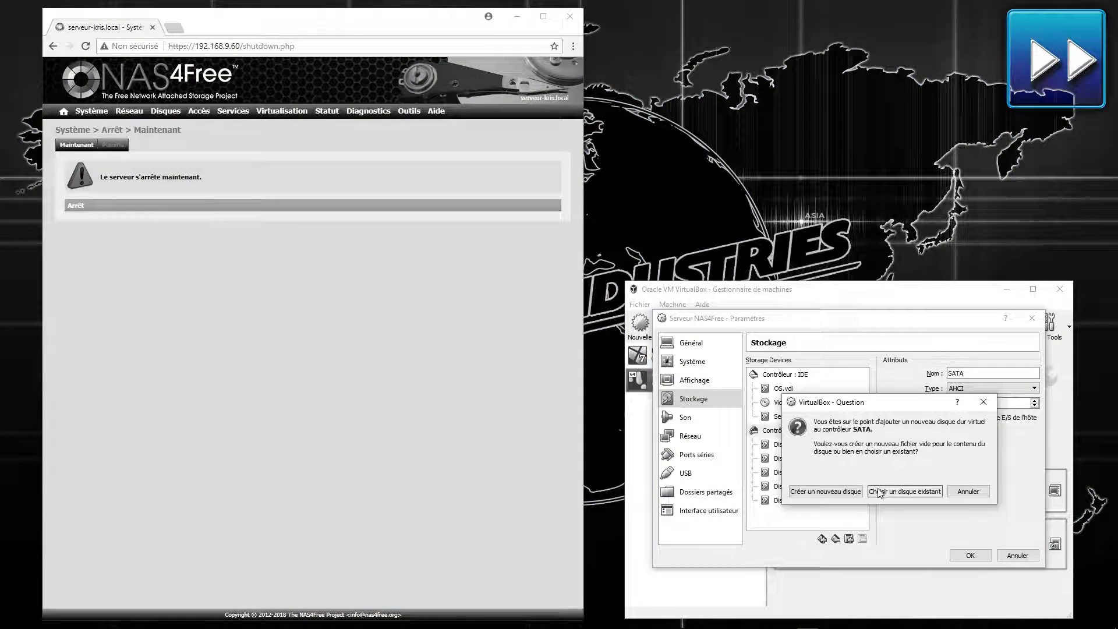
Create and attach another new 2 GB disk named Disque6.
click(827, 492)
click(920, 563)
click(916, 599)
double_click(788, 421)
text(Disque6)
click(920, 563)
Create and attach another new 2 GB disk named Disque7.
click(864, 430)
click(827, 492)
click(914, 562)
click(918, 563)
text(Disque7)
click(864, 431)
Create the last disk Disque8, review Disque5.vdi details, and save the storage settings.
click(852, 491)
click(924, 564)
click(924, 564)
key(ctrl+a)
text(Disque)
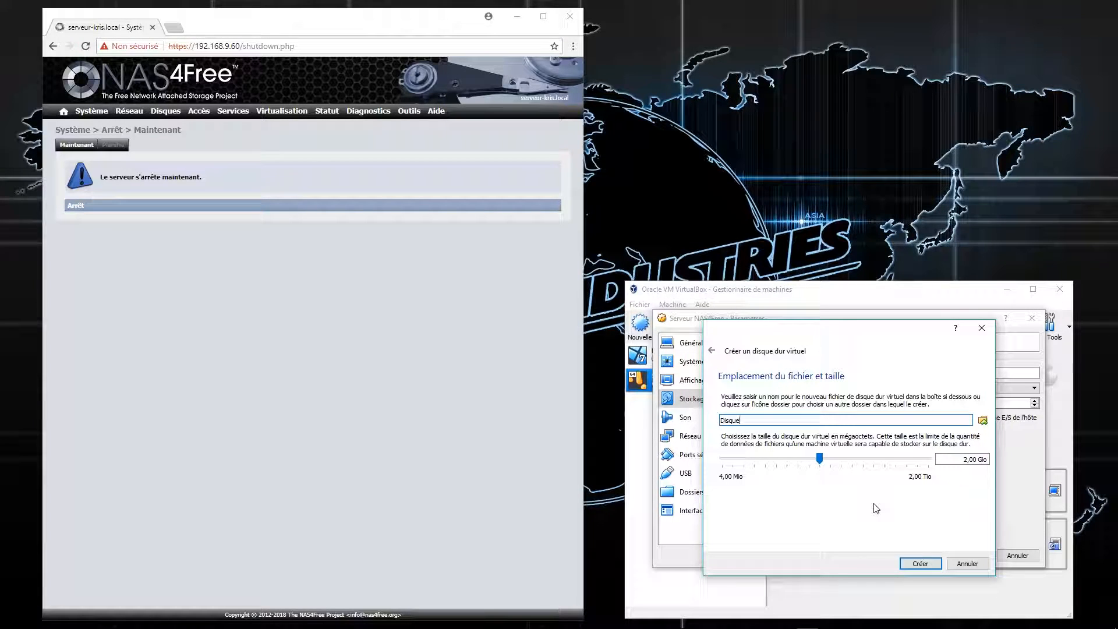
key(Return)
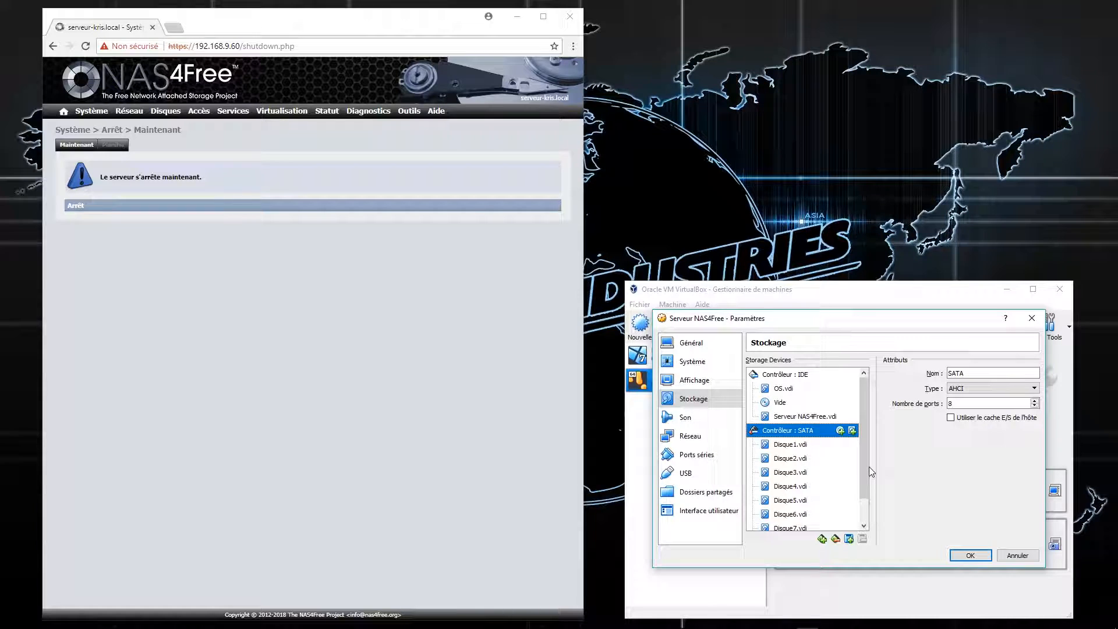
scroll(861, 467, down, 1)
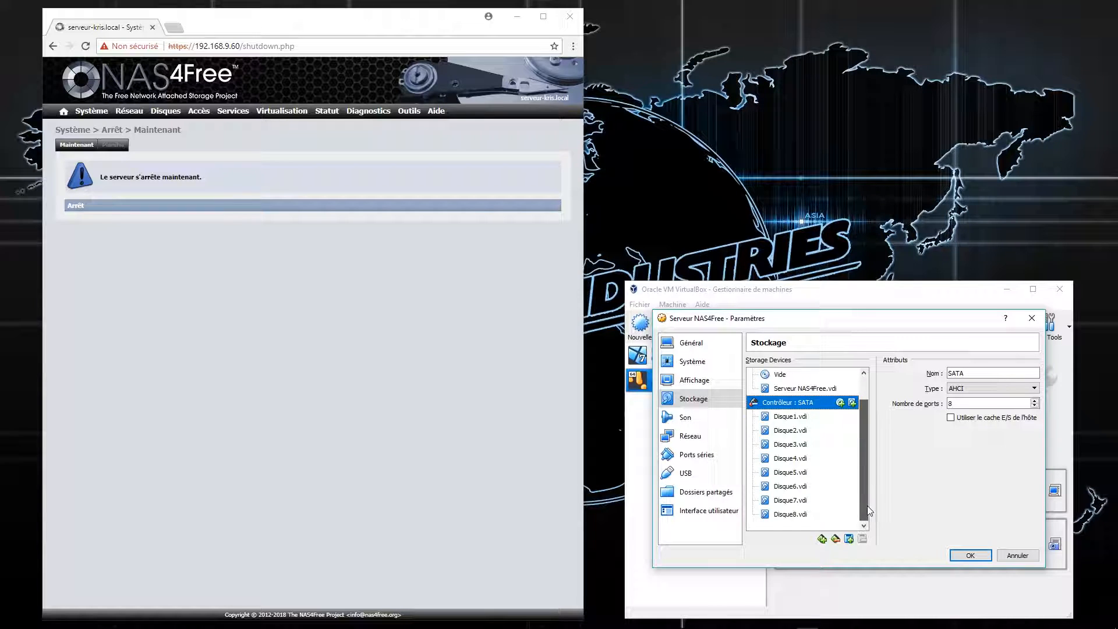
click(808, 472)
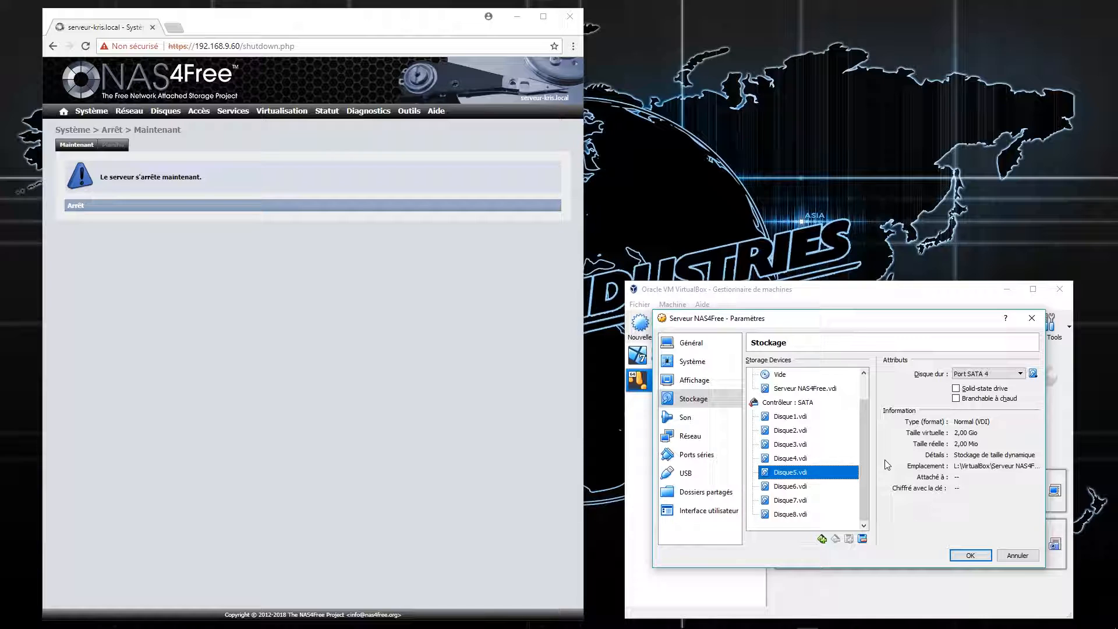
click(970, 555)
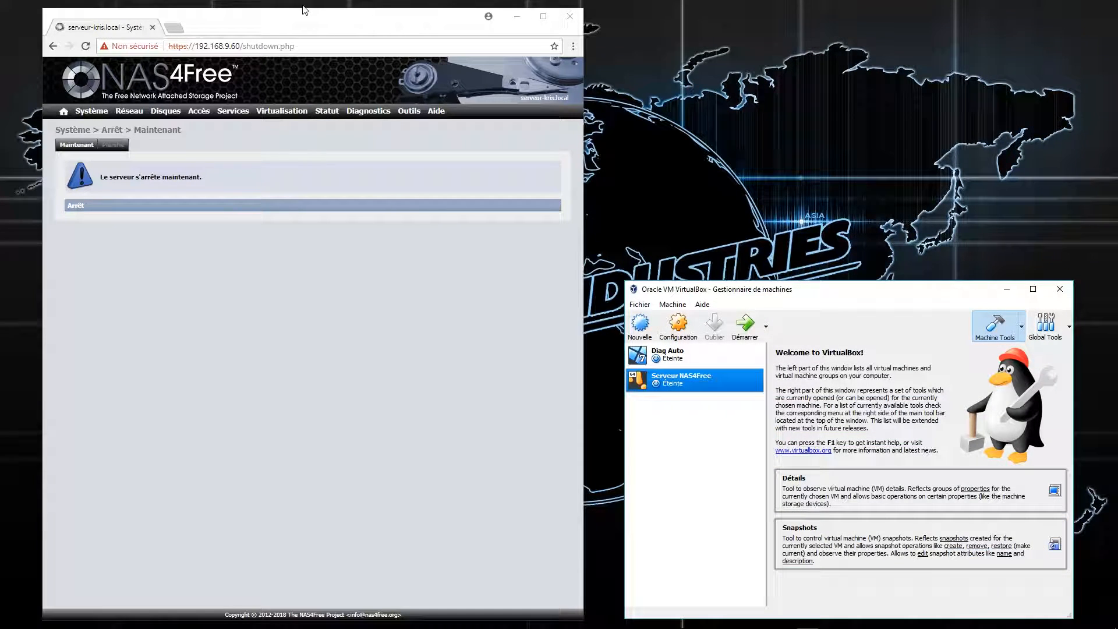
Start the Serveur NAS4Free VM and maximize the Chrome window showing the NAS4Free WebGUI.
drag(331, 23, 357, 23)
click(745, 325)
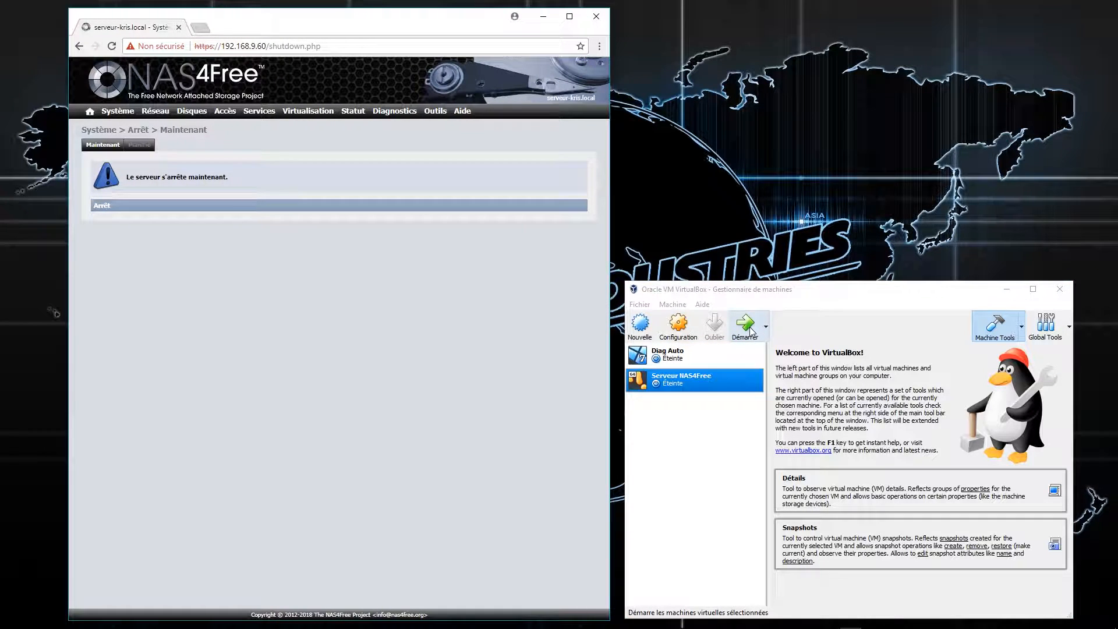
drag(453, 20, 914, 31)
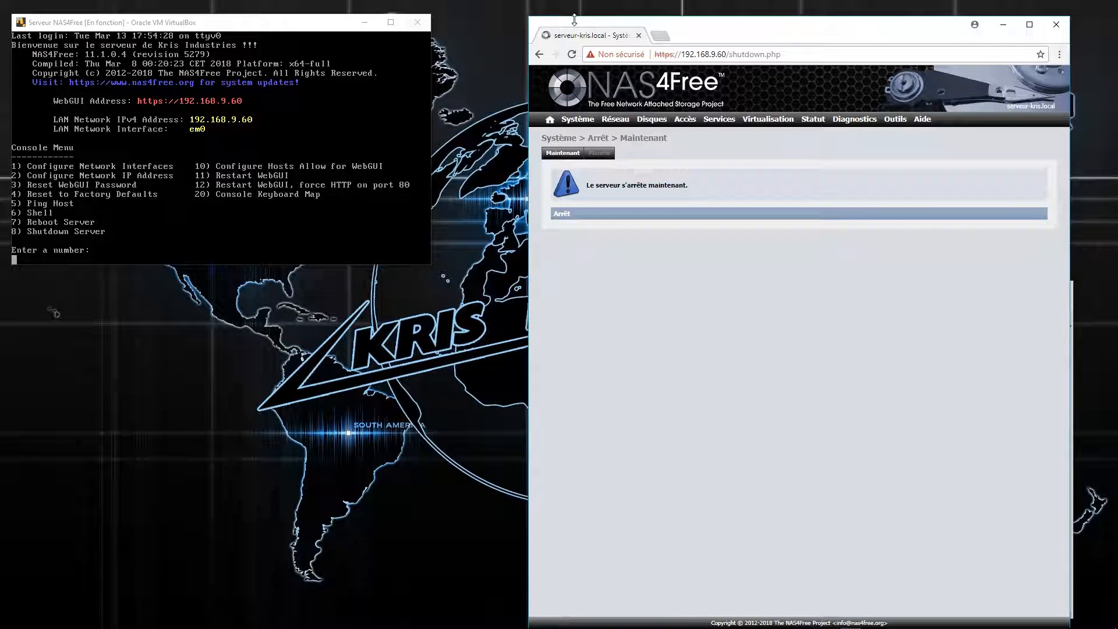
double_click(730, 37)
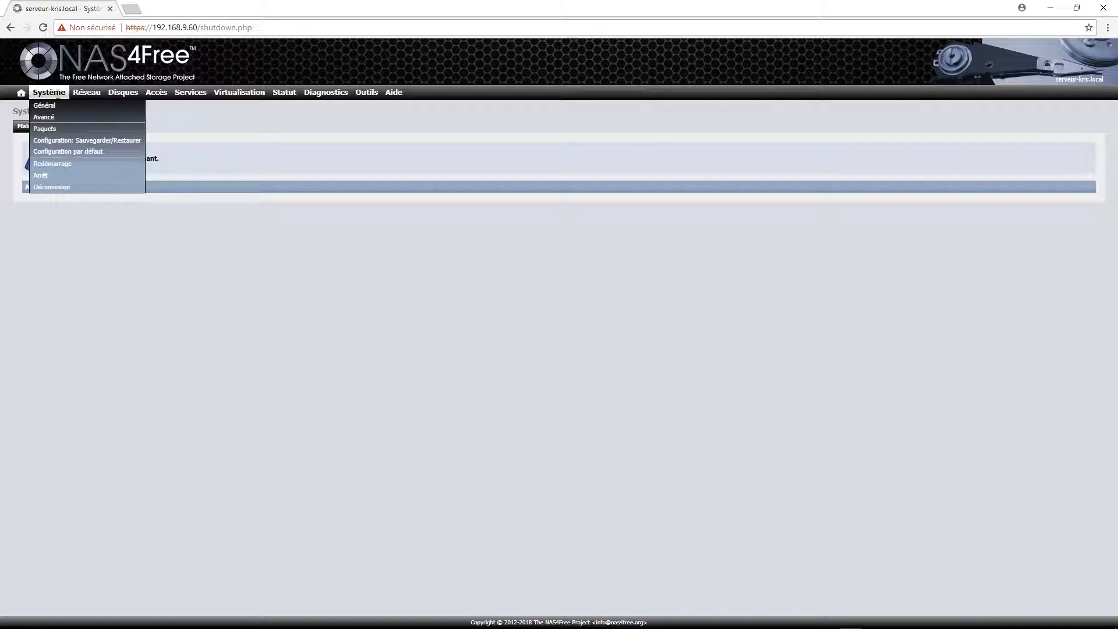
Import the new disks ada6–ada9 in Disques > Gestion and apply, showing them unformatted.
click(20, 93)
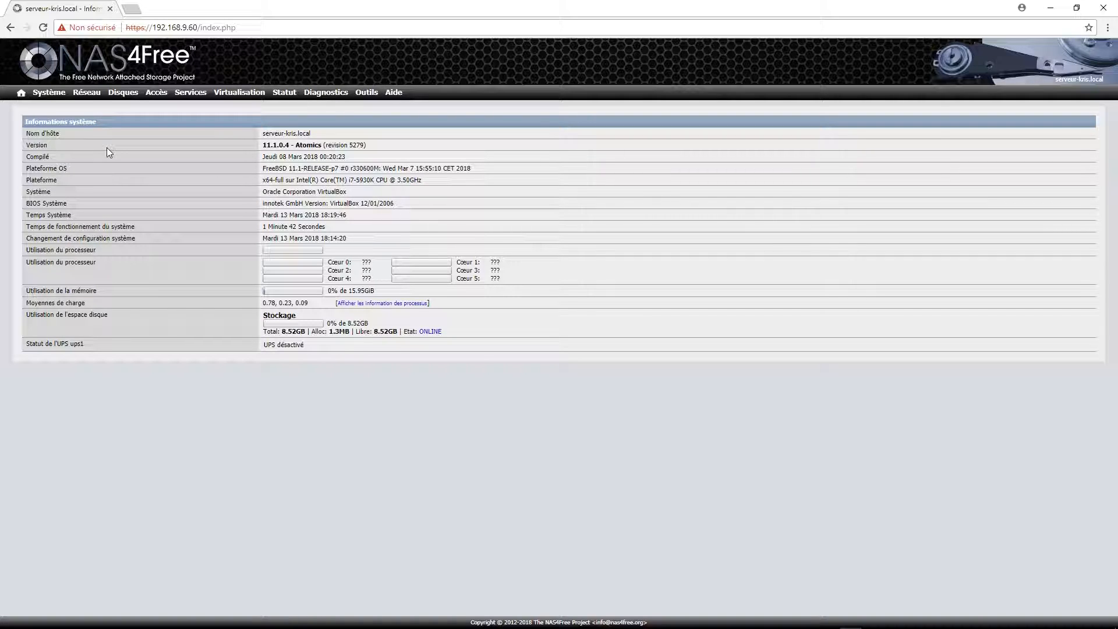
mouse_move(122, 95)
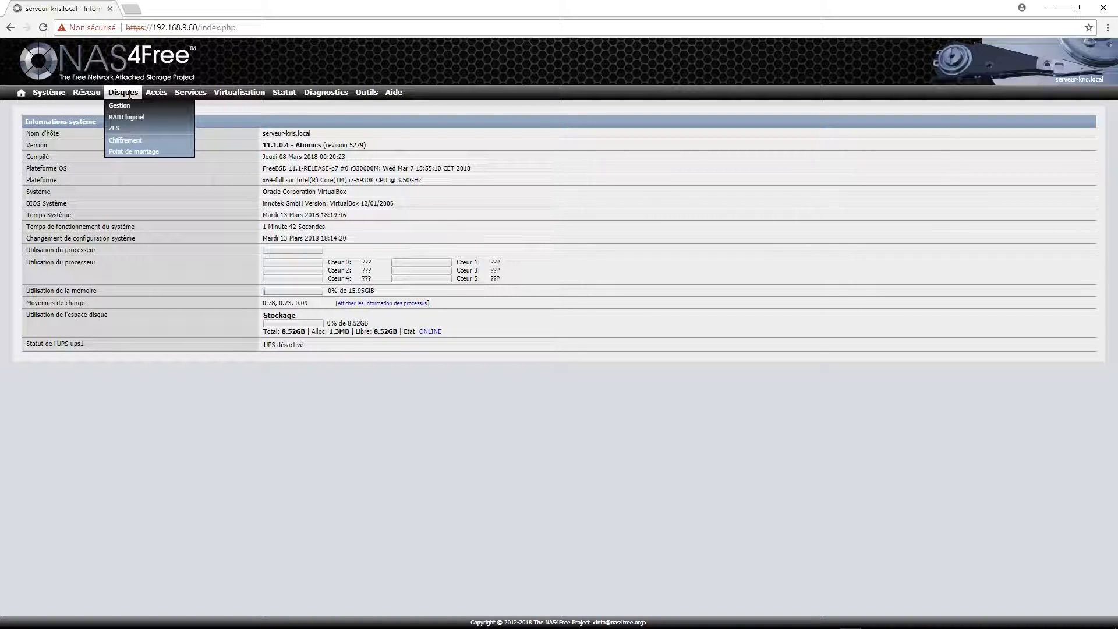
click(120, 106)
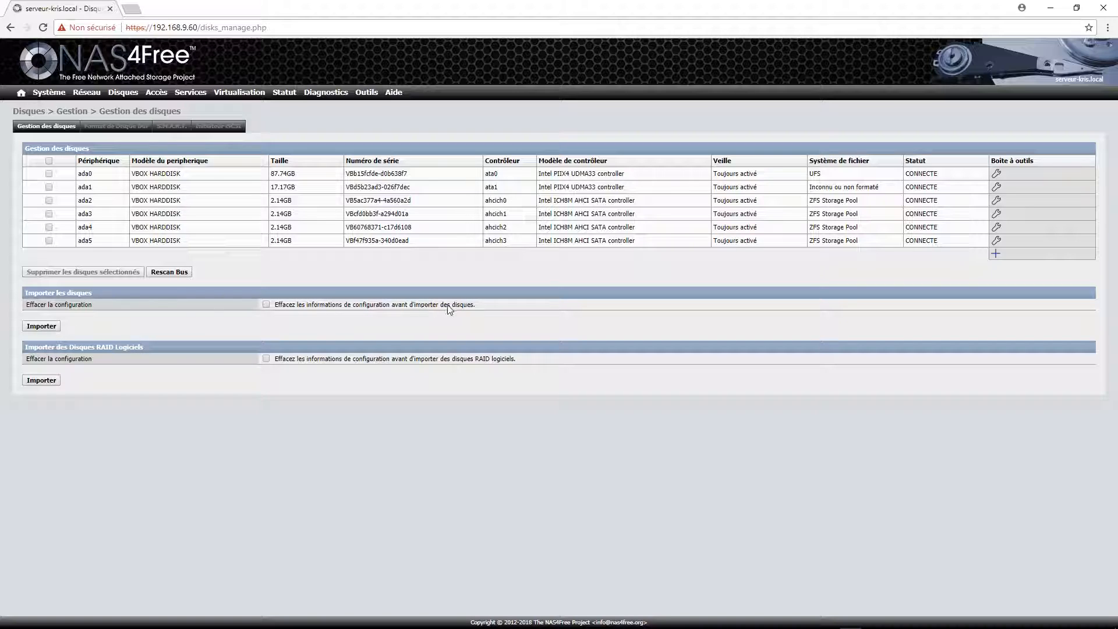
click(39, 327)
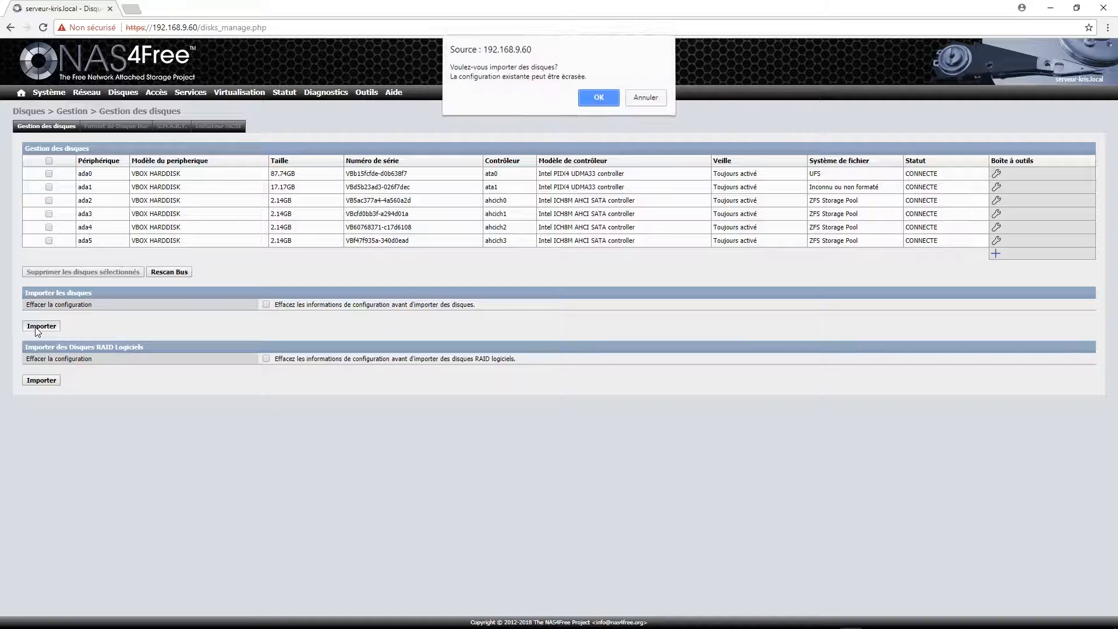
click(603, 98)
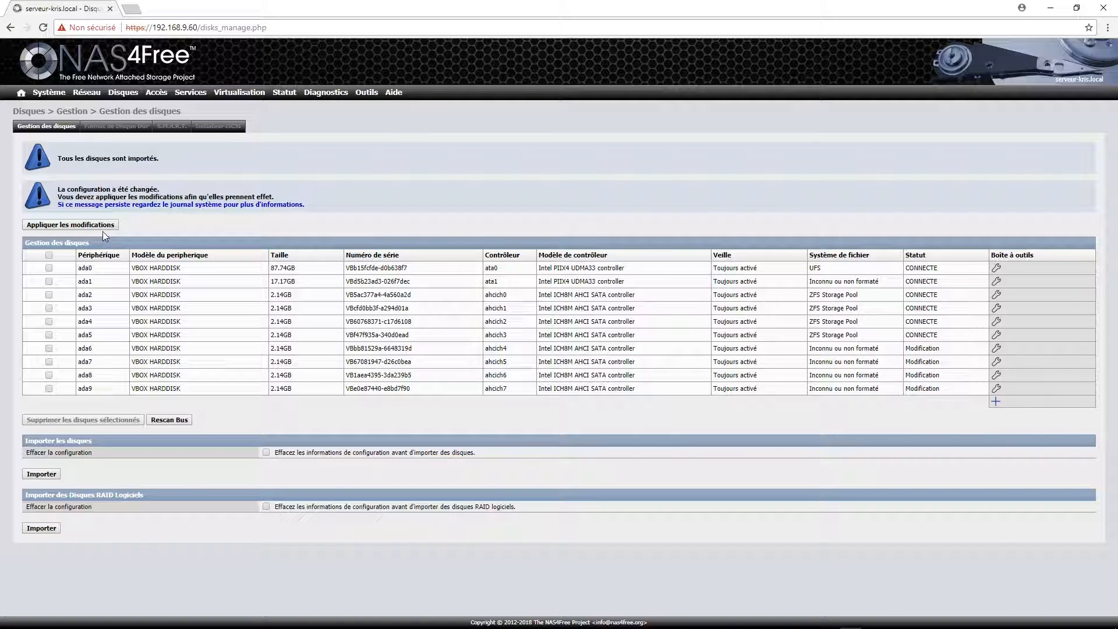
click(88, 225)
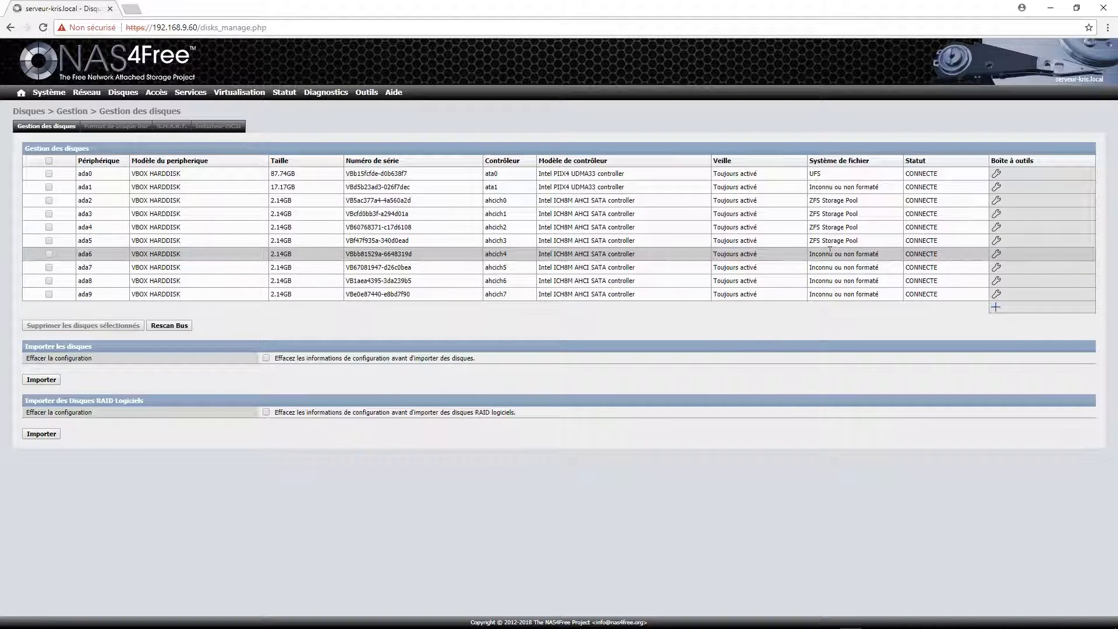
drag(814, 257, 885, 293)
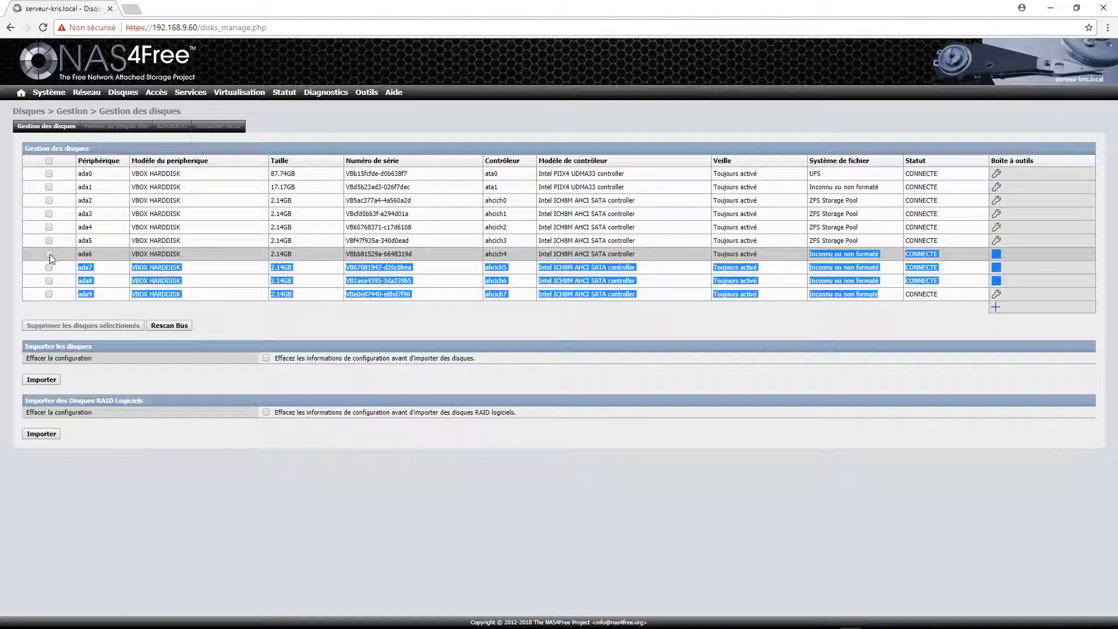
Tick disks ada6, ada7, ada8 and ada9 in the Format de Disque Dur wizard and continue.
click(101, 132)
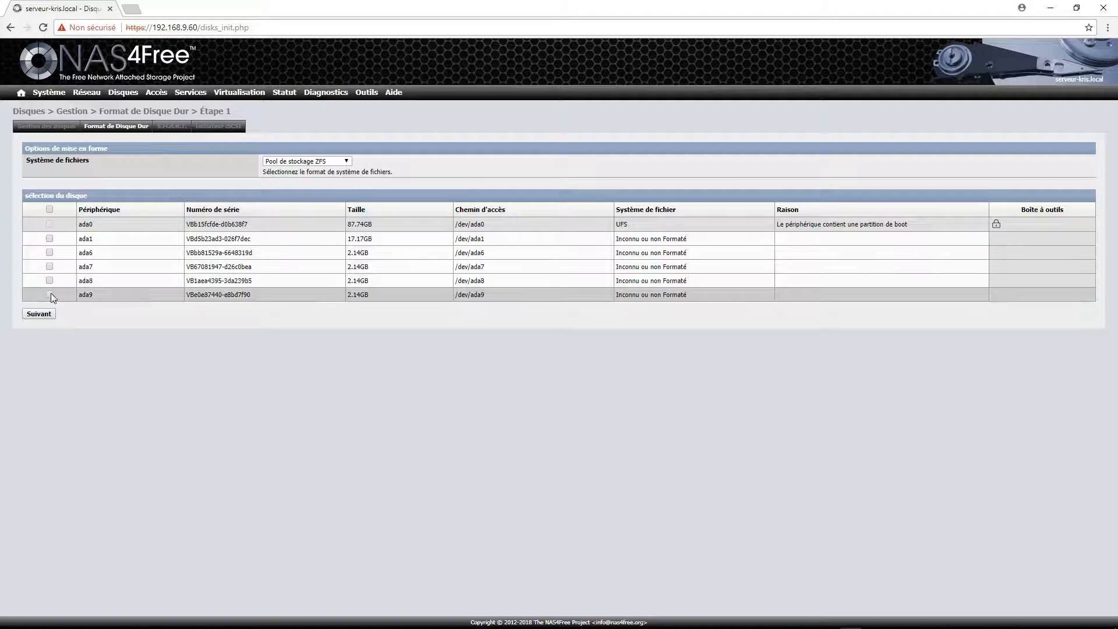
click(50, 252)
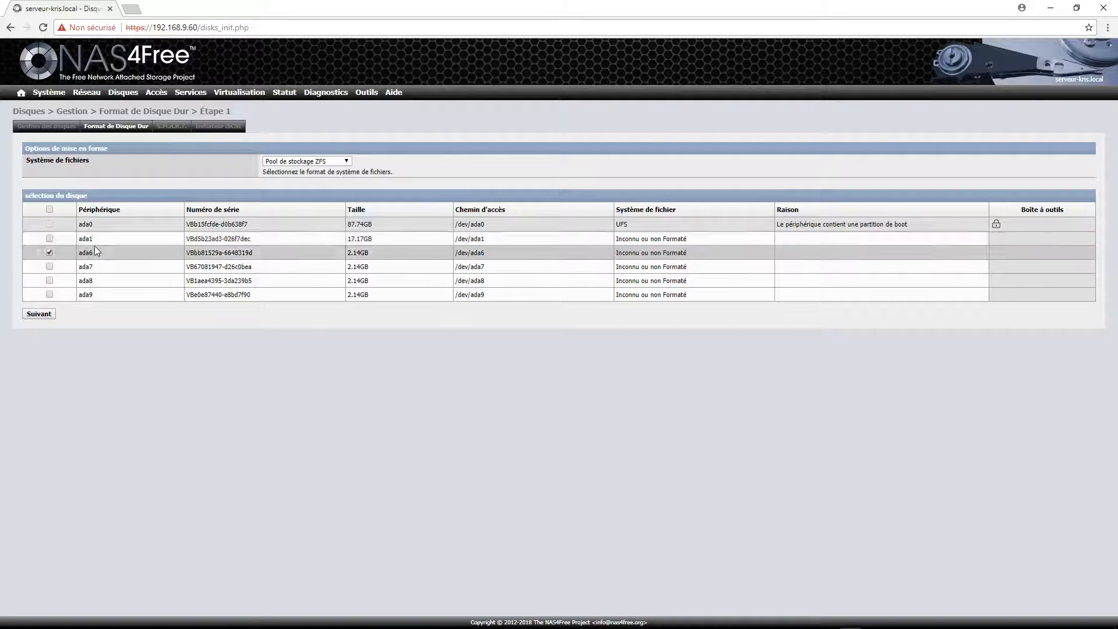
click(50, 266)
click(49, 280)
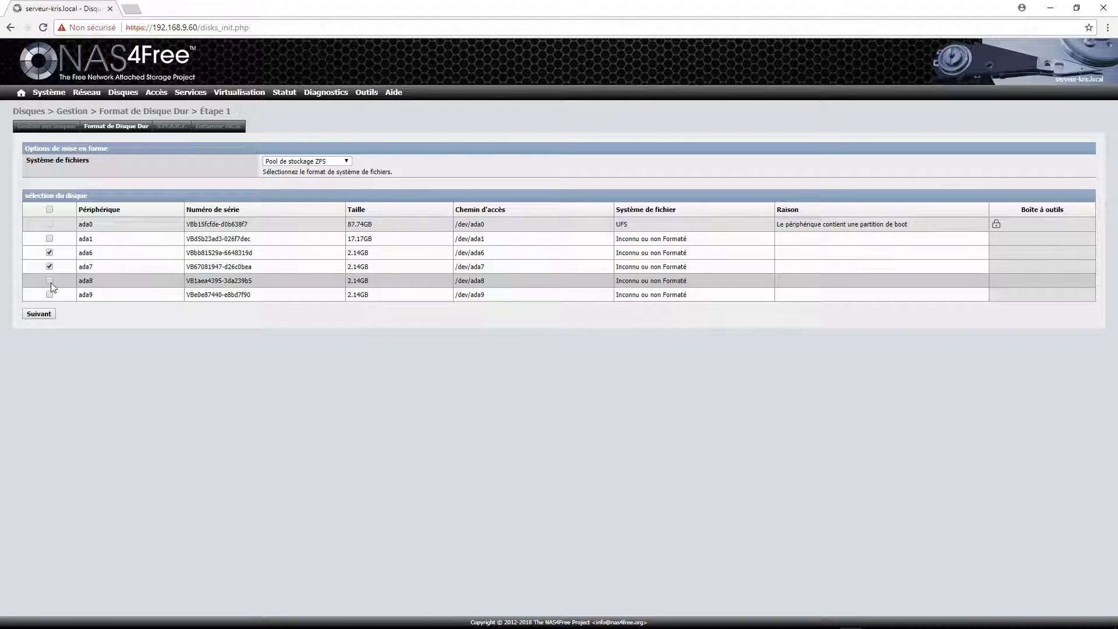
click(49, 293)
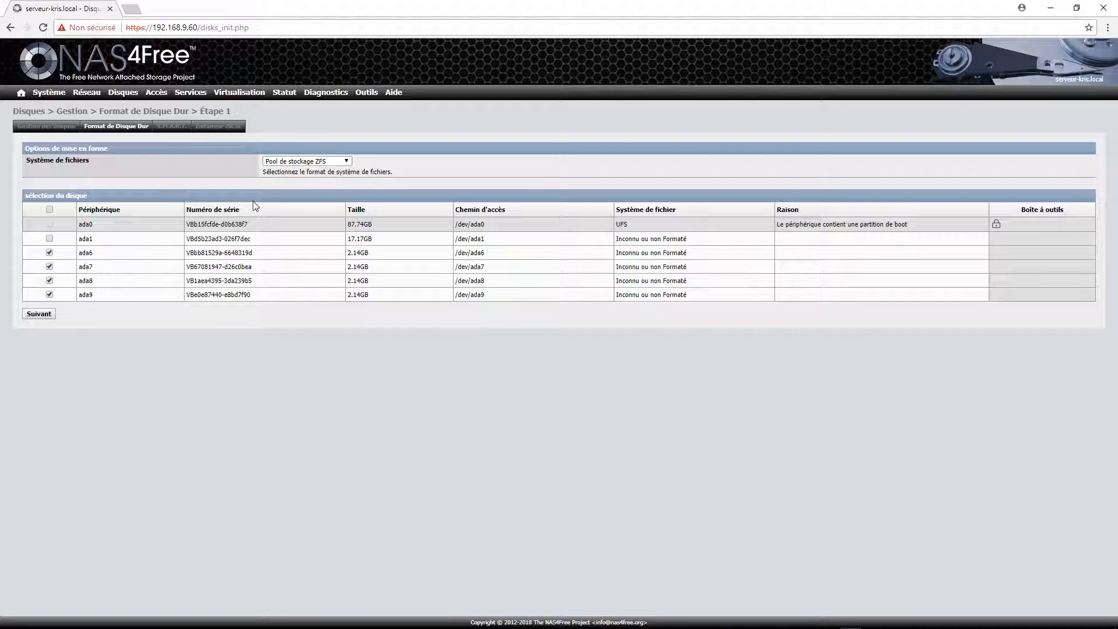
click(38, 315)
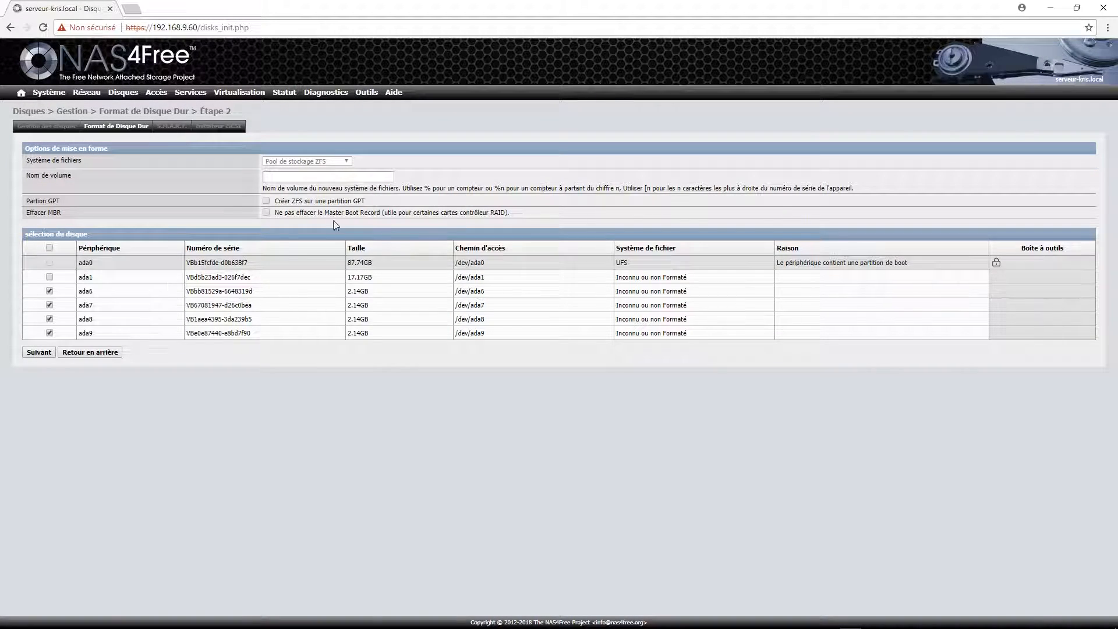
Set the volume name to Groupe2 and advance to the final formatting step.
click(392, 170)
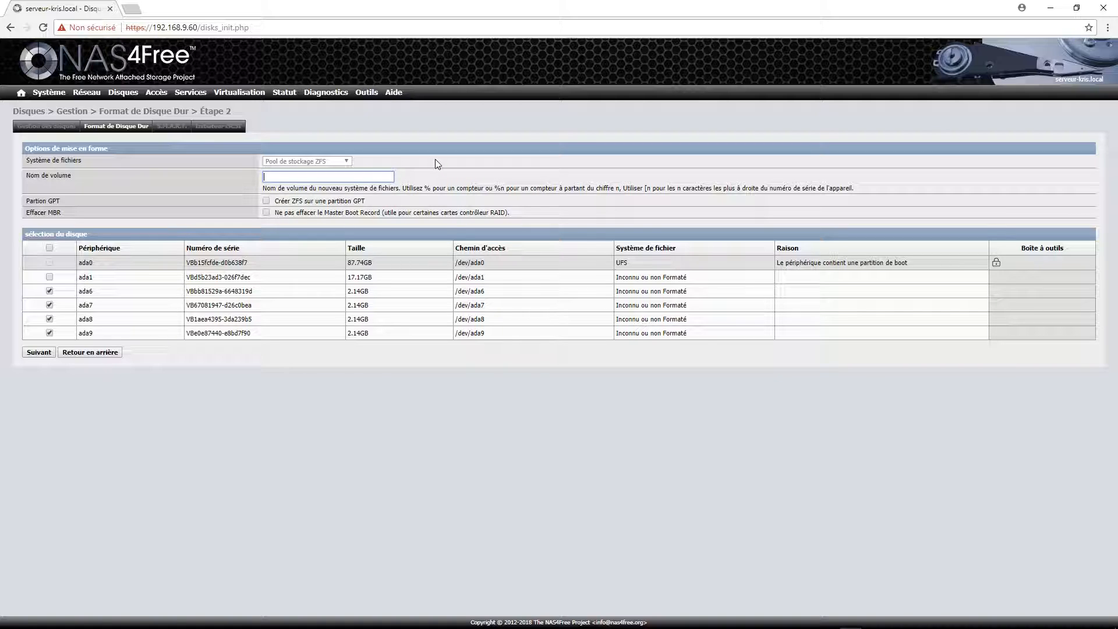
text(Gr)
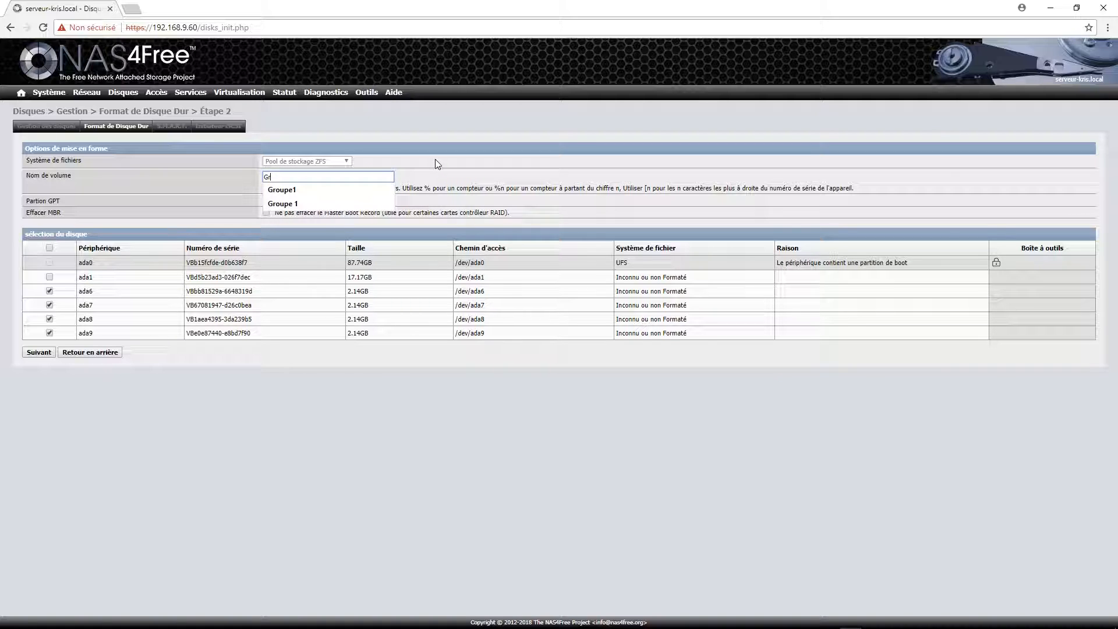
text(oupe)
key(Down)
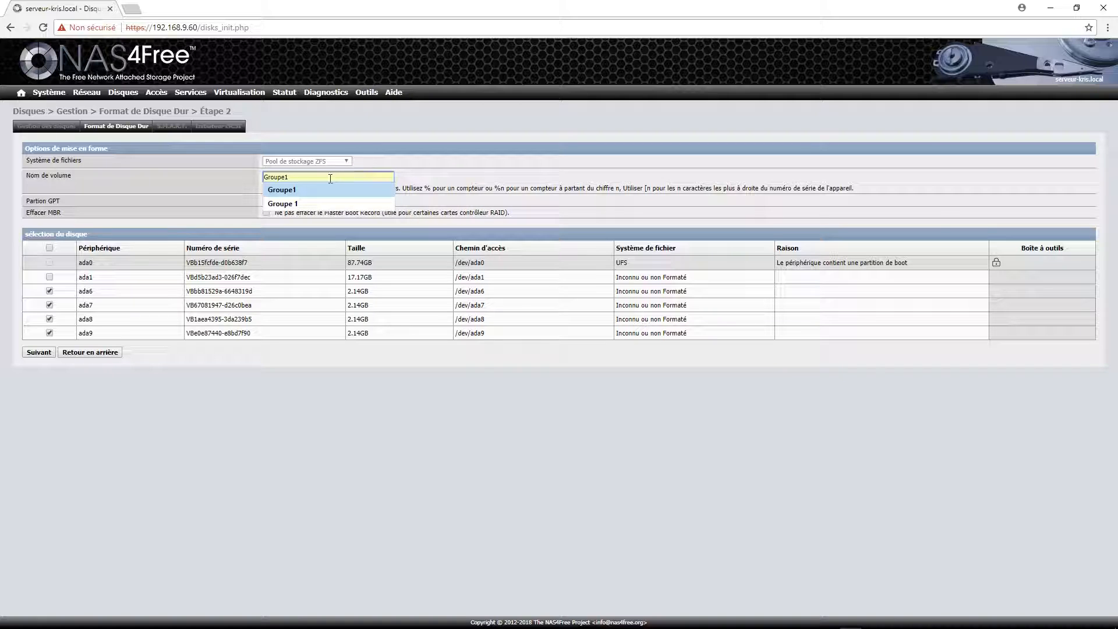
key(Escape)
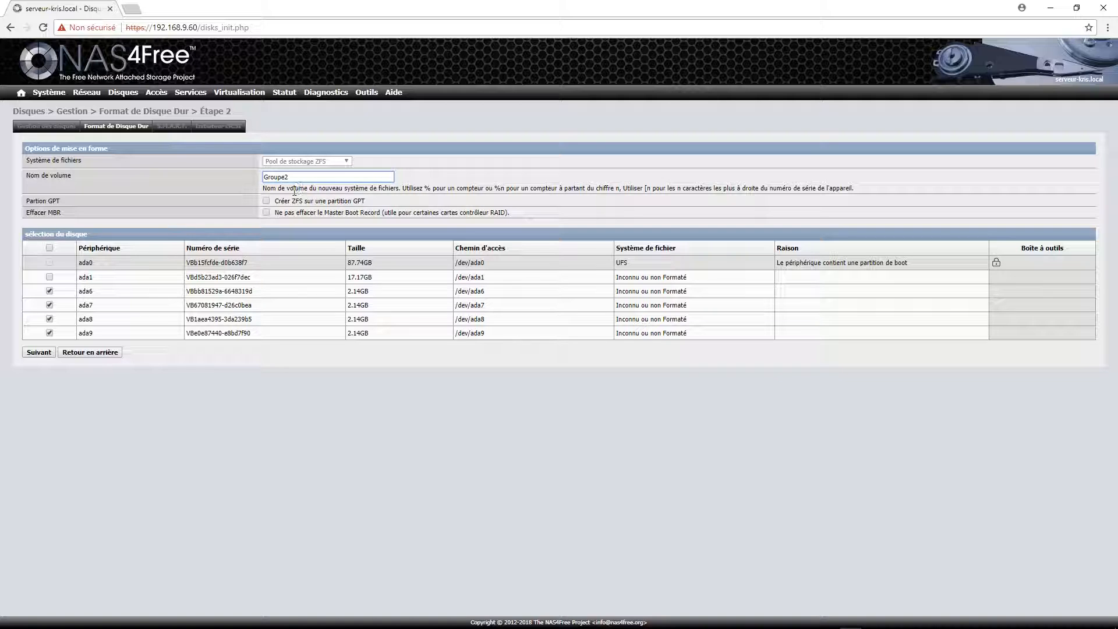
click(447, 173)
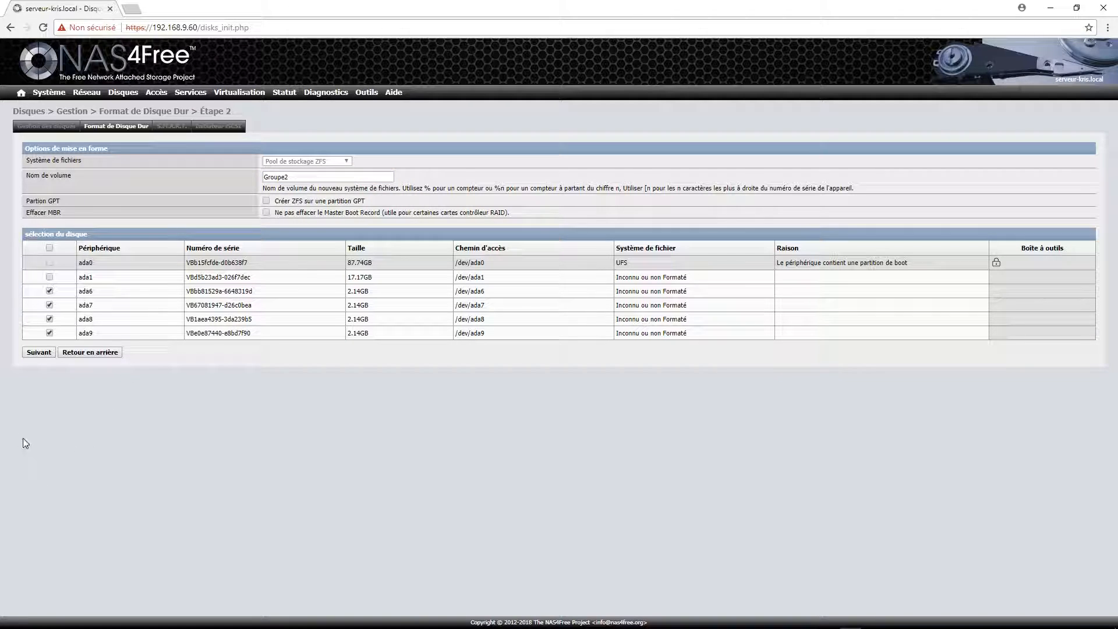
click(38, 352)
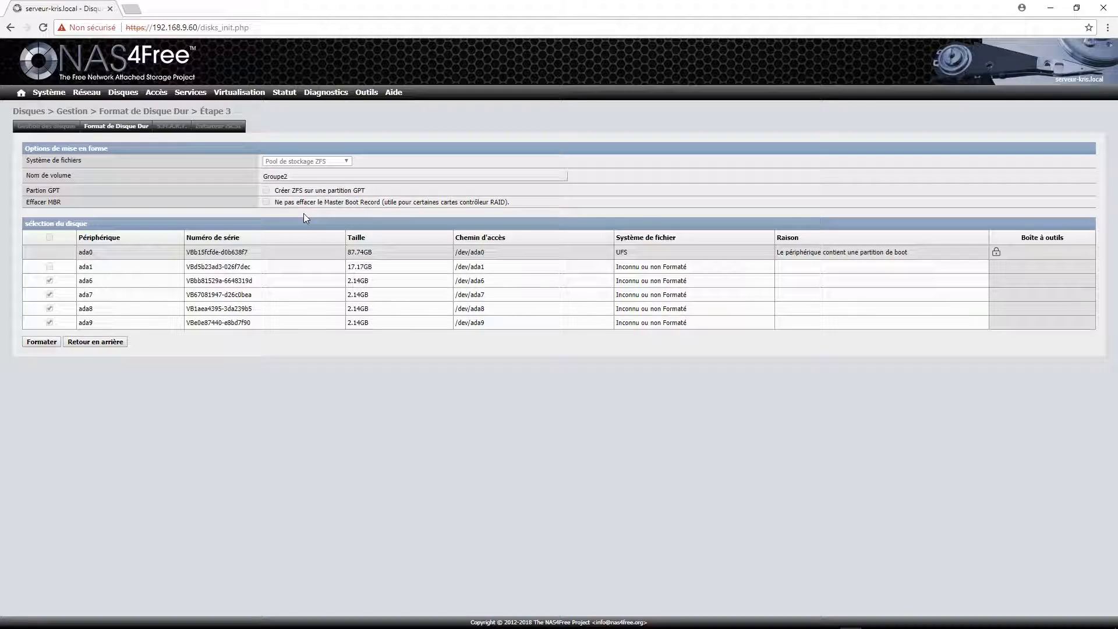
Format ada6–ada9 as ZFS Storage Pool, review the output, and acknowledge with OK.
click(40, 342)
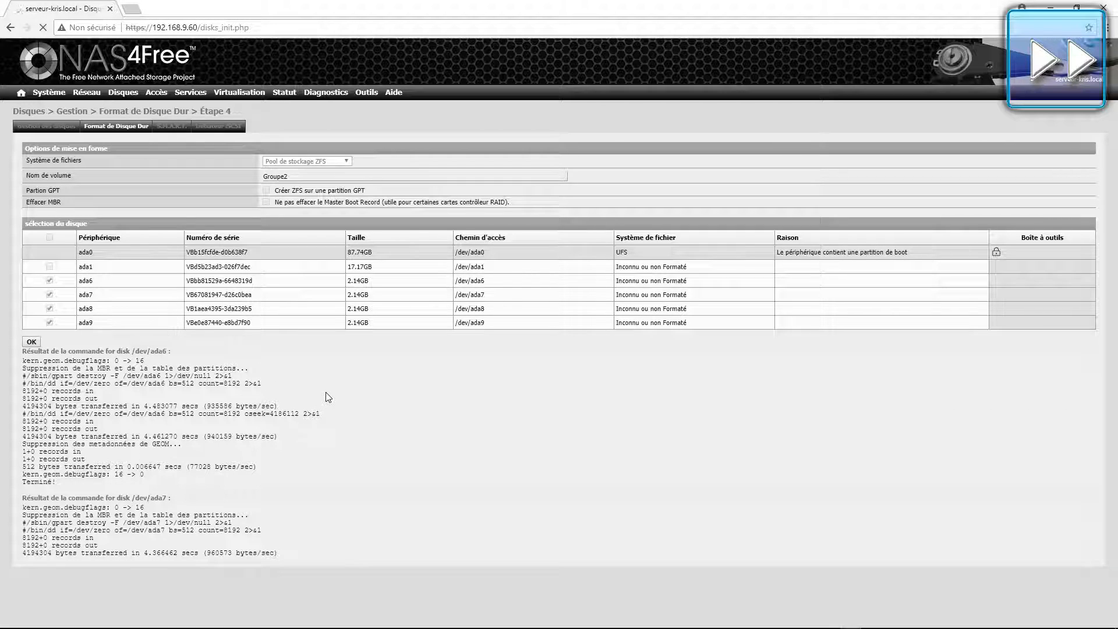
scroll(326, 415, down, 3)
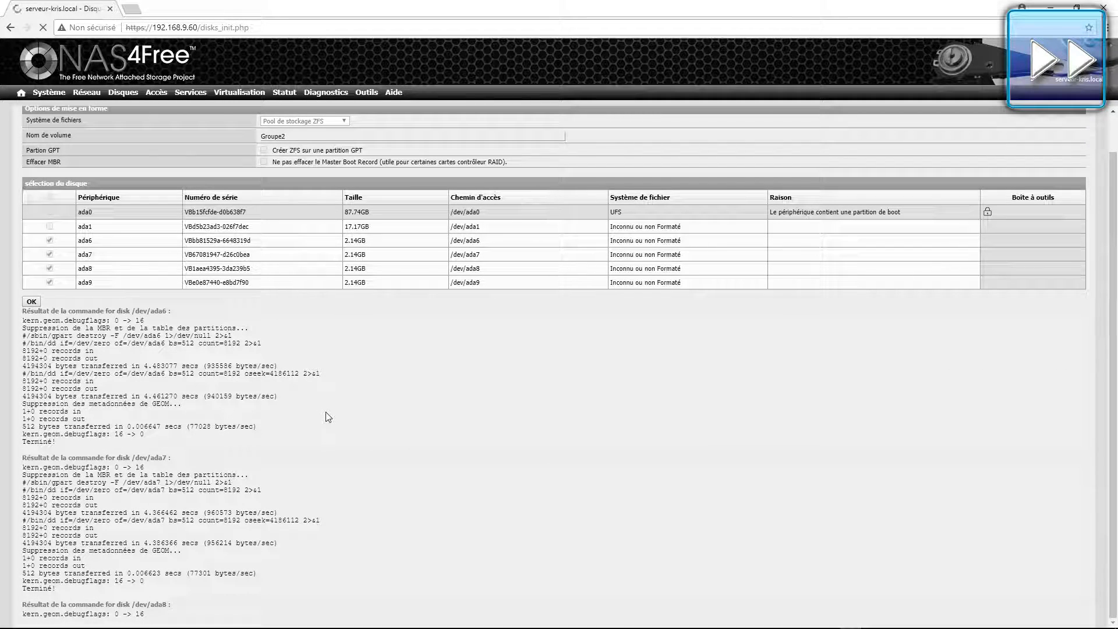
scroll(336, 417, down, 2)
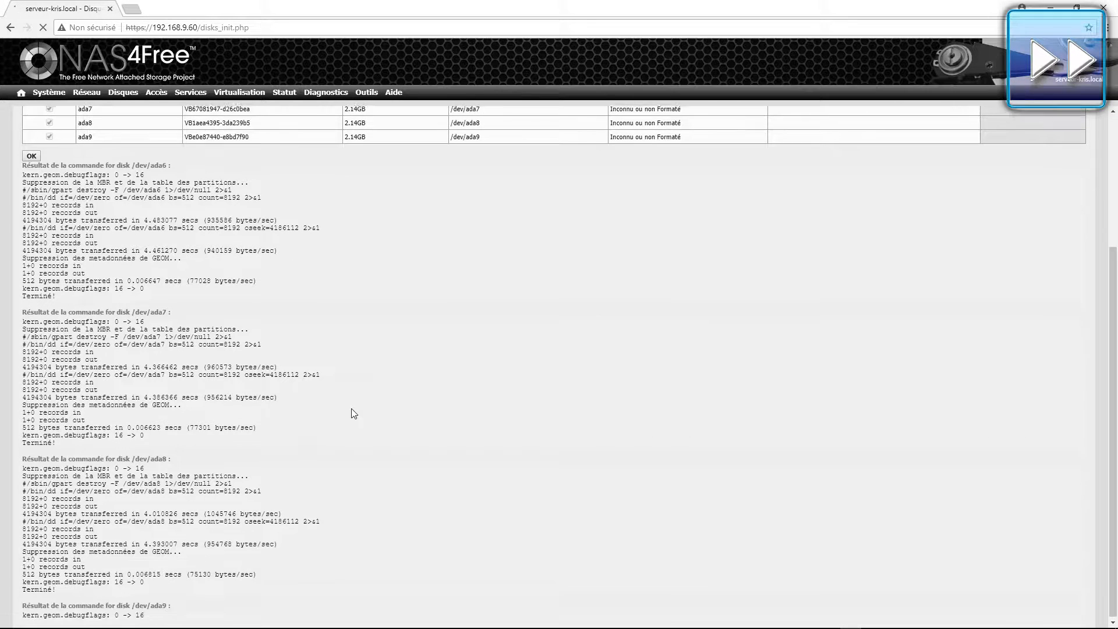
scroll(156, 554, down, 1)
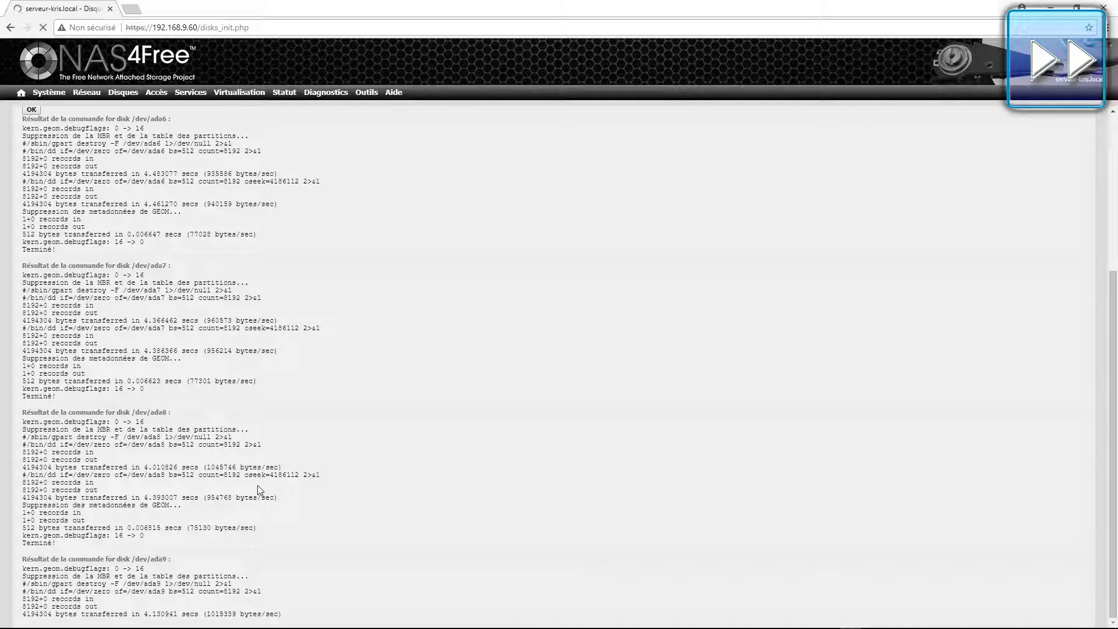
scroll(259, 490, down, 2)
scroll(62, 592, up, 6)
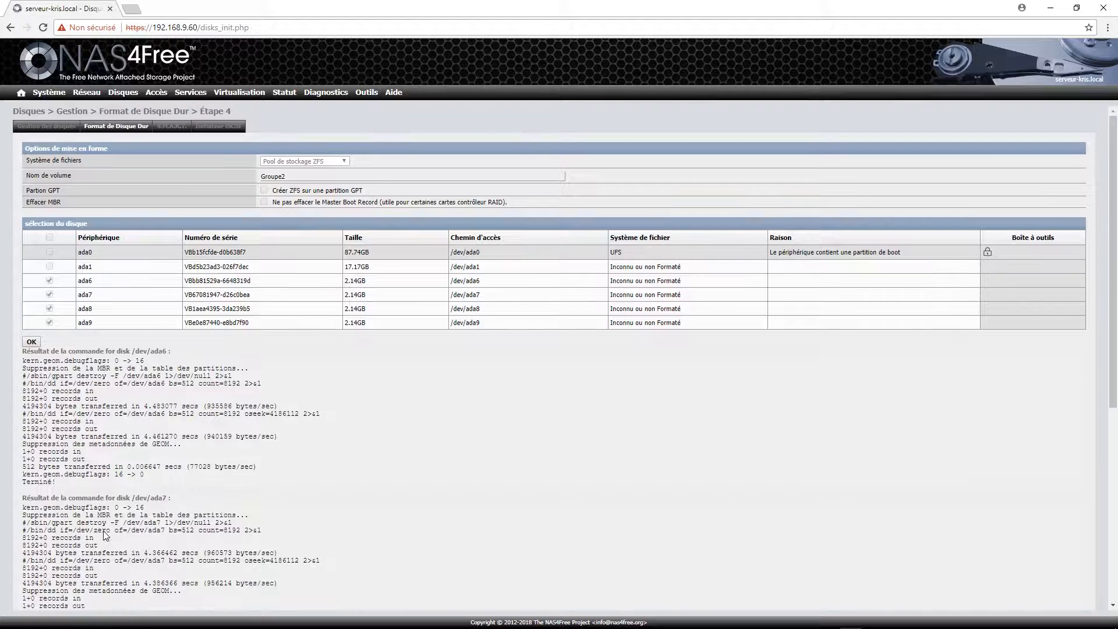
click(30, 341)
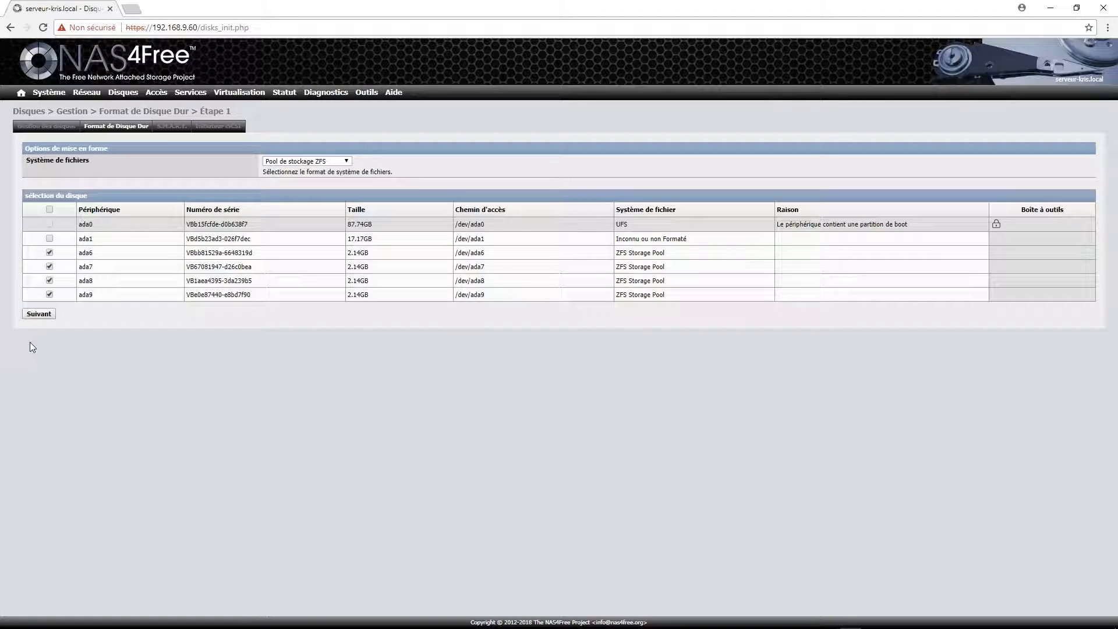
Open a new virtual device form under Disques > ZFS > Périphérique Virtuel.
mouse_move(138, 93)
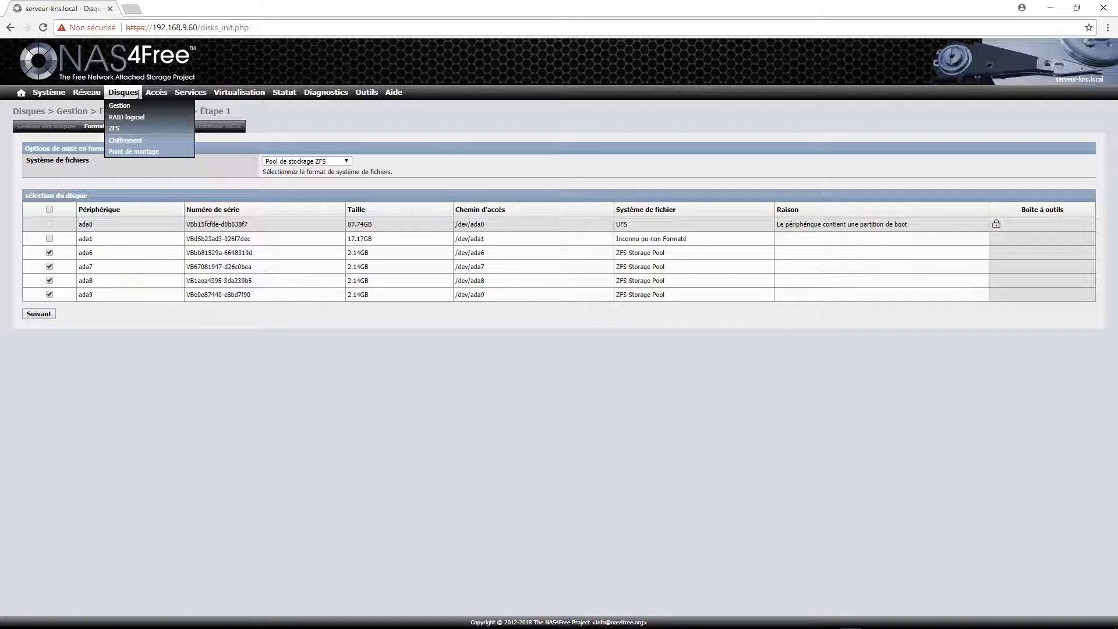
click(116, 128)
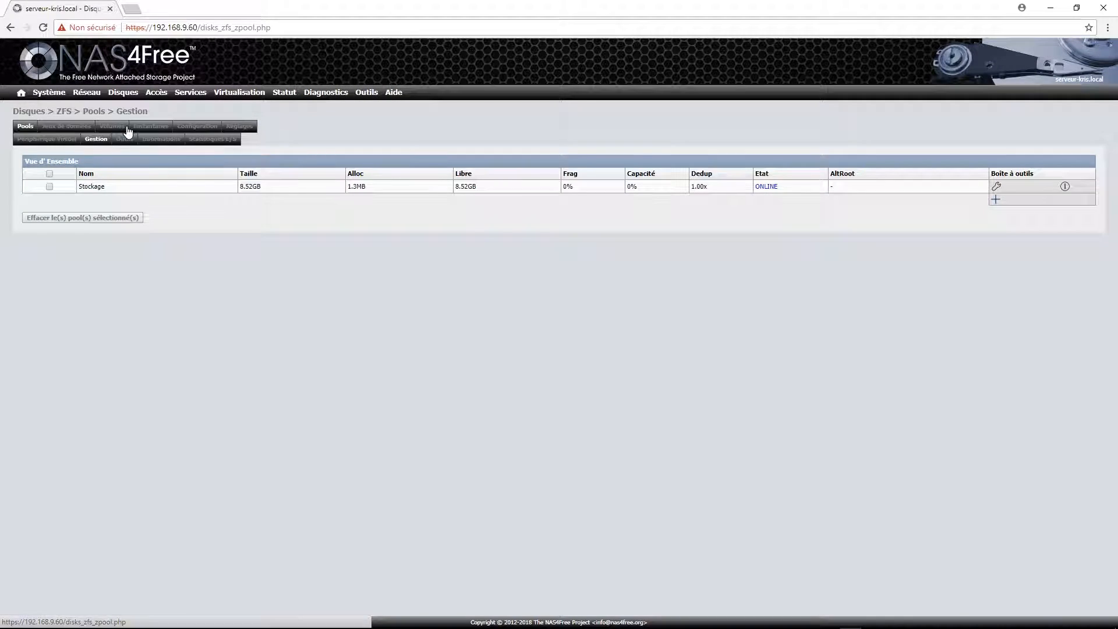
click(45, 140)
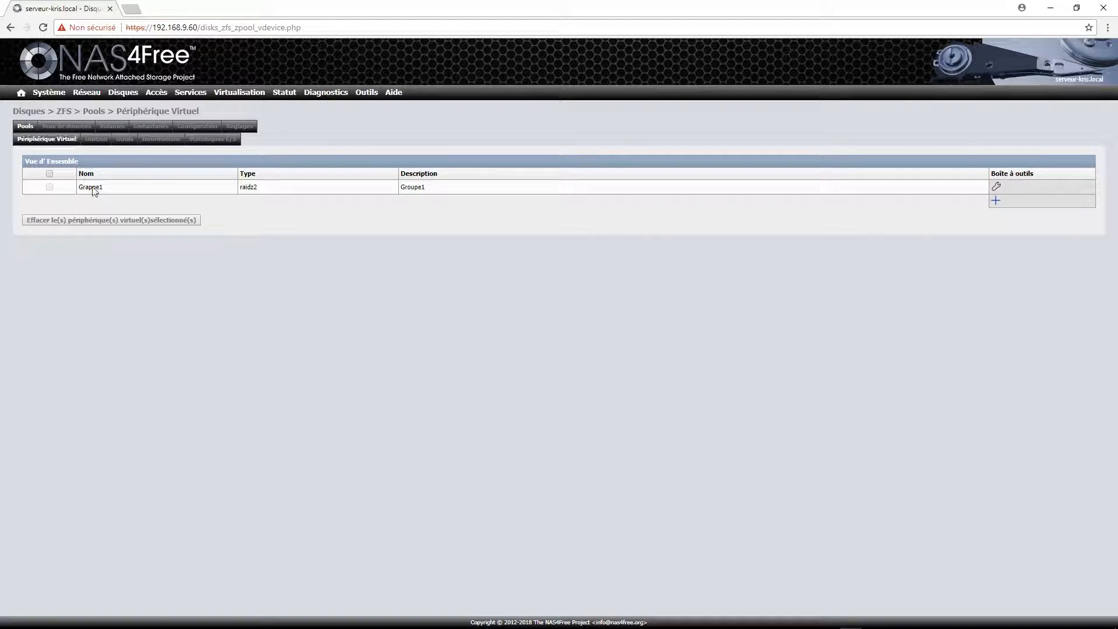
click(996, 201)
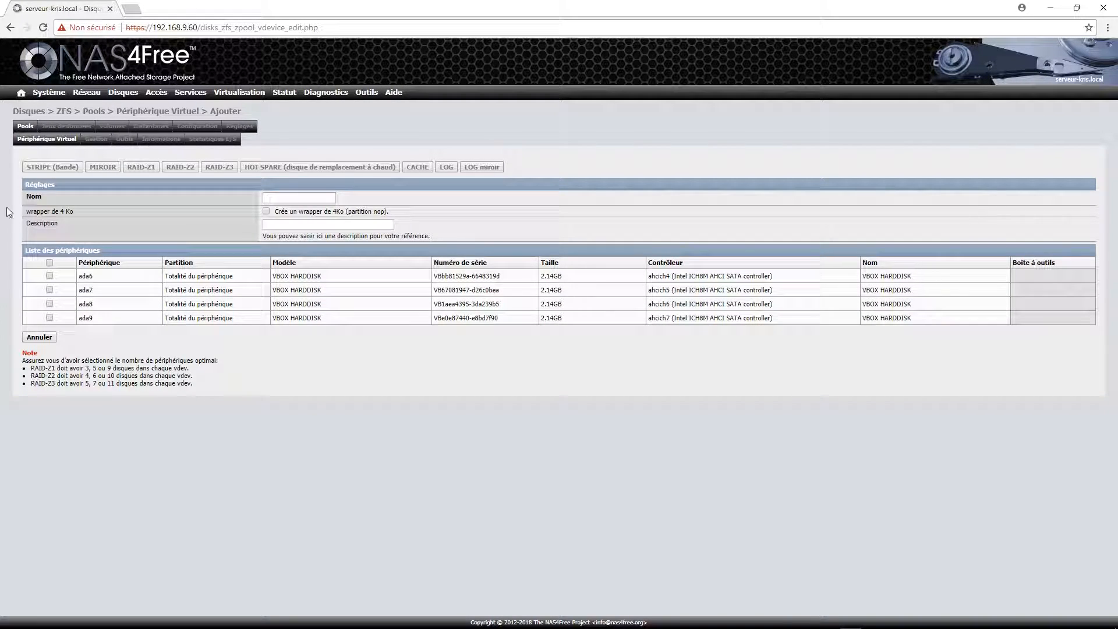
Create raidz2 vdev Grappe2, described Groupe2, on ada6–ada9 with 4 Ko wrapper, and apply.
click(280, 197)
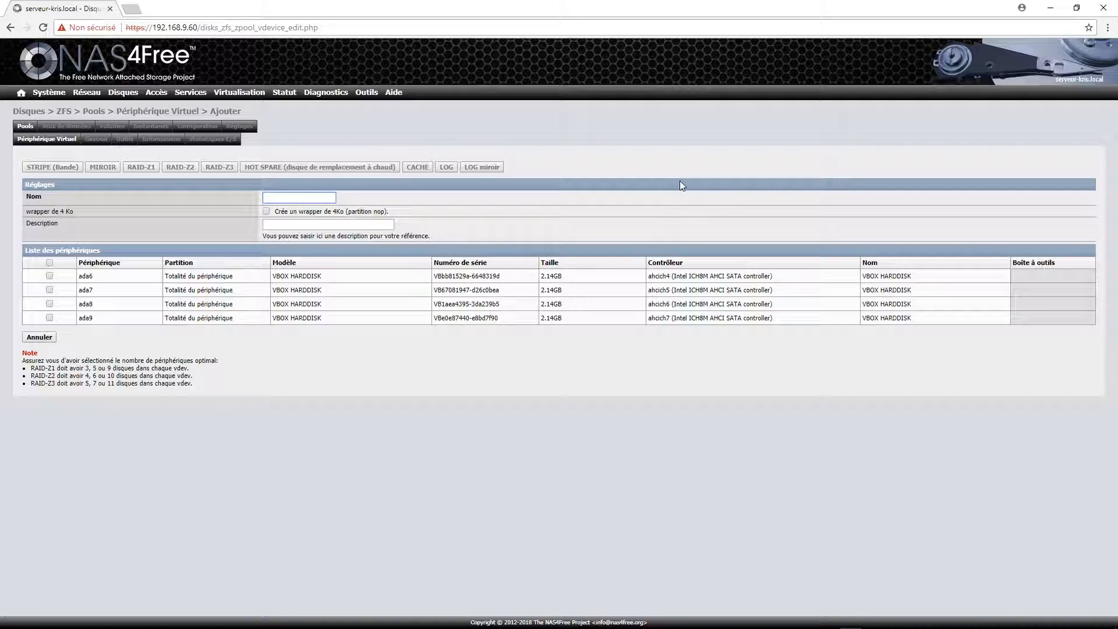
text(Grappe)
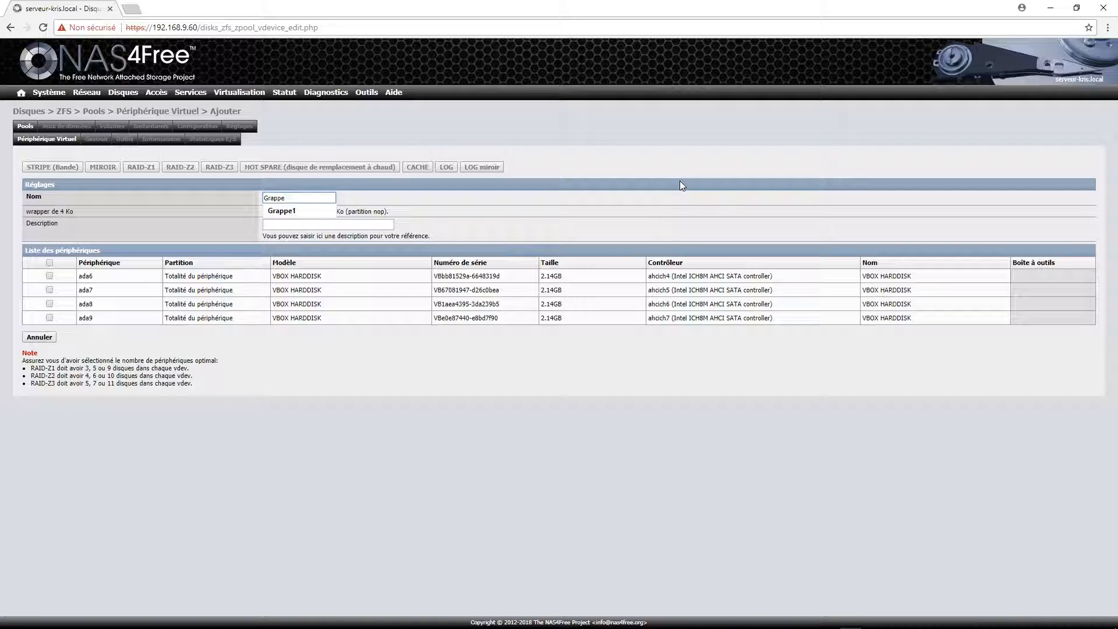
text(2)
click(301, 224)
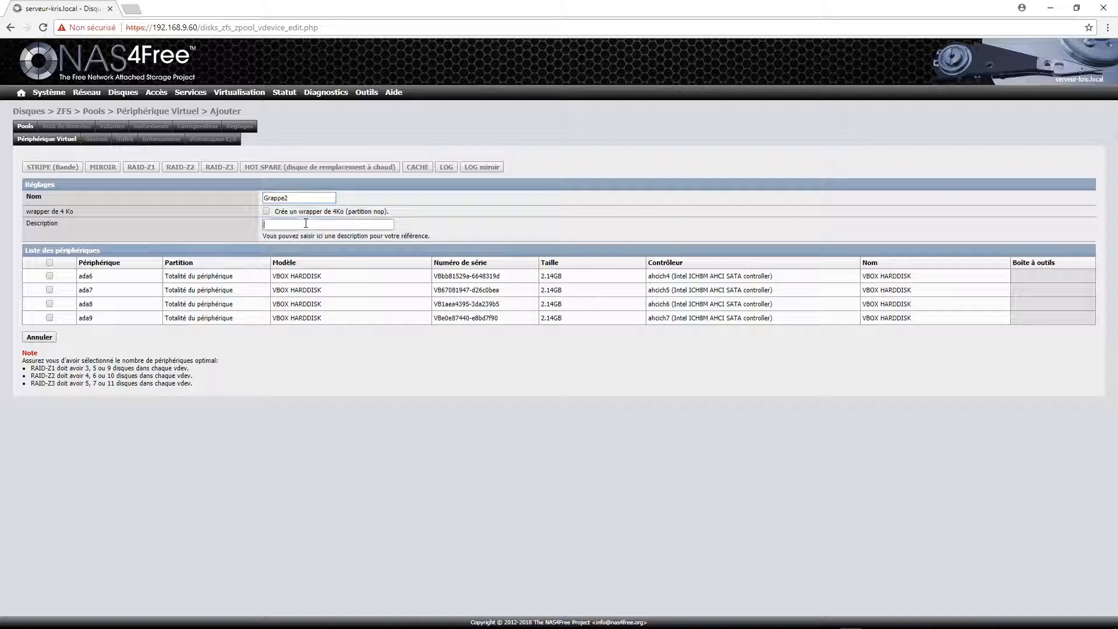
text(Groupe2)
click(267, 212)
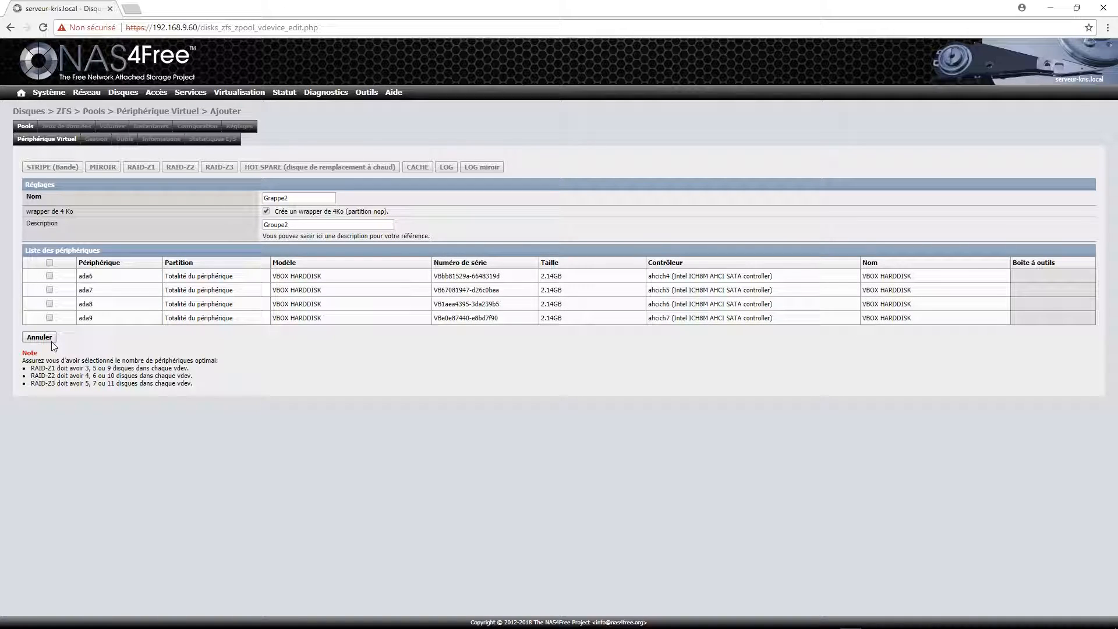
click(50, 263)
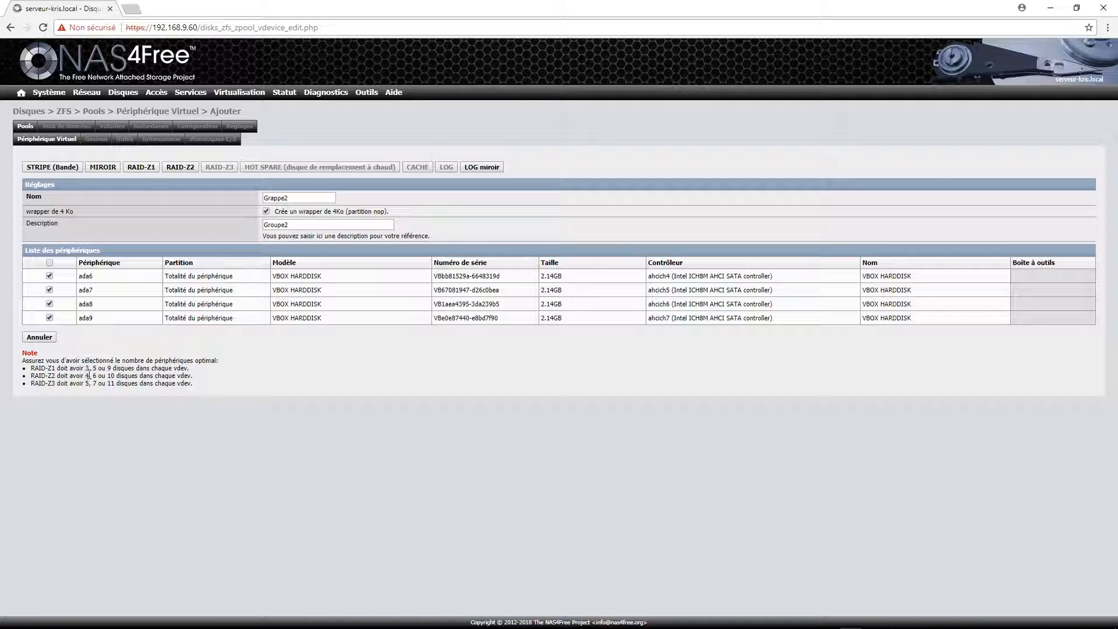
click(188, 168)
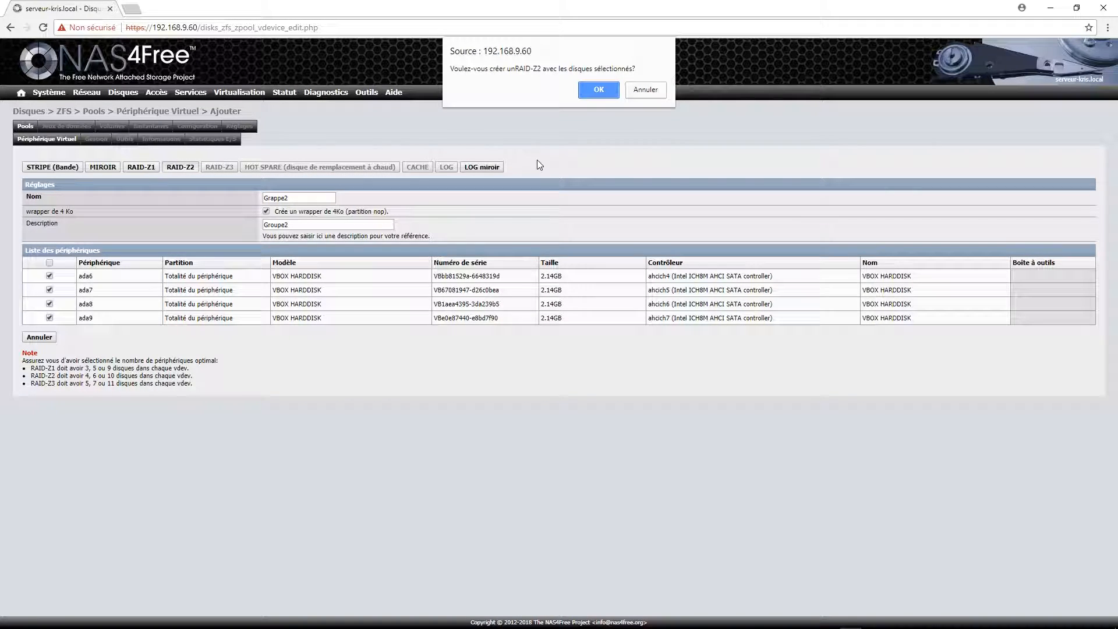
click(598, 89)
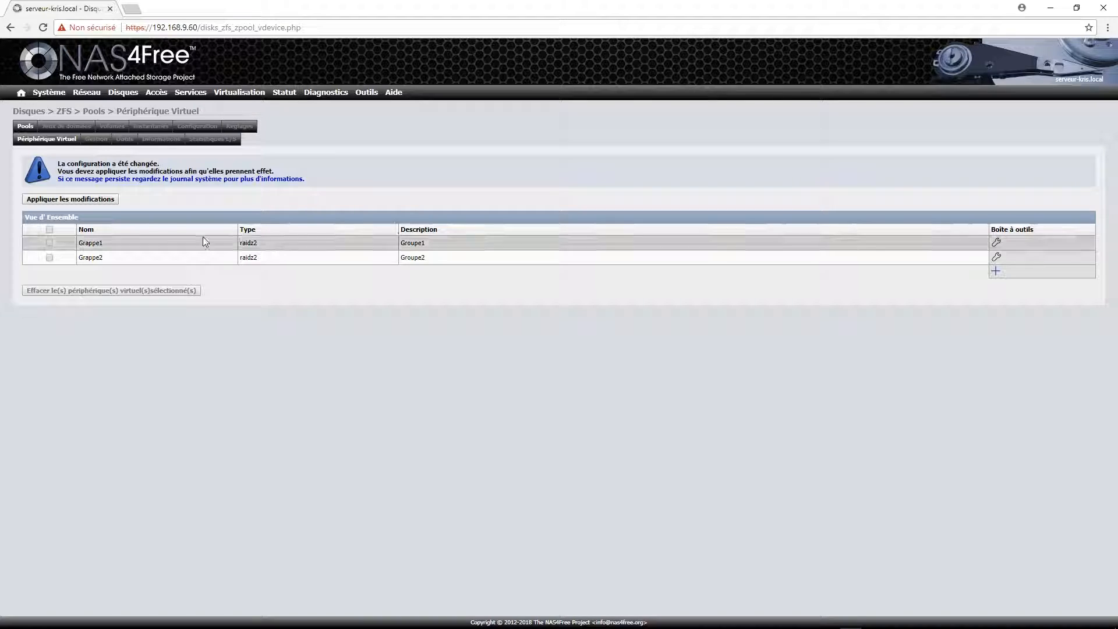
click(93, 199)
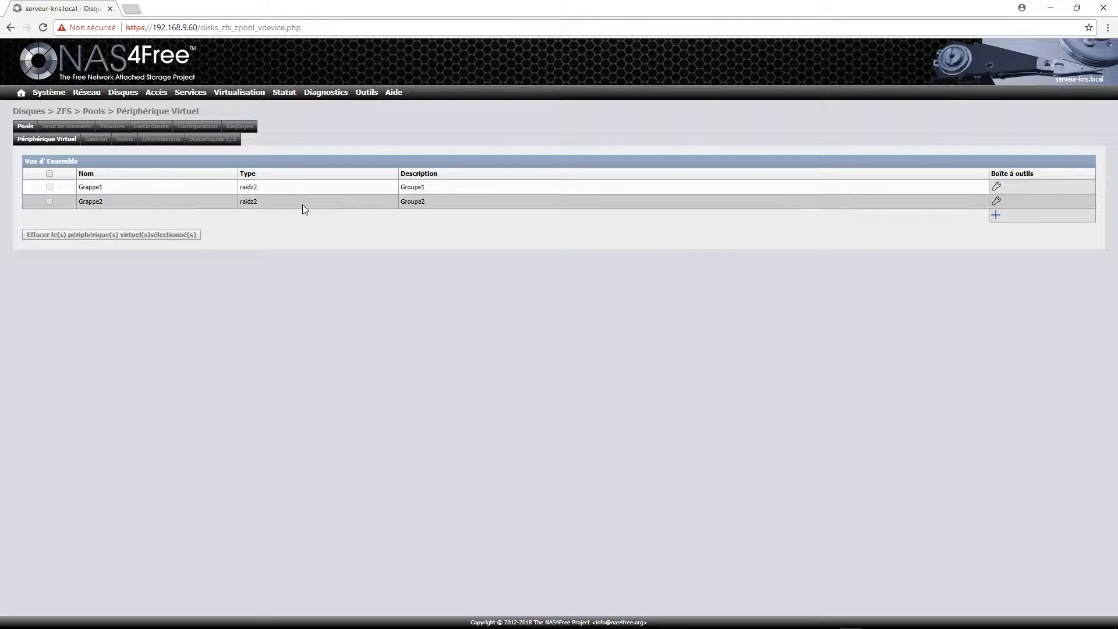
Show the ZFS pool list under Gestion, then the 'Outils pour Pool ZFS' activity list.
click(100, 141)
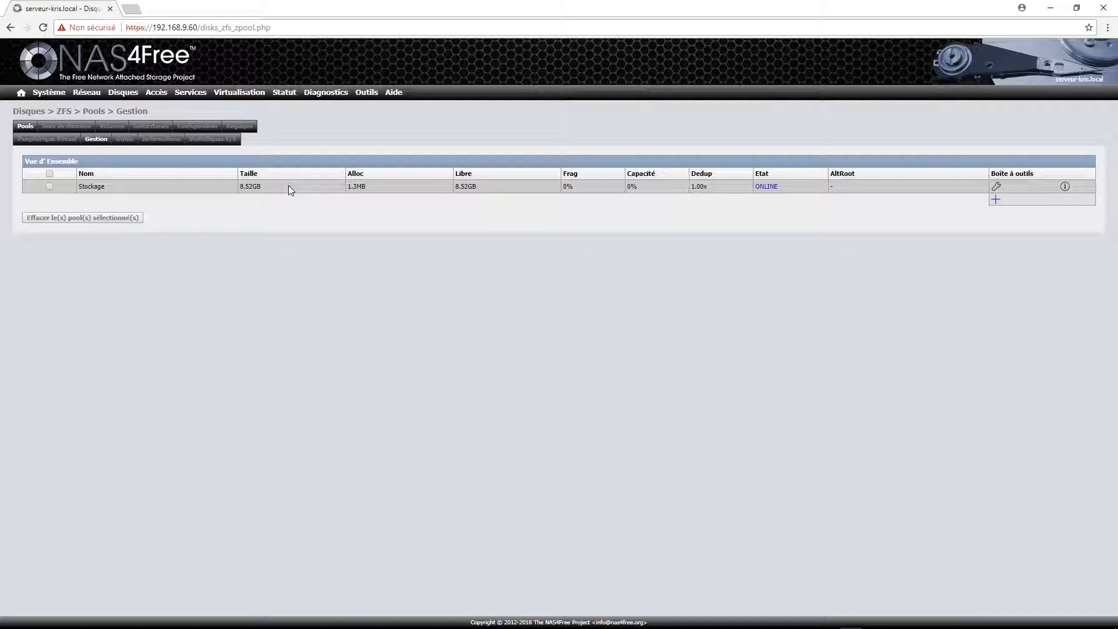
click(123, 141)
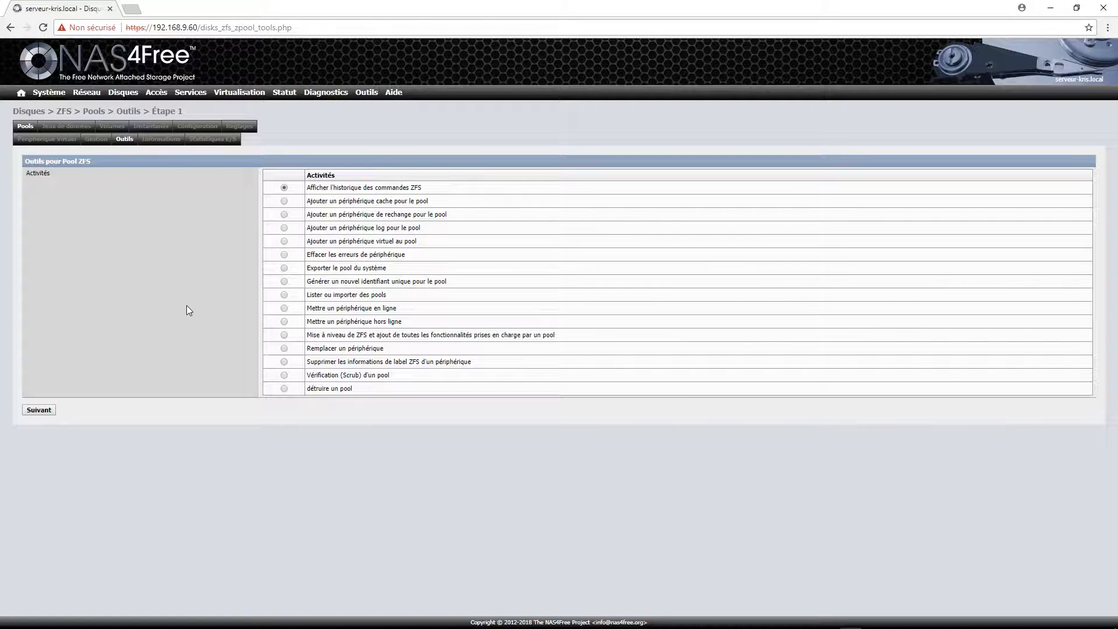
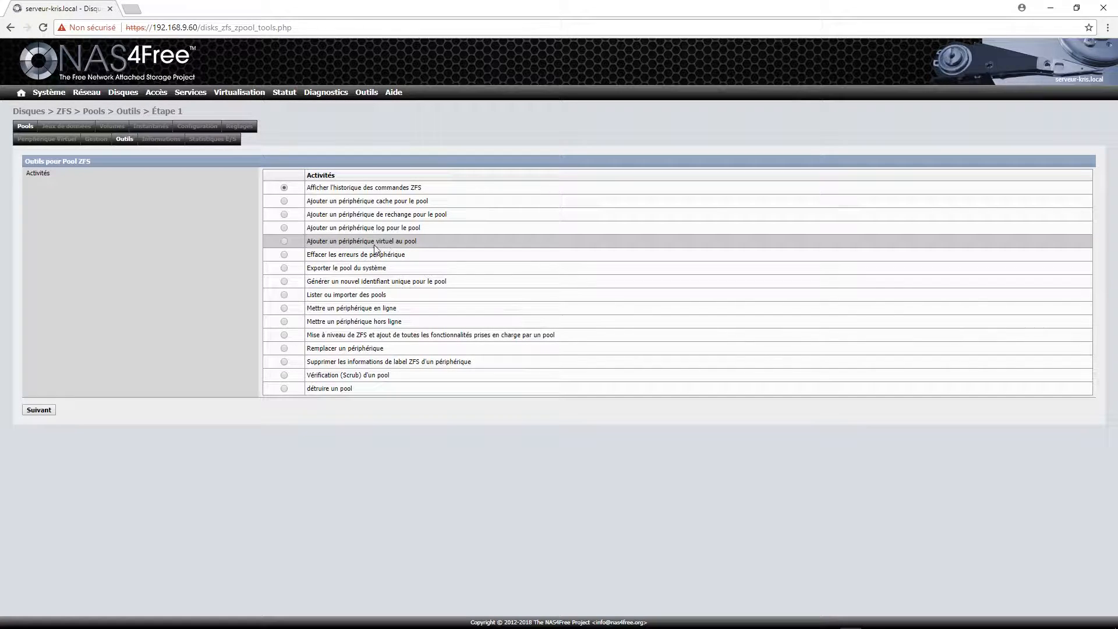
Choose the 'Ajouter un périphérique virtuel au pool' activity and continue to pool selection.
click(284, 241)
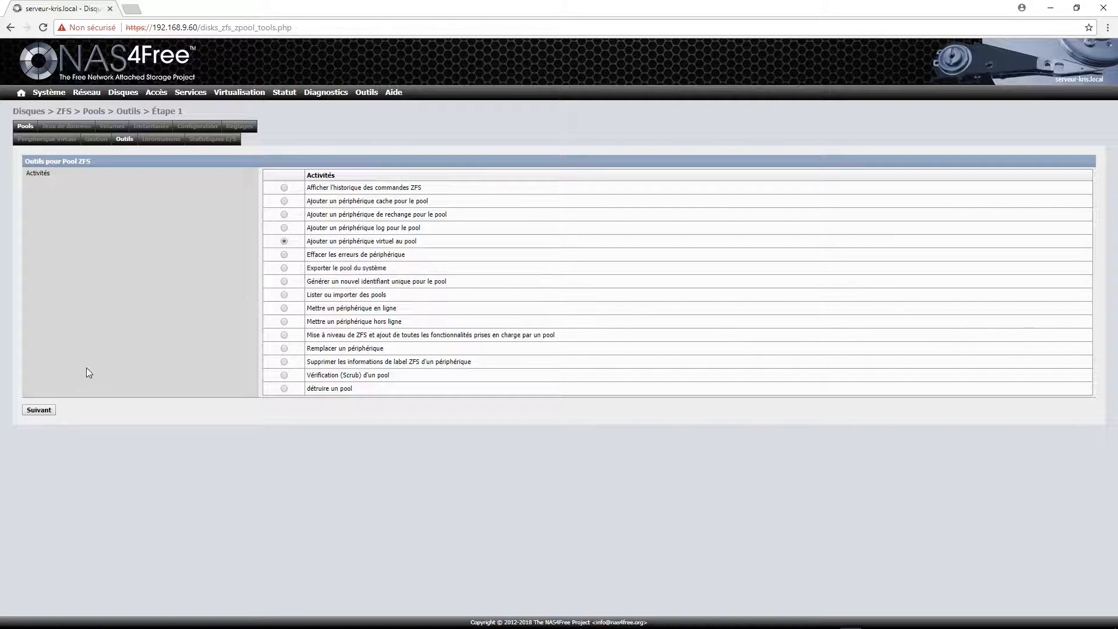
click(41, 413)
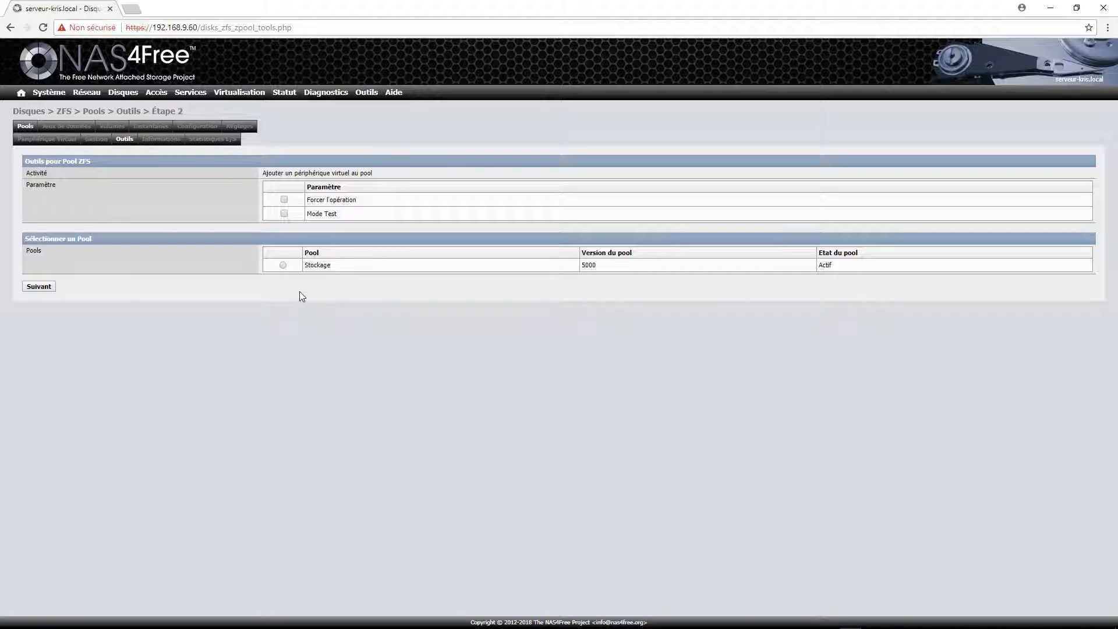
Select Stockage as the target pool and Grappe2 as the virtual device to add.
click(282, 265)
click(45, 285)
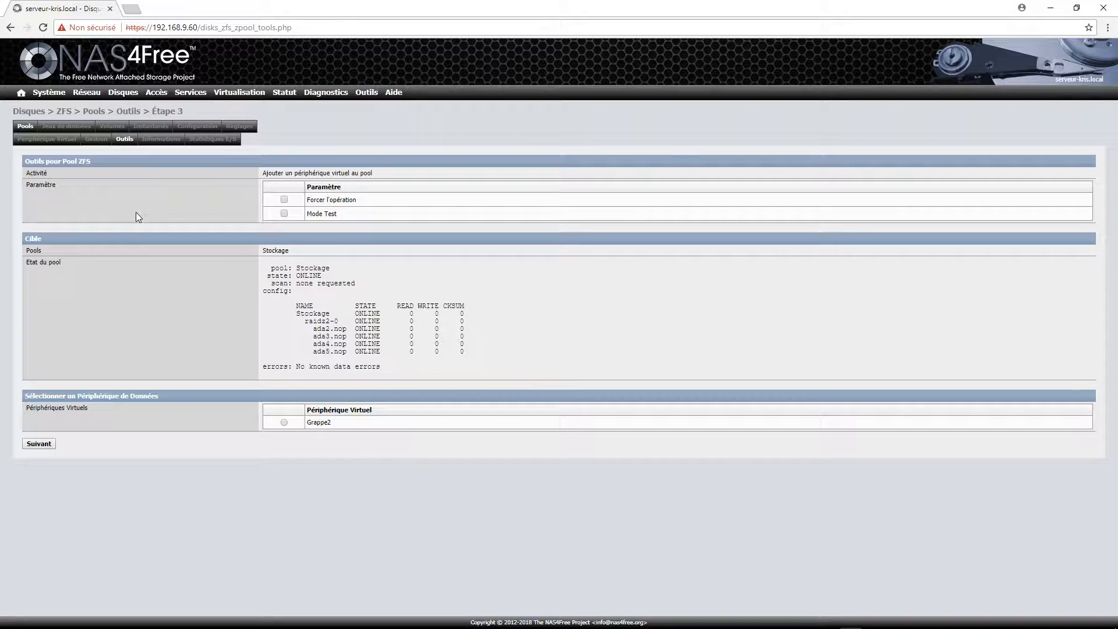
click(285, 422)
Run 'zpool add Stockage raidz2 /dev/ada6 /dev/ada7 /dev/ada8 /dev/ada9' and confirm it succeeded.
click(38, 444)
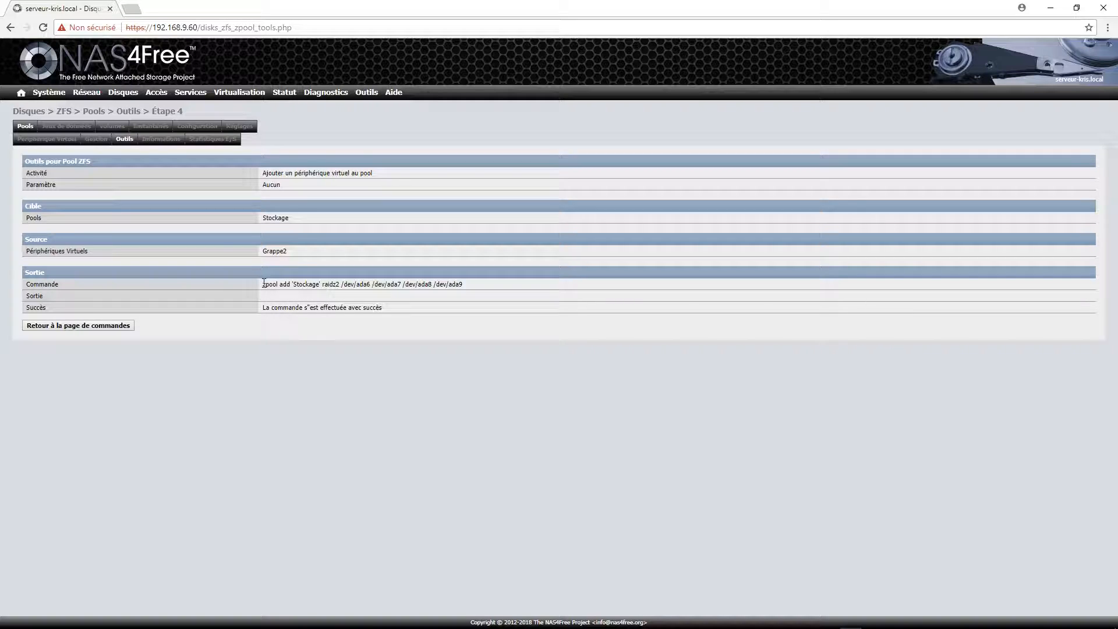
mouse_move(264, 282)
mouse_down()
mouse_move(464, 291)
mouse_move(265, 302)
mouse_move(276, 284)
mouse_up()
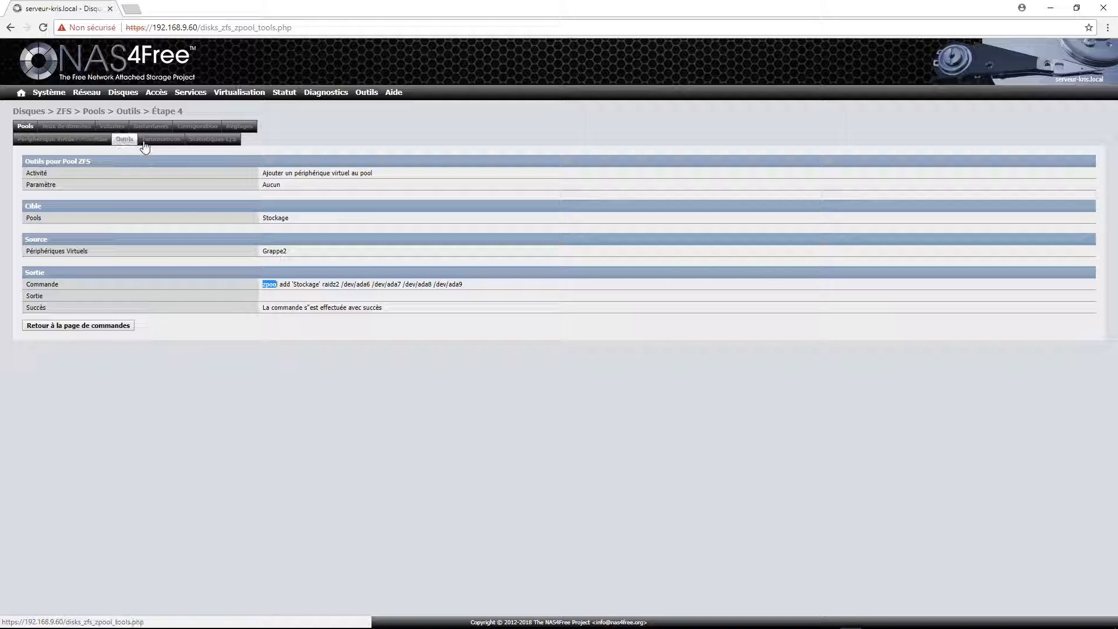
click(94, 142)
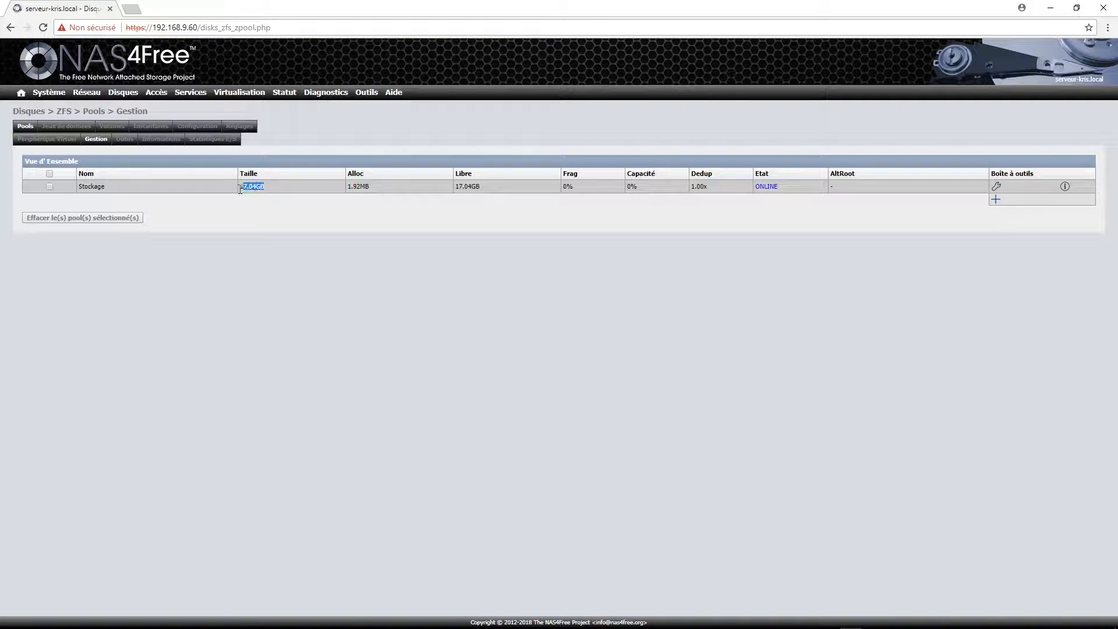
Verify Stockage's 17.04GB size and its zpool status listing raidz2-0 and raidz2-1 vdevs online.
drag(242, 189, 238, 187)
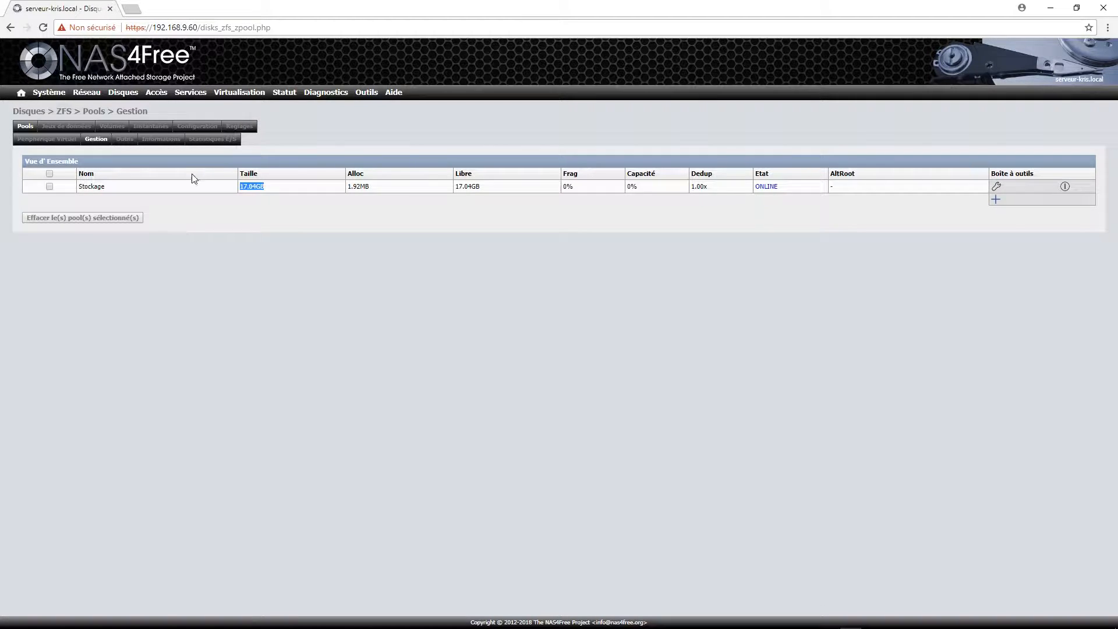
click(163, 140)
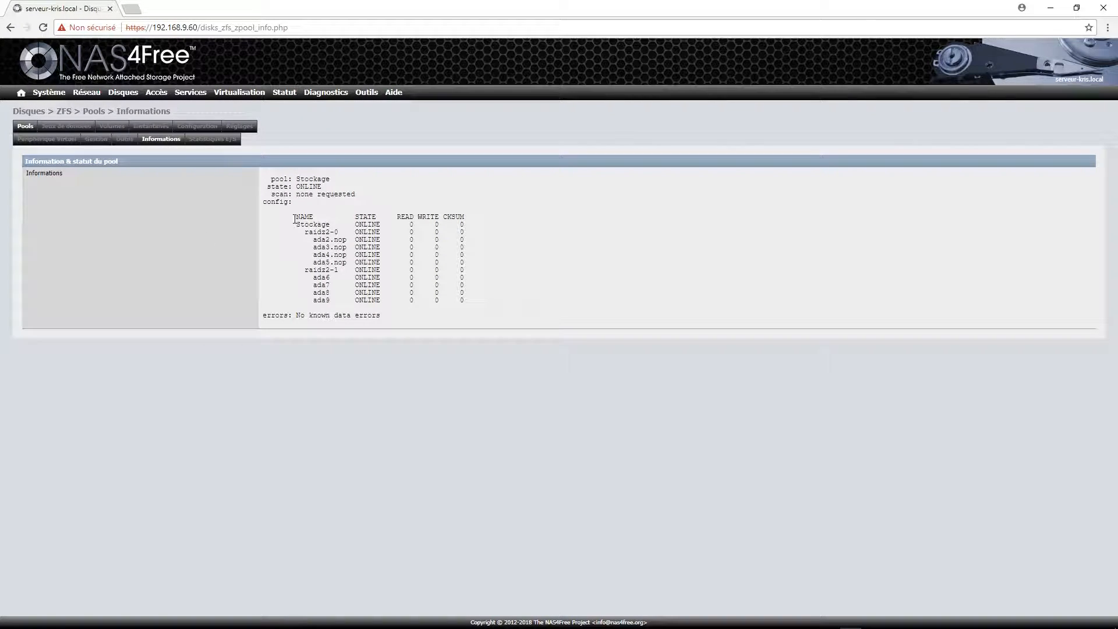
drag(296, 219, 328, 225)
click(317, 229)
drag(302, 270, 344, 270)
click(321, 225)
double_click(296, 223)
drag(313, 232, 321, 270)
click(489, 233)
click(156, 127)
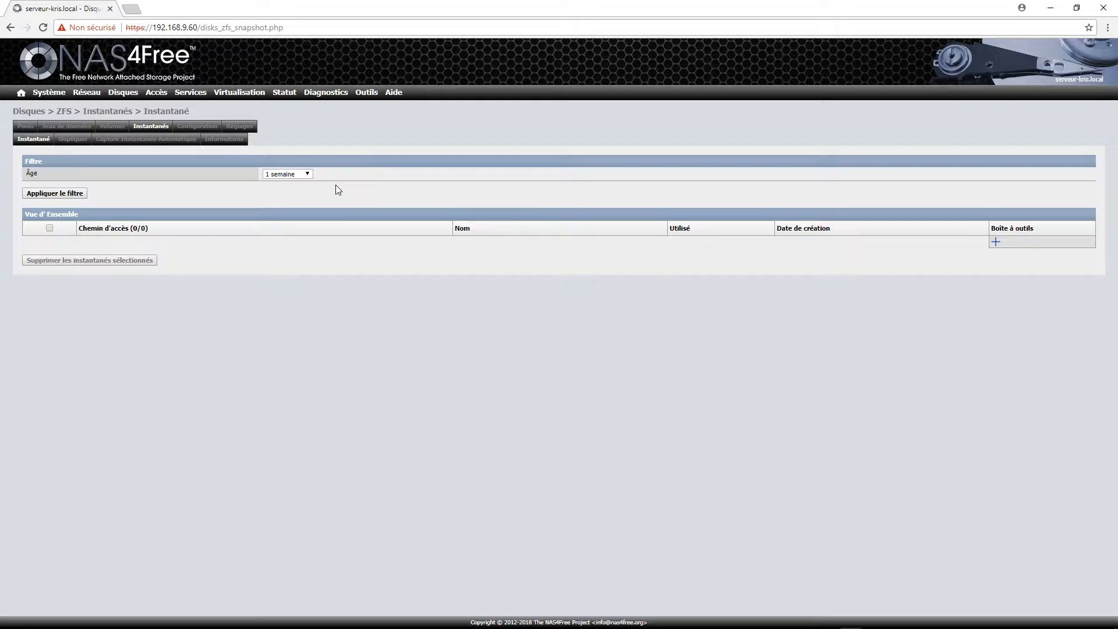
Review the snapshot Âge filter options, leaving '1 semaine' with no snapshots listed.
click(298, 176)
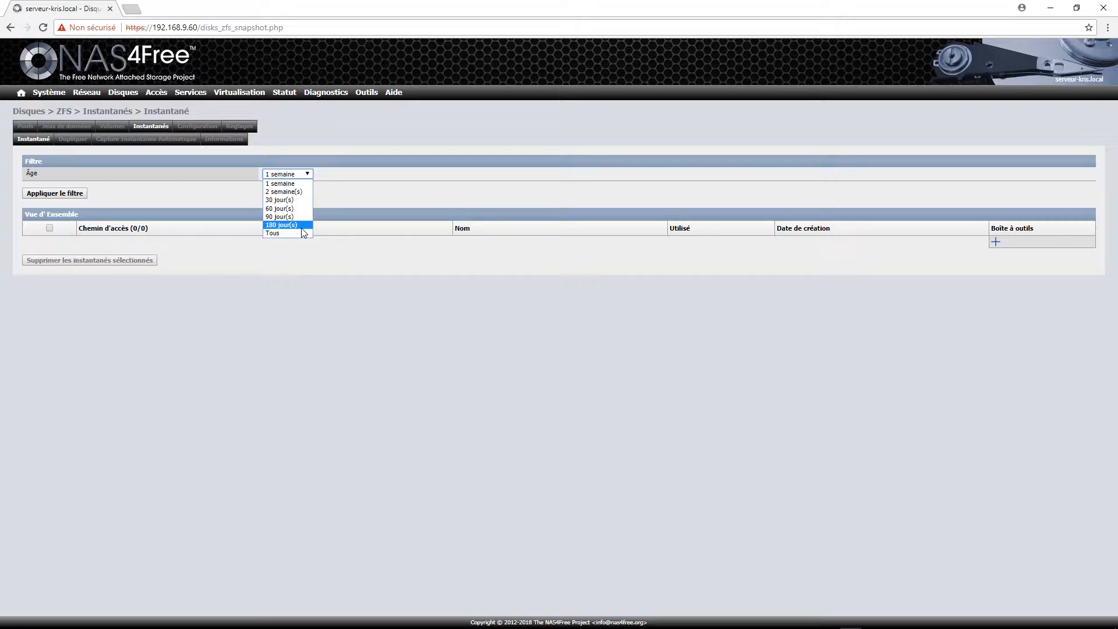
click(315, 269)
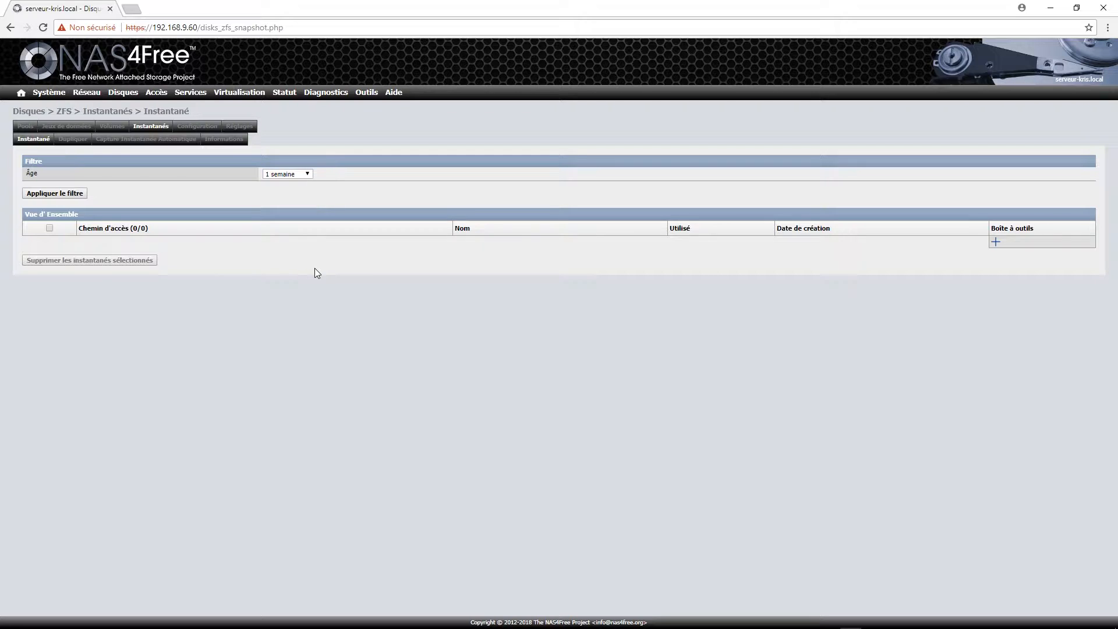